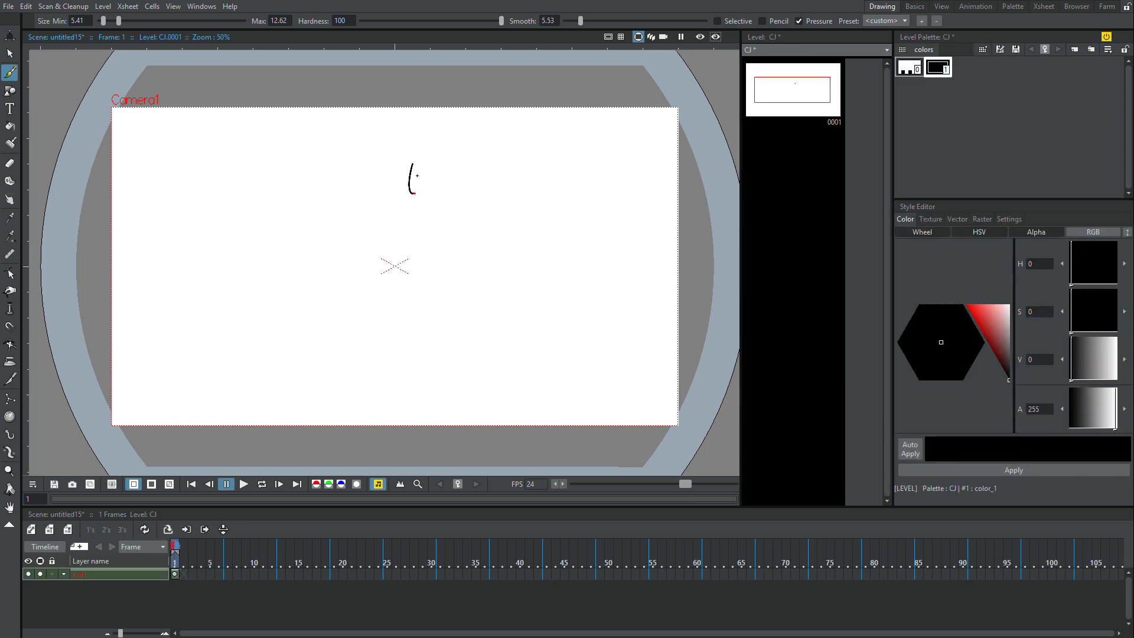
Erase the stray curved stroke and draw a slightly tilted oval head in the upper middle of the canvas
click(10, 163)
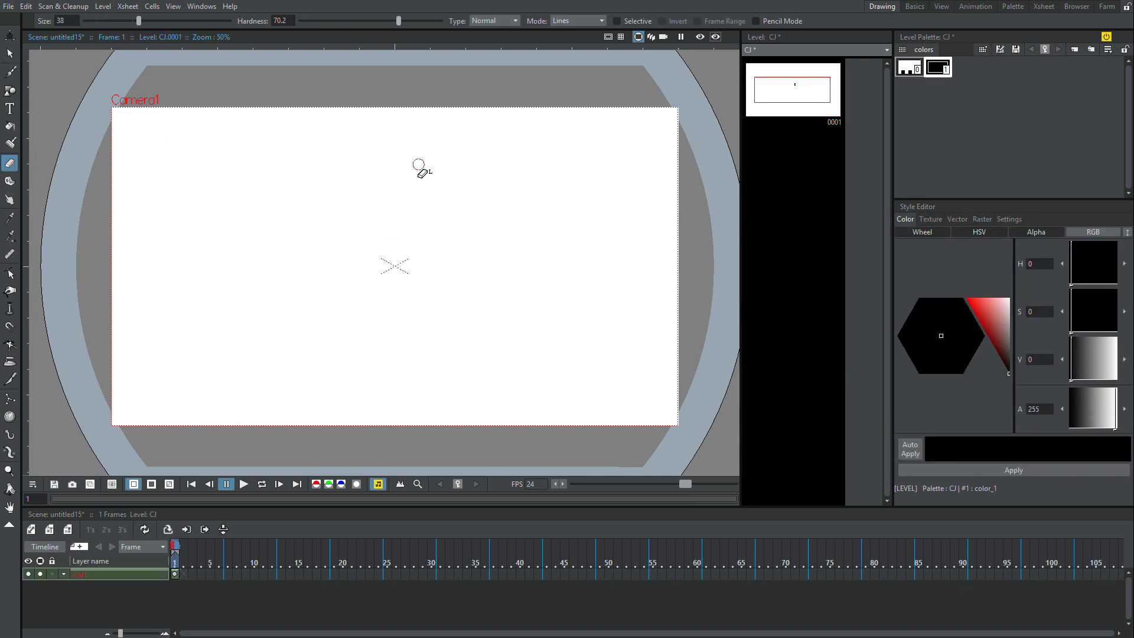
key(b)
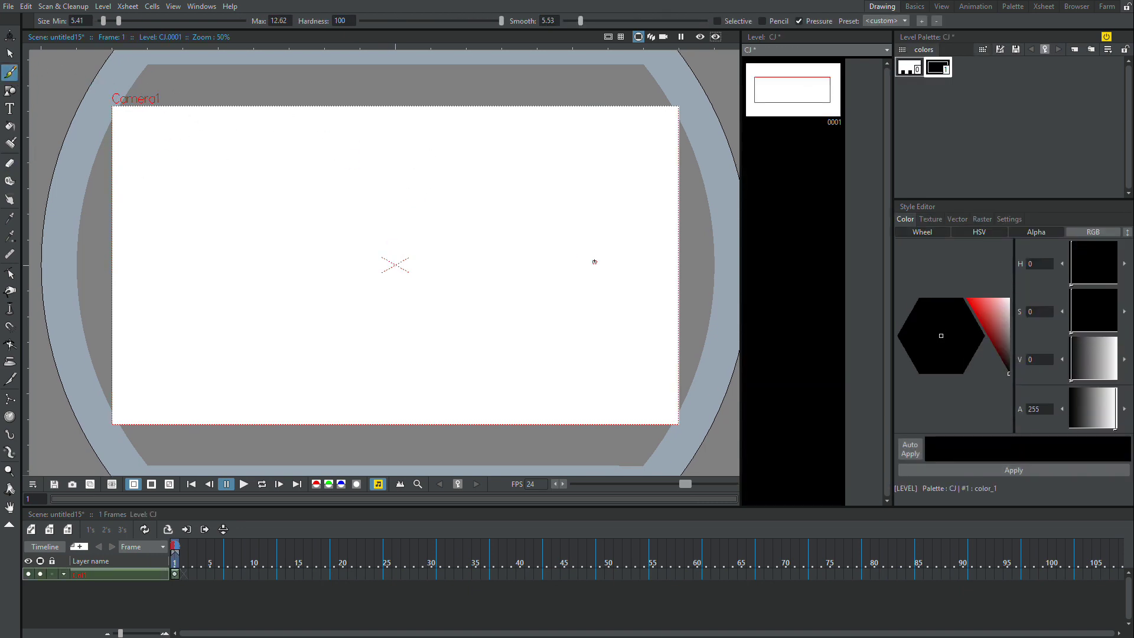
mouse_move(404, 138)
mouse_down()
mouse_move(420, 150)
mouse_move(396, 171)
mouse_up()
key(ctrl+z)
key(ctrl+z)
mouse_move(413, 143)
mouse_down()
mouse_move(400, 177)
mouse_move(410, 139)
mouse_move(415, 171)
mouse_up()
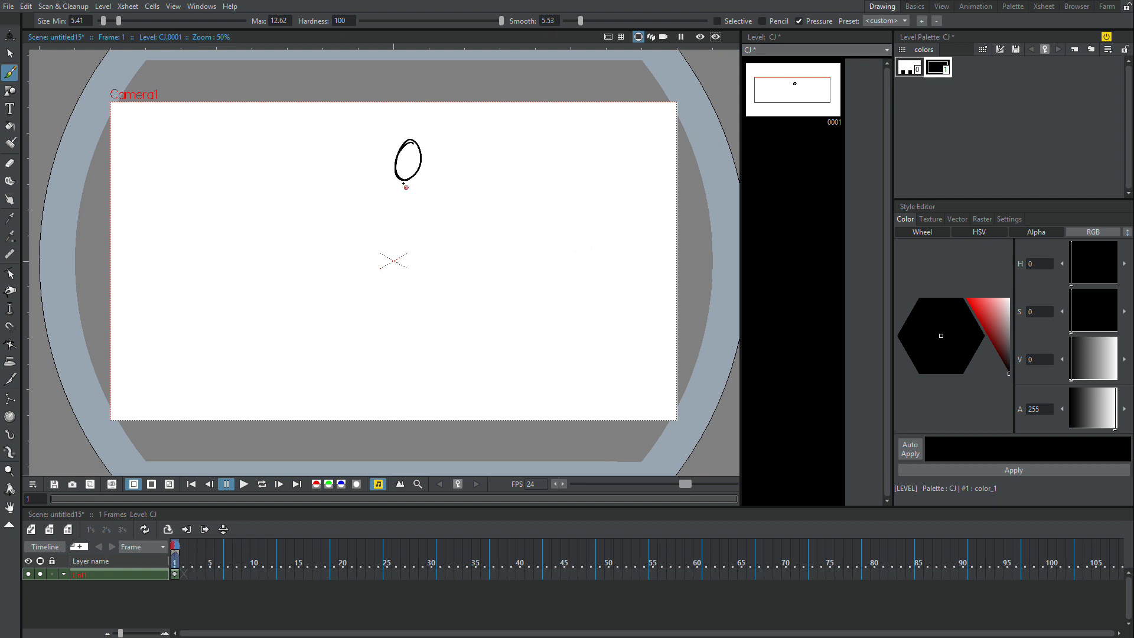
Select the head oval and slightly adjust its size and position
click(9, 53)
mouse_move(438, 142)
mouse_down()
mouse_move(443, 111)
mouse_move(438, 124)
mouse_up()
key(b)
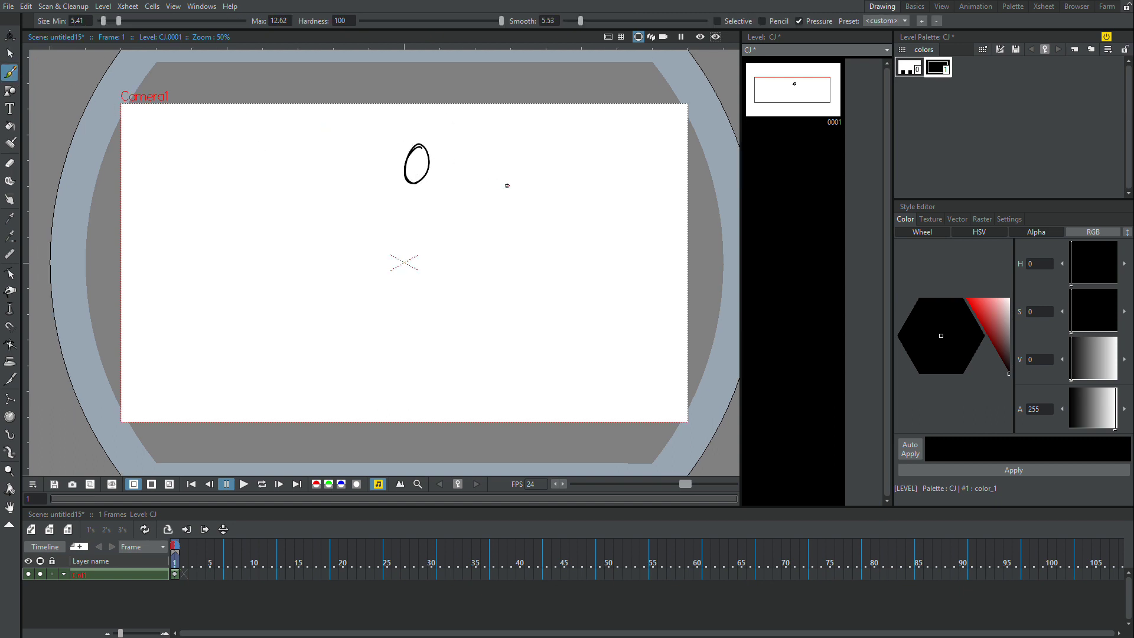
Draw a short neck, an oval torso and a small shoulder circle below the head
drag(417, 180, 421, 187)
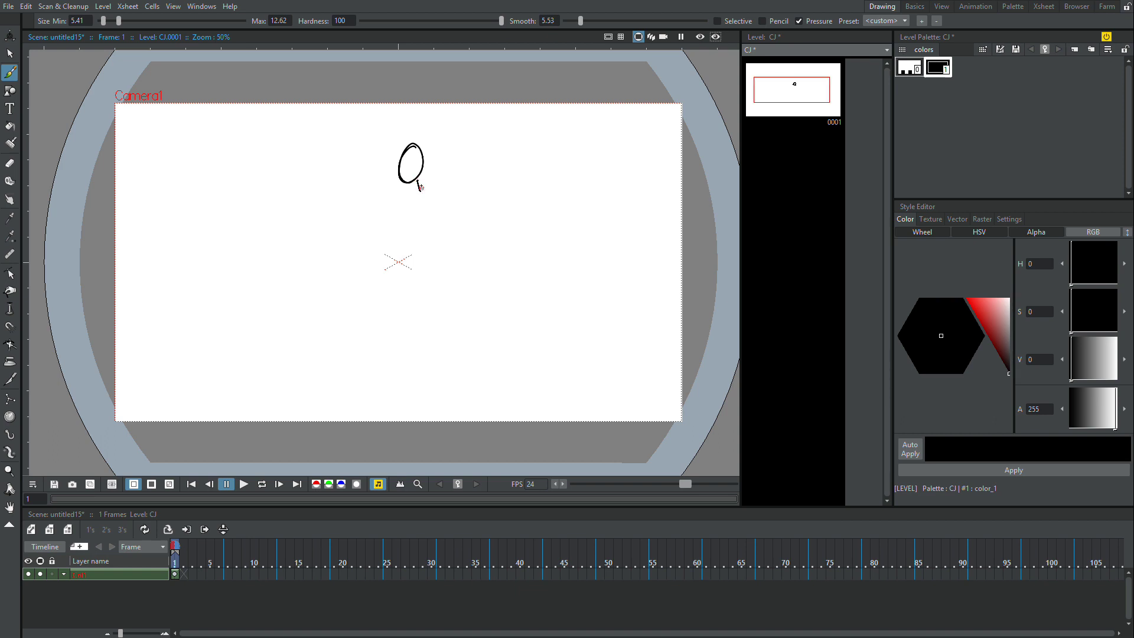
mouse_move(419, 194)
mouse_down()
mouse_move(395, 246)
mouse_move(410, 245)
mouse_move(407, 202)
mouse_move(417, 243)
mouse_move(396, 224)
mouse_move(411, 246)
mouse_move(399, 207)
mouse_move(423, 195)
mouse_move(400, 224)
mouse_move(418, 244)
mouse_move(421, 199)
mouse_move(428, 215)
mouse_up()
key(ctrl+z)
key(ctrl+z)
key(ctrl+z)
key(ctrl+z)
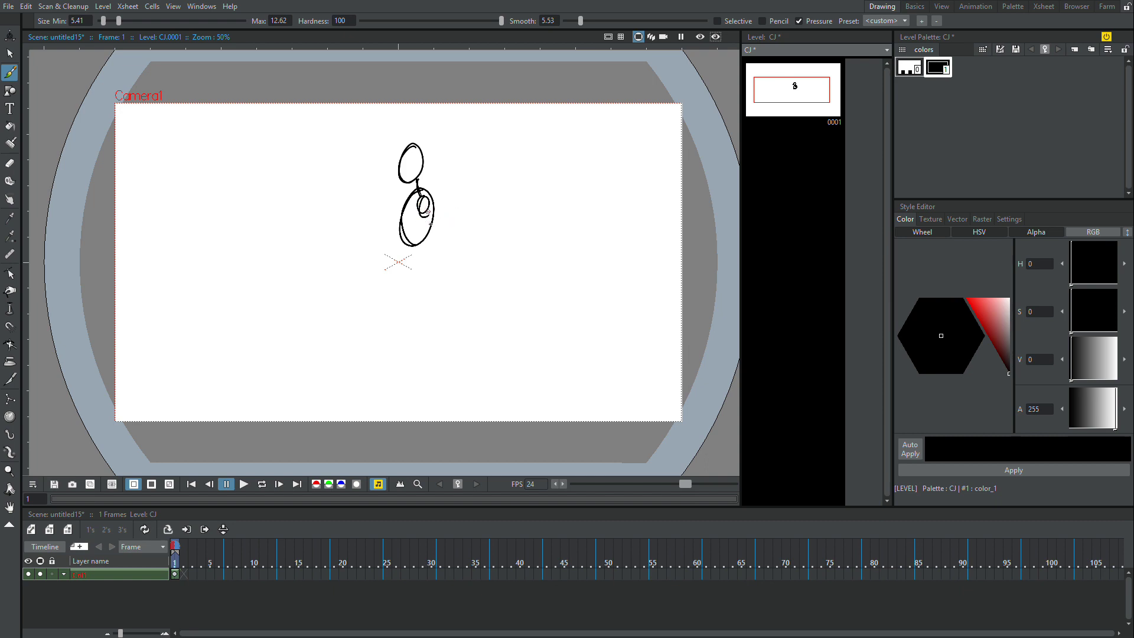
Sketch the pelvis oval below the torso and the first long edge of the straight front leg
mouse_move(421, 260)
mouse_down()
mouse_move(370, 381)
mouse_move(409, 289)
mouse_move(408, 262)
mouse_move(385, 331)
mouse_move(414, 270)
mouse_move(424, 279)
mouse_move(411, 270)
mouse_move(374, 394)
mouse_up()
key(ctrl+z)
key(ctrl+z)
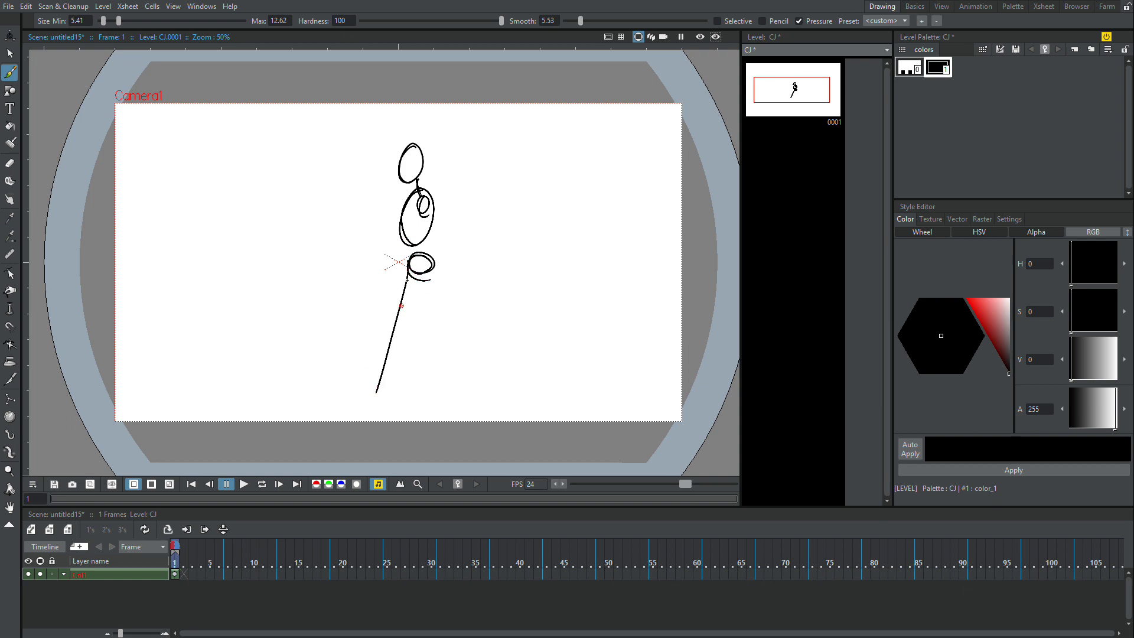
Complete the straight front leg with its second edge and a pointed foot at the bottom
drag(432, 262, 393, 391)
drag(427, 284, 390, 385)
key(ctrl+z)
key(ctrl+z)
mouse_move(433, 262)
mouse_down()
mouse_move(388, 404)
mouse_move(388, 388)
mouse_up()
key(ctrl+z)
key(ctrl+z)
key(ctrl+z)
mouse_move(433, 260)
mouse_down()
mouse_move(403, 347)
mouse_move(424, 294)
mouse_move(412, 335)
mouse_up()
mouse_move(378, 383)
mouse_down()
mouse_move(345, 403)
mouse_move(378, 386)
mouse_move(395, 402)
mouse_move(391, 391)
mouse_up()
key(ctrl+z)
Select the head and torso with a freehand selection, tilt them by about -8.52° and reposition them above the pelvis
drag(442, 241, 422, 235)
click(10, 53)
drag(313, 118, 321, 172)
mouse_move(389, 177)
mouse_down()
mouse_move(361, 274)
mouse_move(383, 300)
mouse_move(424, 284)
mouse_move(385, 179)
mouse_up()
drag(458, 176, 466, 184)
drag(427, 218, 431, 207)
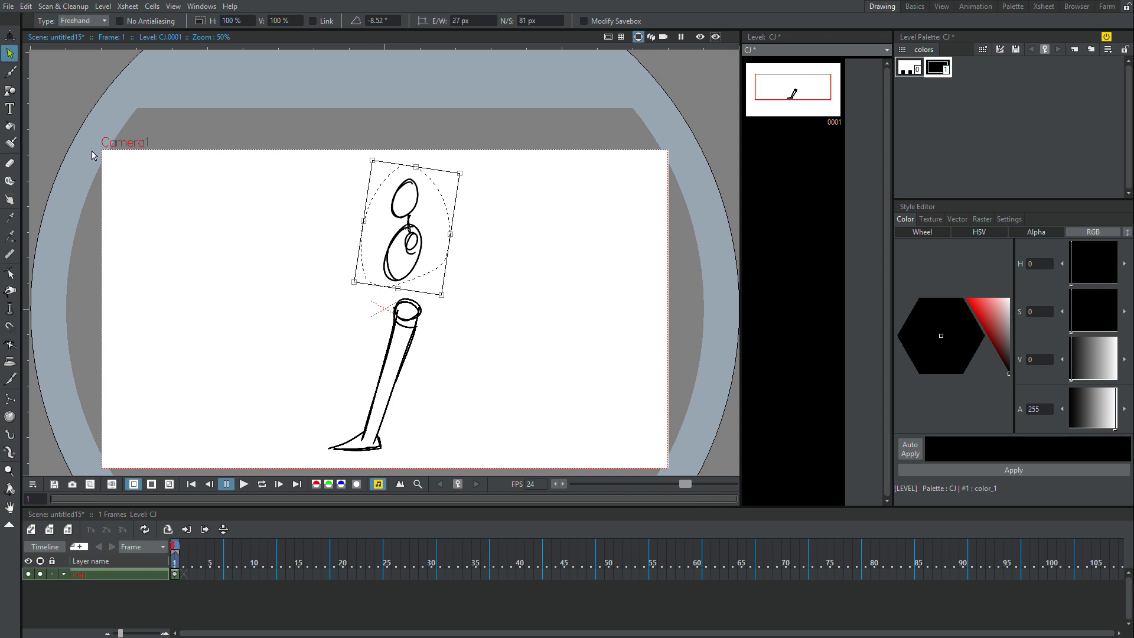
Draw the bent rear leg with its foot and rotate the foot by about 3.55°
click(10, 72)
mouse_move(409, 302)
mouse_down()
mouse_move(419, 359)
mouse_move(405, 365)
mouse_move(445, 415)
mouse_up()
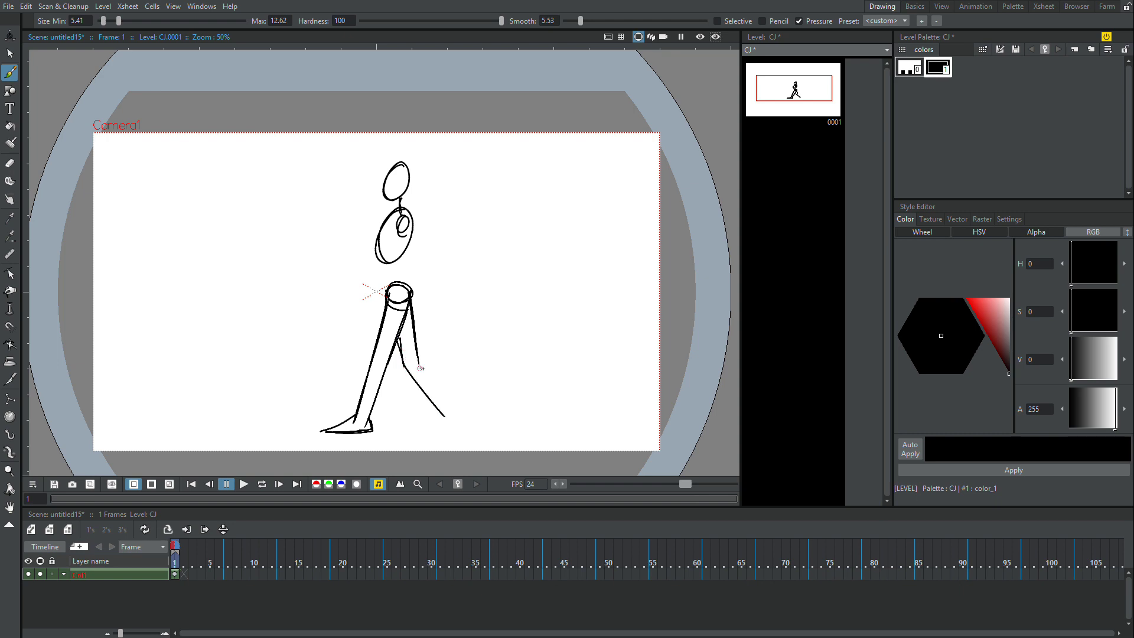
drag(417, 360, 442, 407)
mouse_move(418, 362)
mouse_down()
mouse_move(411, 363)
mouse_move(441, 412)
mouse_move(418, 431)
mouse_move(449, 434)
mouse_move(437, 433)
mouse_move(462, 413)
mouse_up()
key(ctrl+z)
mouse_move(464, 313)
mouse_down()
mouse_move(466, 327)
mouse_move(407, 329)
mouse_up()
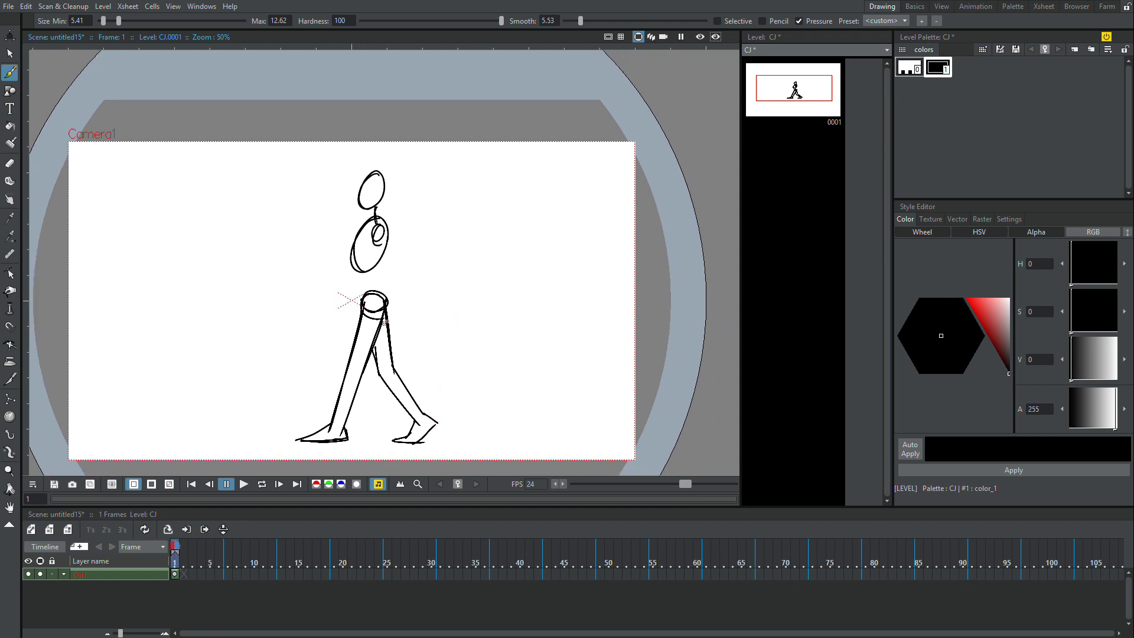
key(s)
drag(448, 405, 453, 389)
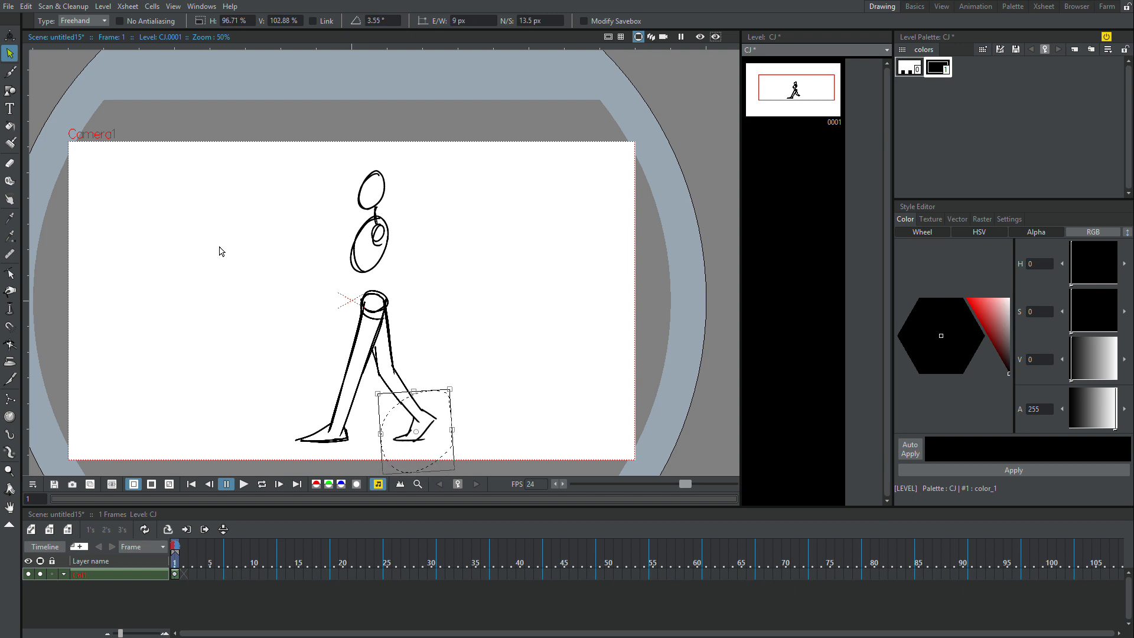
Shade the rear leg with hatching and erase the long stray diagonal line below the feet
click(10, 72)
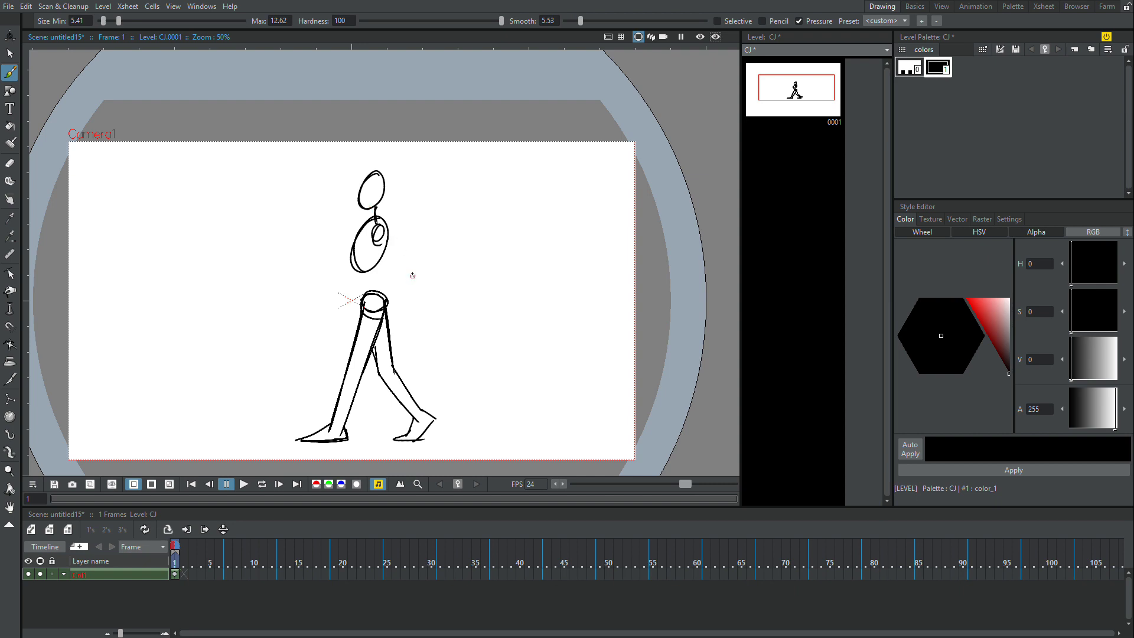
drag(443, 305, 441, 300)
mouse_move(374, 343)
mouse_down()
mouse_move(415, 417)
mouse_move(429, 417)
mouse_move(407, 434)
mouse_up()
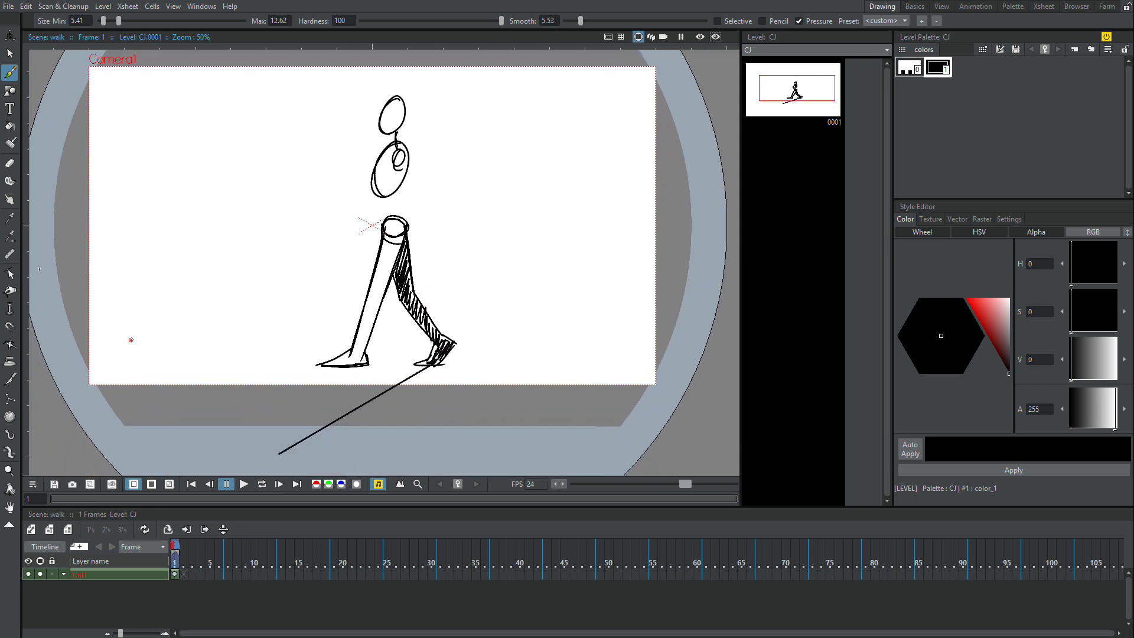
key(a)
drag(282, 449, 427, 365)
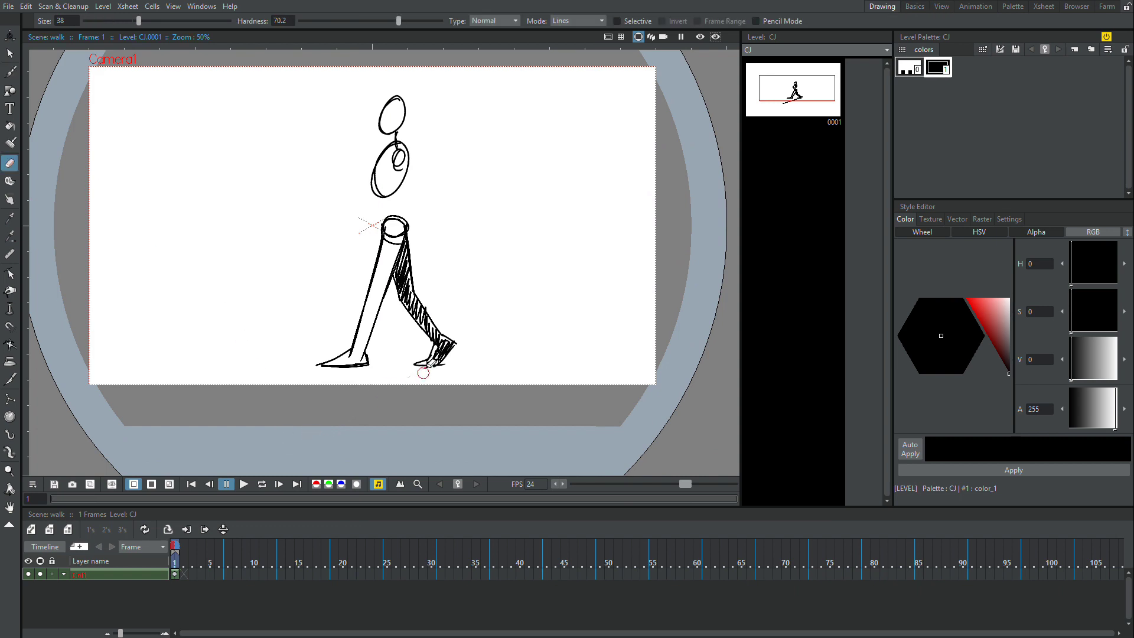
key(b)
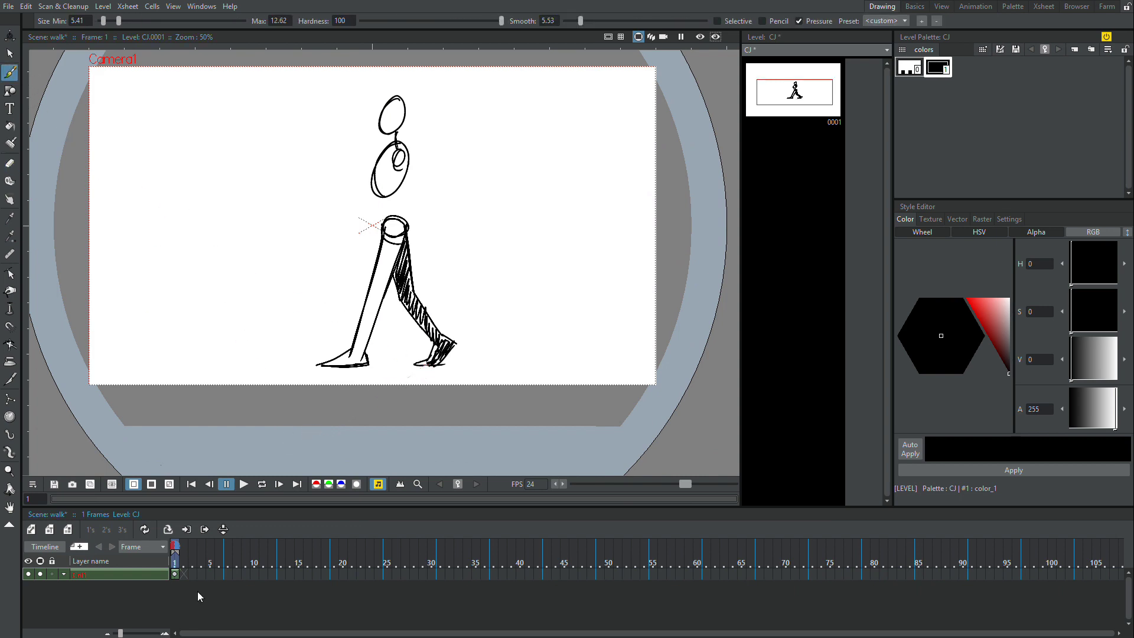
Add a new Toonz Raster level named CK and draw a straight ground line of thickness 18 under the feet
click(49, 530)
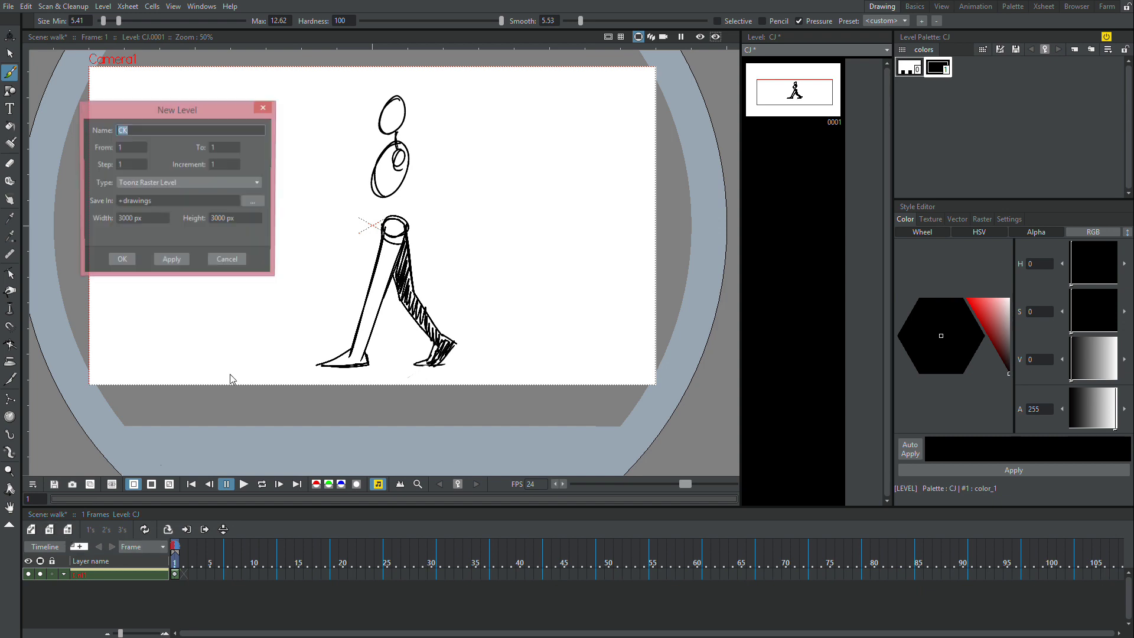
click(119, 244)
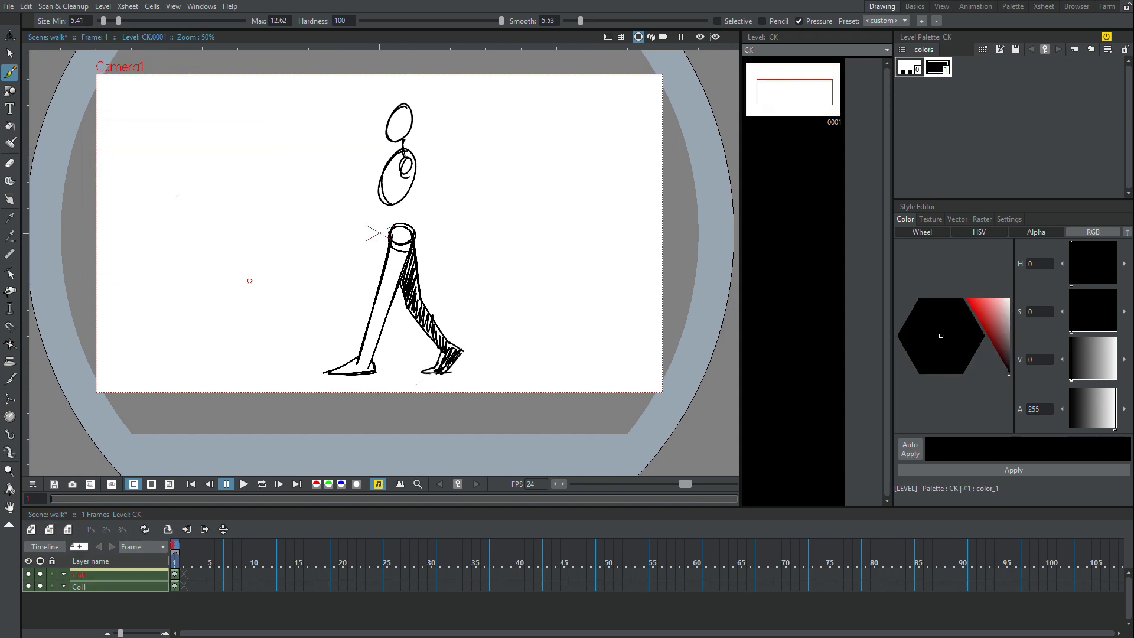
click(10, 91)
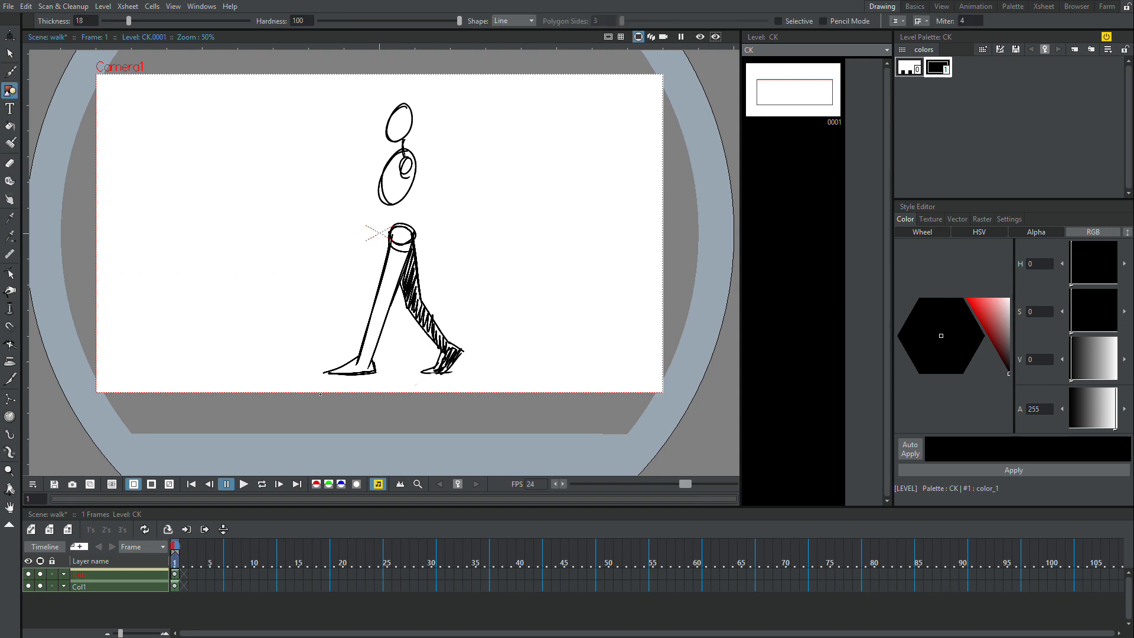
drag(275, 379, 485, 380)
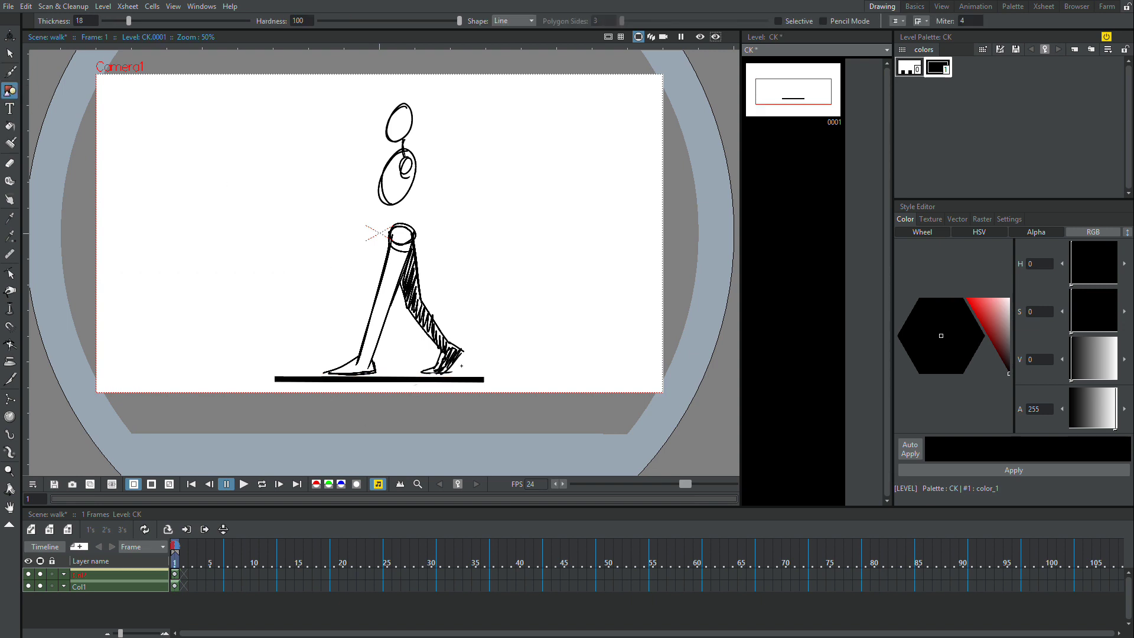
drag(283, 368, 490, 375)
key(ctrl+z)
drag(285, 374, 486, 375)
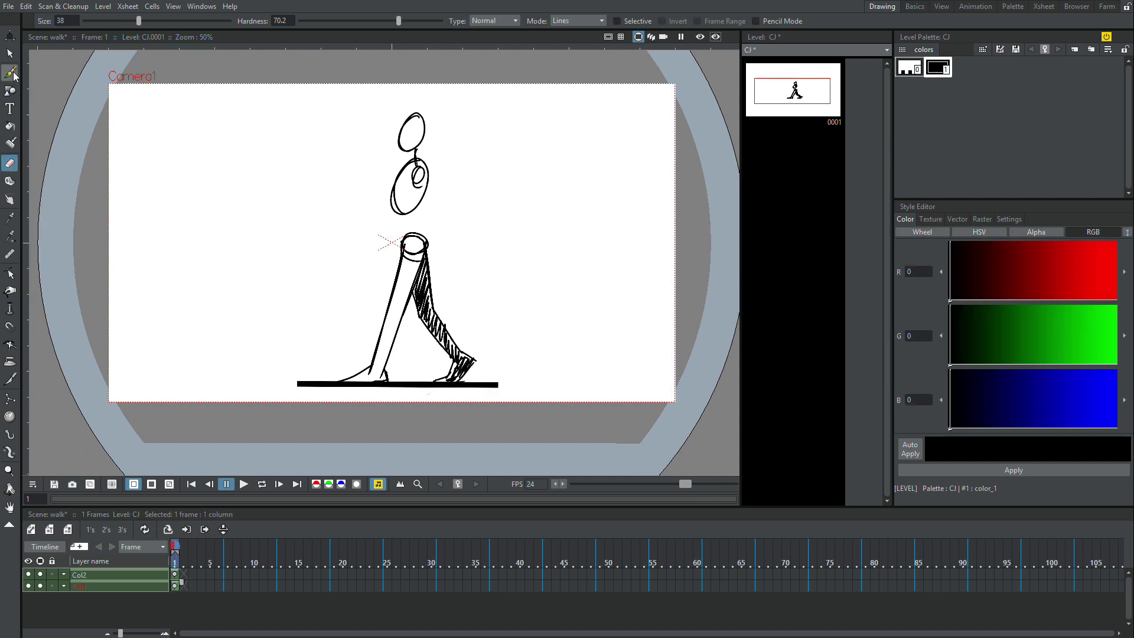
Draw the front and back waist lines connecting the torso to the pelvis on the figure's level
click(10, 73)
drag(576, 167, 588, 174)
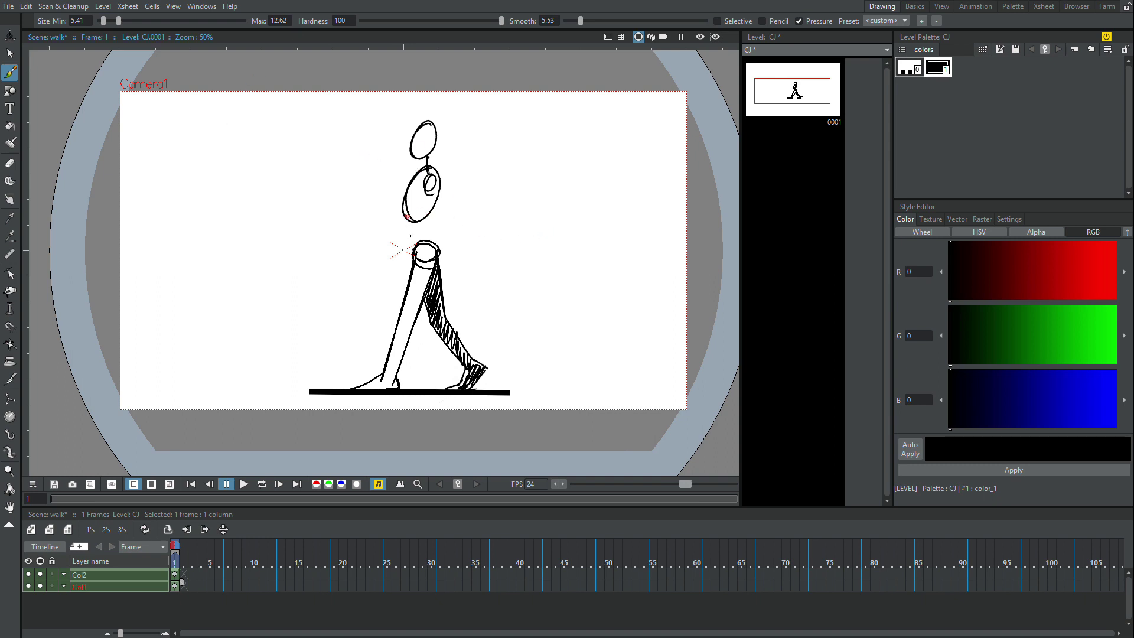
drag(438, 198, 434, 247)
drag(406, 211, 415, 247)
key(ctrl+z)
drag(406, 208, 413, 253)
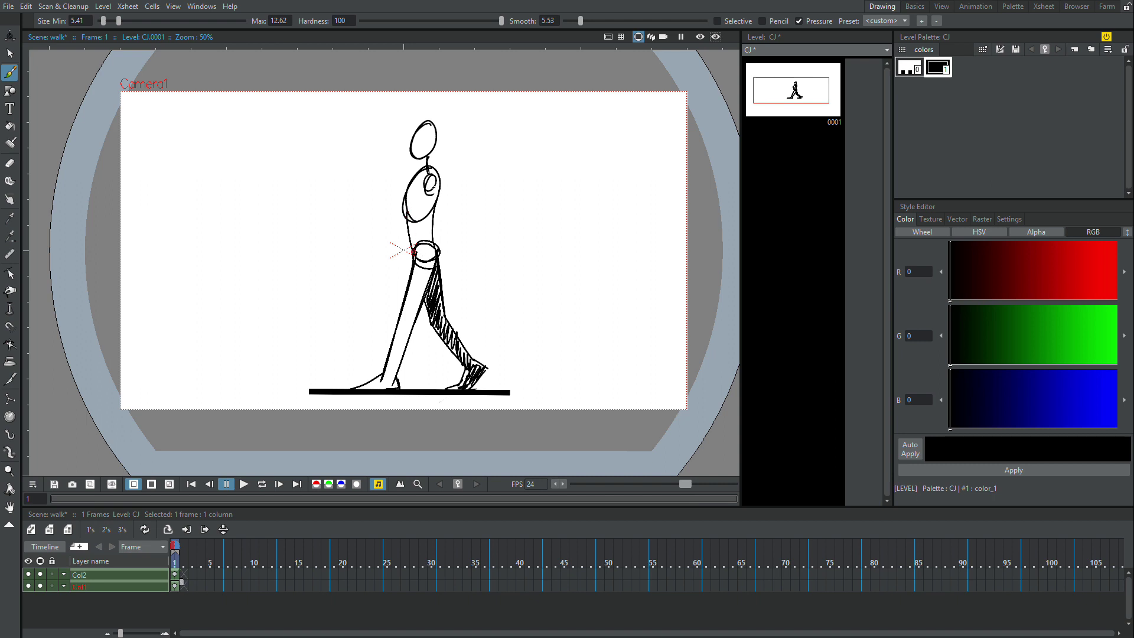
Draw one arm swinging behind the body and one in front, each ending in an oval hand
drag(430, 182, 472, 279)
key(ctrl+z)
drag(437, 187, 467, 283)
mouse_move(407, 220)
mouse_down()
mouse_move(376, 270)
mouse_move(393, 255)
mouse_up()
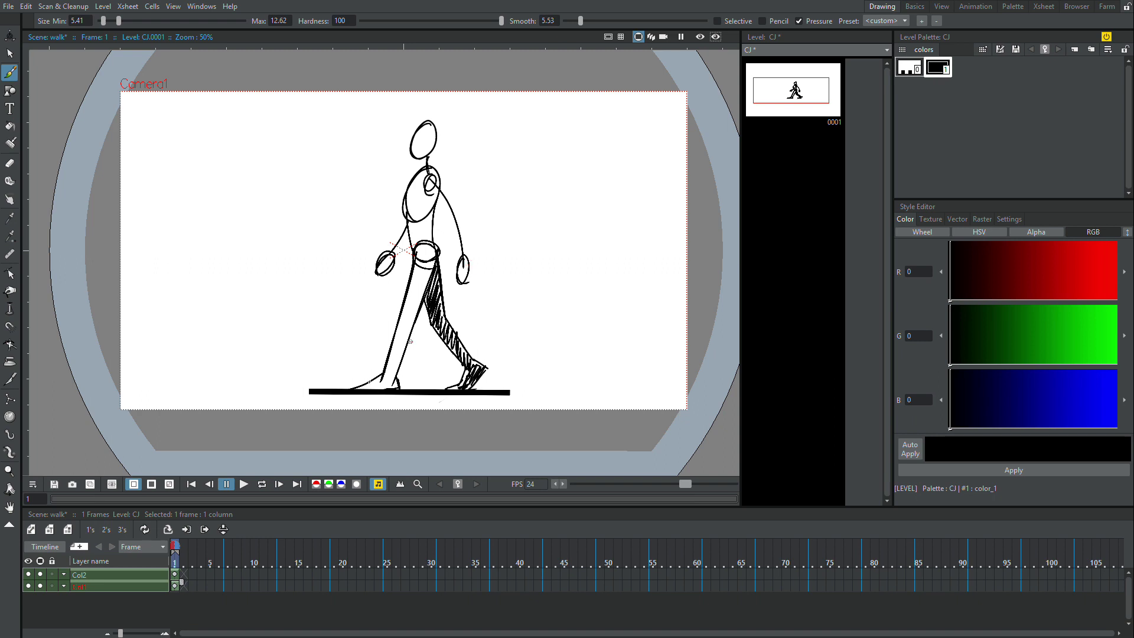
drag(184, 585, 222, 583)
click(174, 586)
click(184, 573)
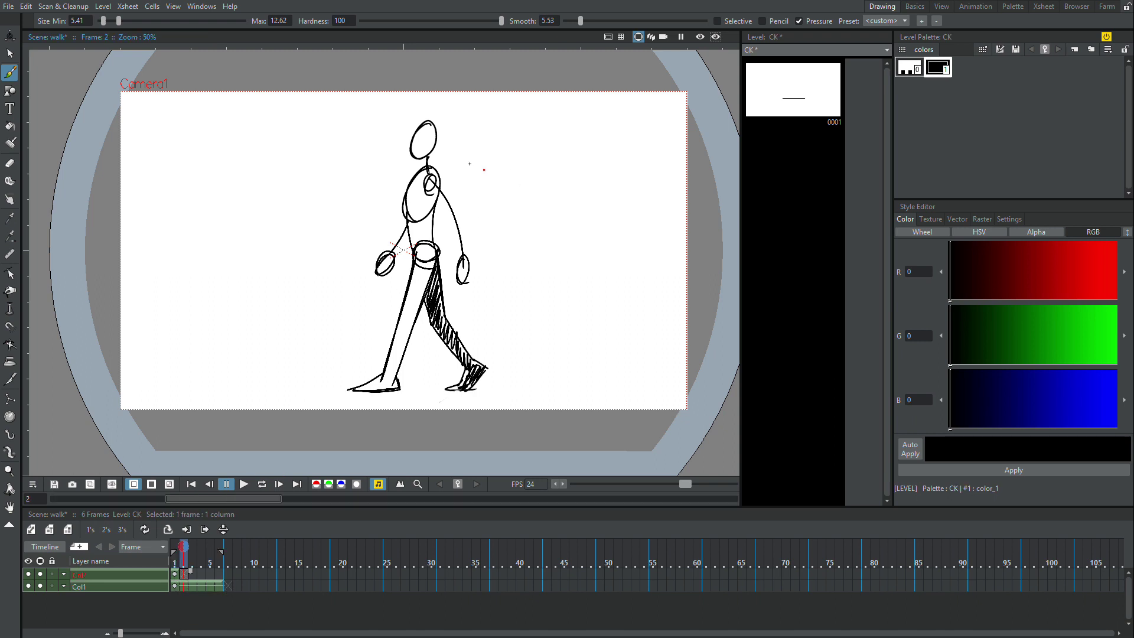
key(ctrl+z)
mouse_move(420, 125)
mouse_down()
mouse_move(424, 148)
mouse_move(432, 124)
mouse_move(423, 157)
mouse_move(427, 122)
mouse_up()
key(ctrl+z)
Turn on onion skin for the first pose and set the brush smoothing to 10.21
right_click(383, 192)
click(428, 249)
key(ctrl+z)
drag(586, 21, 594, 20)
Trace the head, torso, waist and pelvis over the onion skin on frame 2 of the figure's level
mouse_move(424, 125)
mouse_down()
mouse_move(434, 127)
mouse_move(406, 201)
mouse_move(440, 177)
mouse_up()
mouse_move(426, 243)
mouse_down()
mouse_move(412, 262)
mouse_move(408, 207)
mouse_move(416, 263)
mouse_up()
mouse_move(436, 207)
mouse_down()
mouse_move(440, 251)
mouse_move(416, 223)
mouse_up()
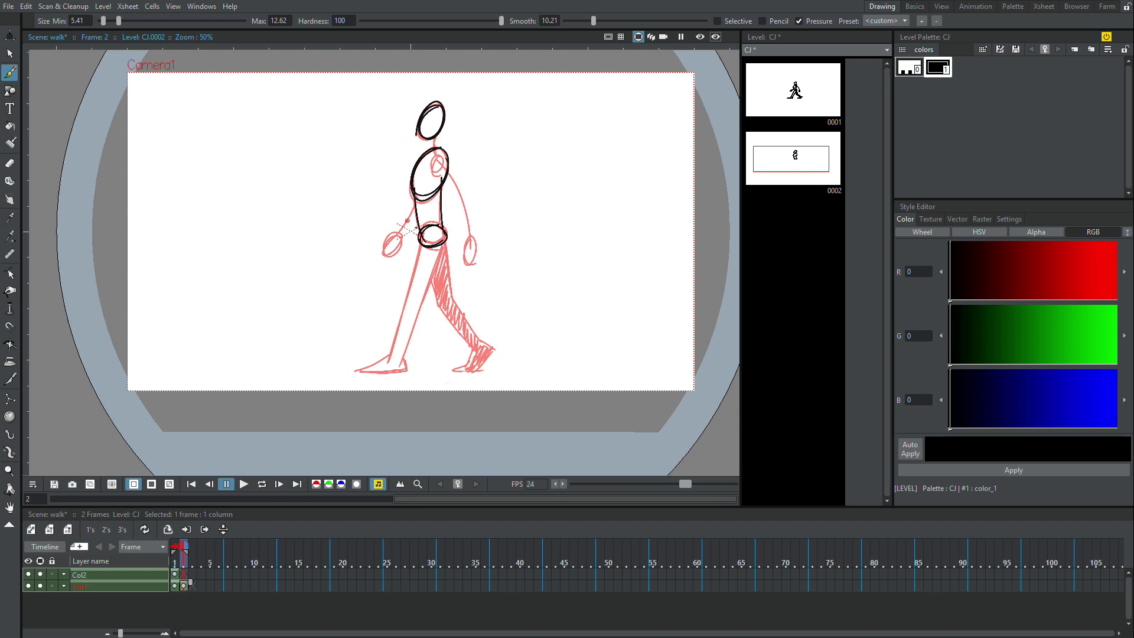
Outline both legs and feet of the second pose over the onion-skinned first pose
drag(390, 360, 420, 243)
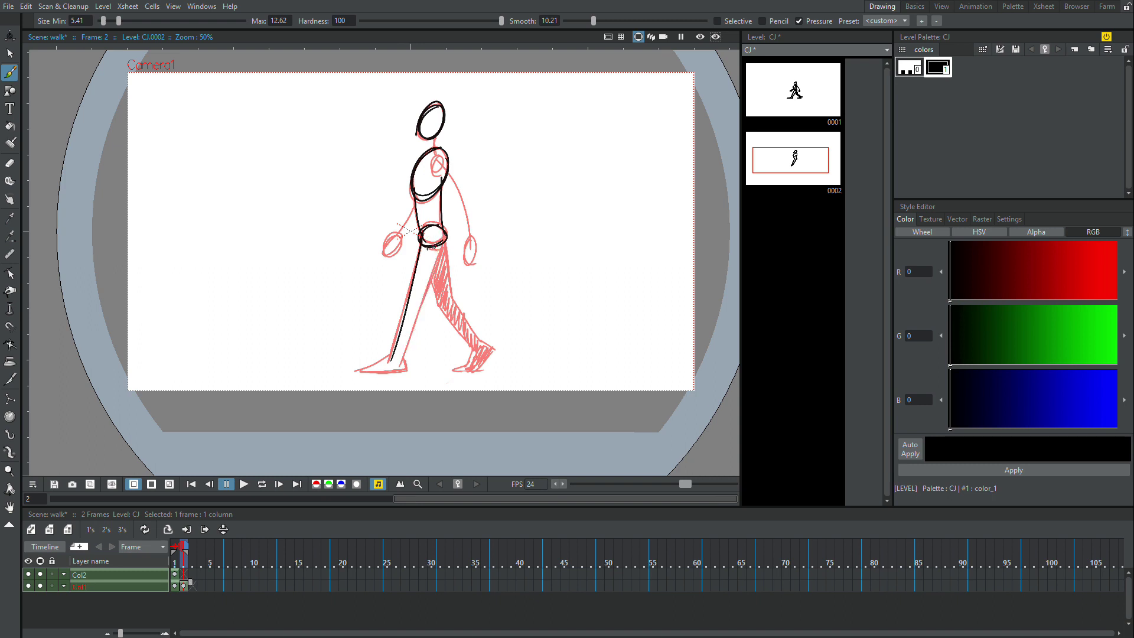
mouse_move(440, 305)
mouse_down()
mouse_move(427, 237)
mouse_move(450, 303)
mouse_up()
mouse_move(476, 352)
mouse_down()
mouse_move(438, 306)
mouse_move(479, 338)
mouse_move(453, 369)
mouse_move(478, 370)
mouse_up()
mouse_move(391, 353)
mouse_down()
mouse_move(354, 372)
mouse_move(409, 369)
mouse_up()
key(ctrl+z)
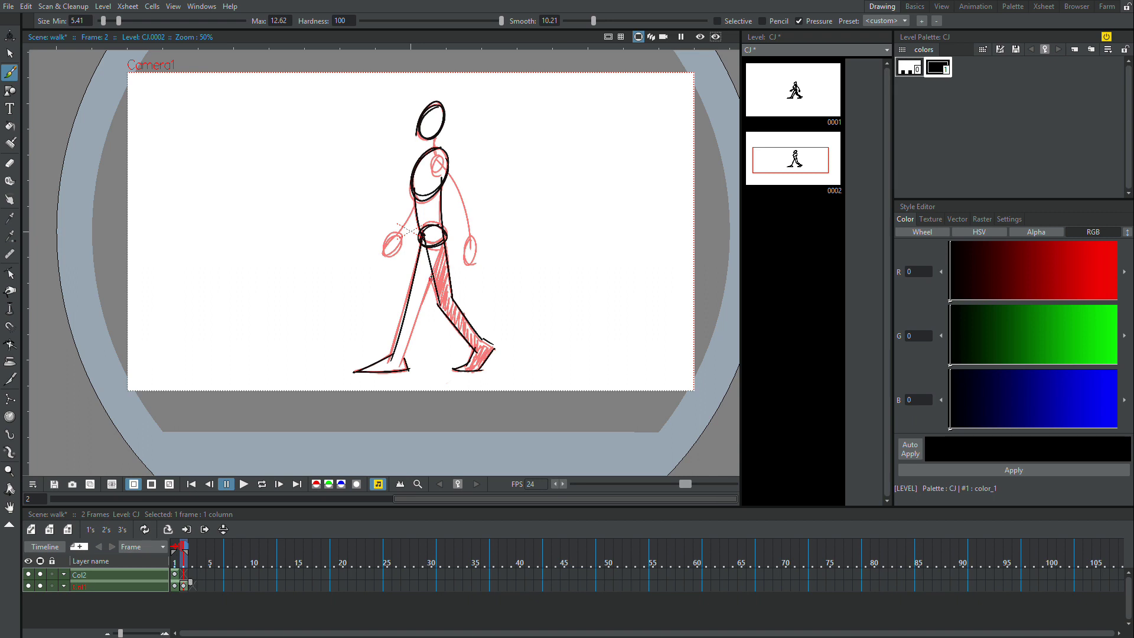
Shade the front leg and foot of the second pose with dense hatching
drag(425, 244, 410, 322)
mouse_move(425, 283)
mouse_down()
mouse_move(396, 359)
mouse_move(362, 369)
mouse_move(395, 363)
mouse_up()
drag(415, 299, 408, 317)
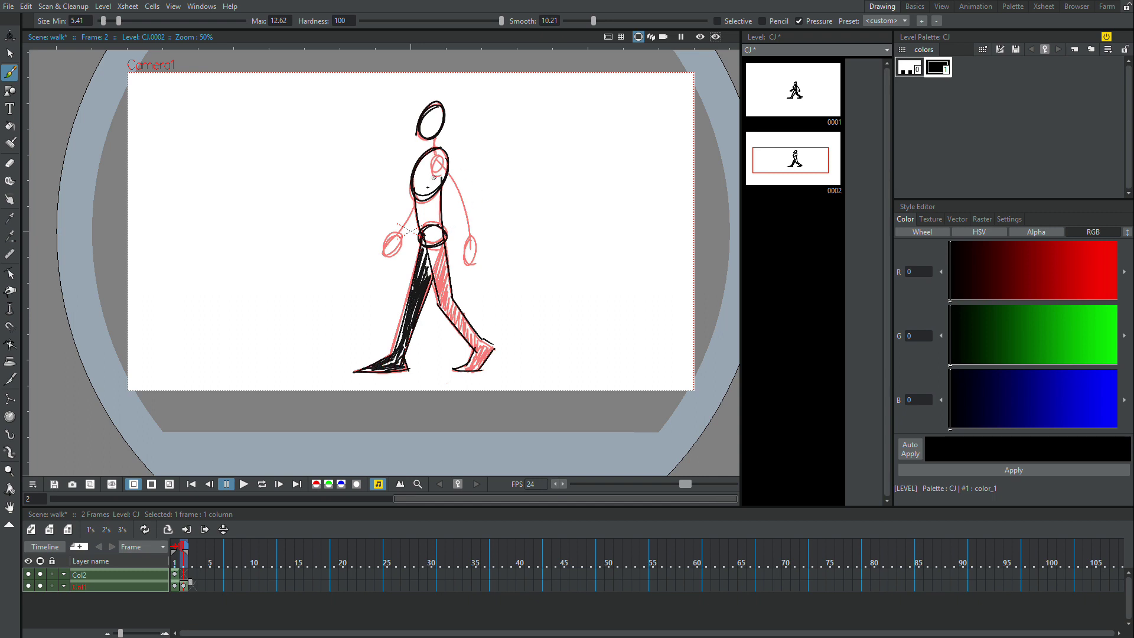
Draw the shoulder circle and both arms with oval hands on the second pose
mouse_move(437, 160)
mouse_down()
mouse_move(424, 164)
mouse_move(425, 176)
mouse_move(435, 163)
mouse_move(383, 260)
mouse_move(394, 243)
mouse_up()
key(ctrl+z)
key(ctrl+z)
key(ctrl+z)
drag(447, 170, 473, 241)
key(ctrl+z)
drag(448, 171, 475, 241)
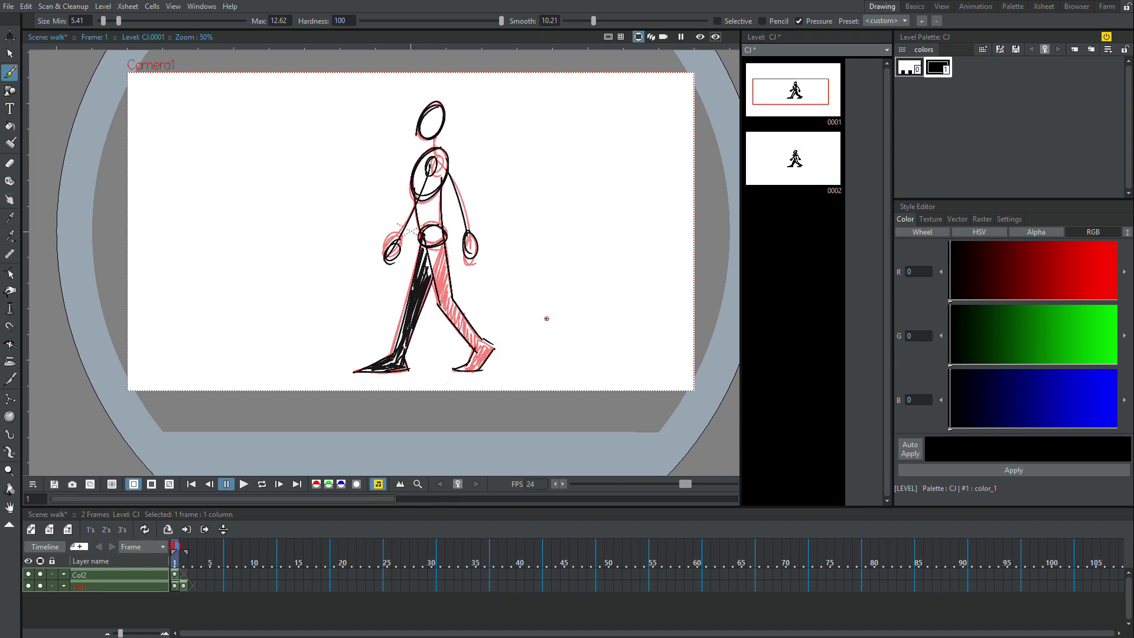
Extend the ground line's exposure to frame 15 and shift the second walking pose to frame 3
click(182, 574)
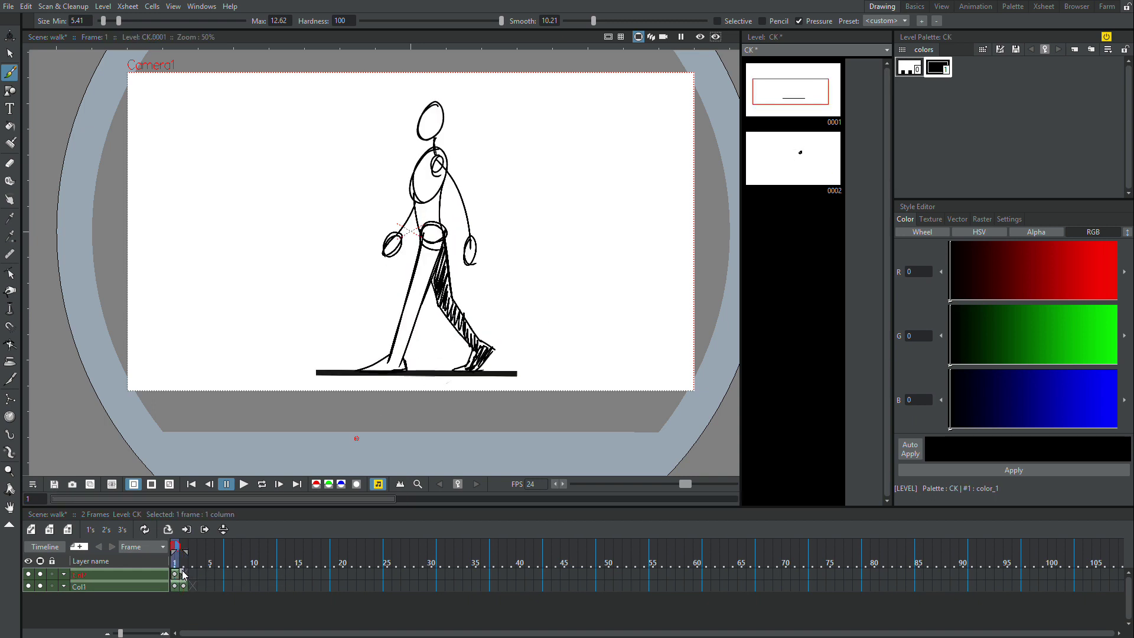
drag(182, 574, 304, 574)
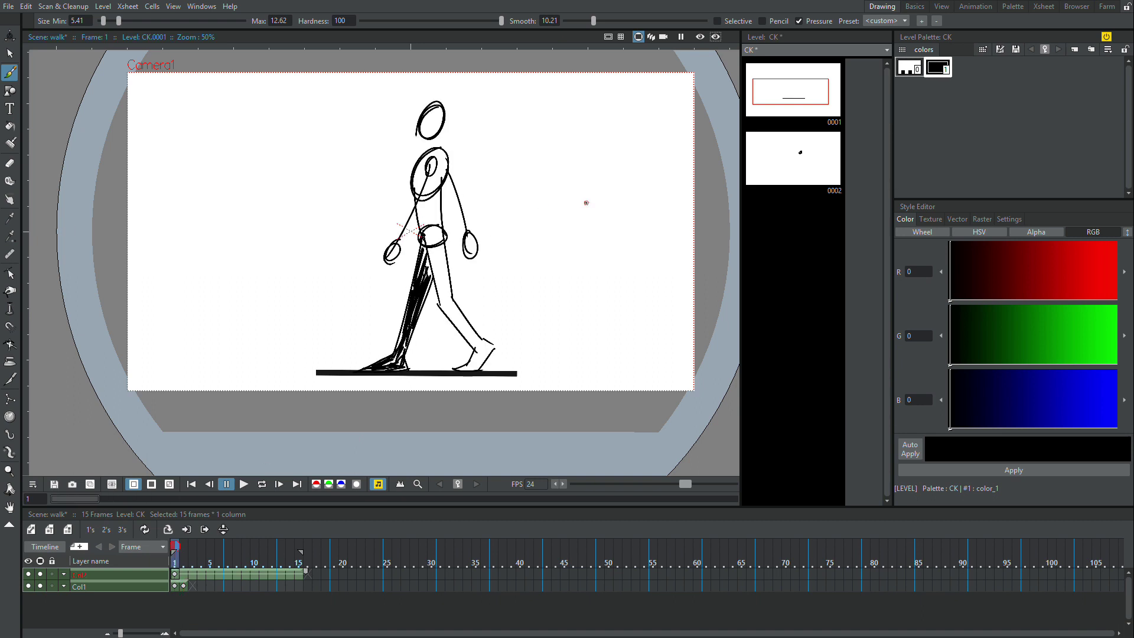
click(174, 586)
click(186, 586)
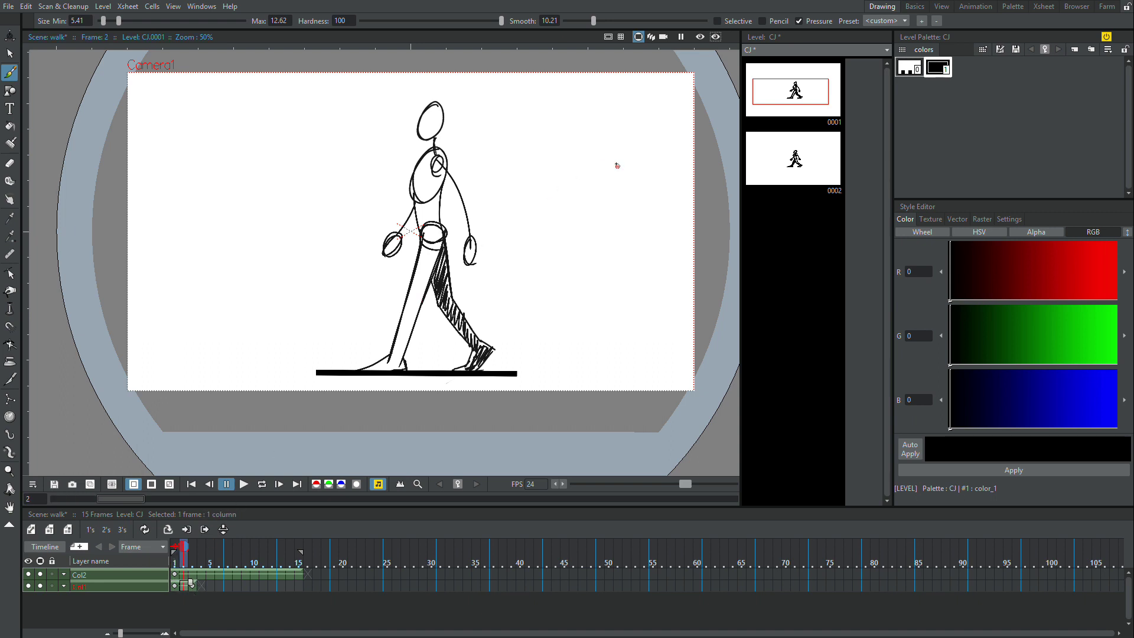
Draw the head of an in-between pose on frame 2, following the onion-skinned first pose
mouse_move(425, 149)
mouse_down()
mouse_move(423, 111)
mouse_move(402, 123)
mouse_move(426, 117)
mouse_move(418, 108)
mouse_move(401, 139)
mouse_move(422, 121)
mouse_move(417, 111)
mouse_move(413, 143)
mouse_move(420, 111)
mouse_up()
key(ctrl+z)
key(ctrl+z)
key(ctrl+z)
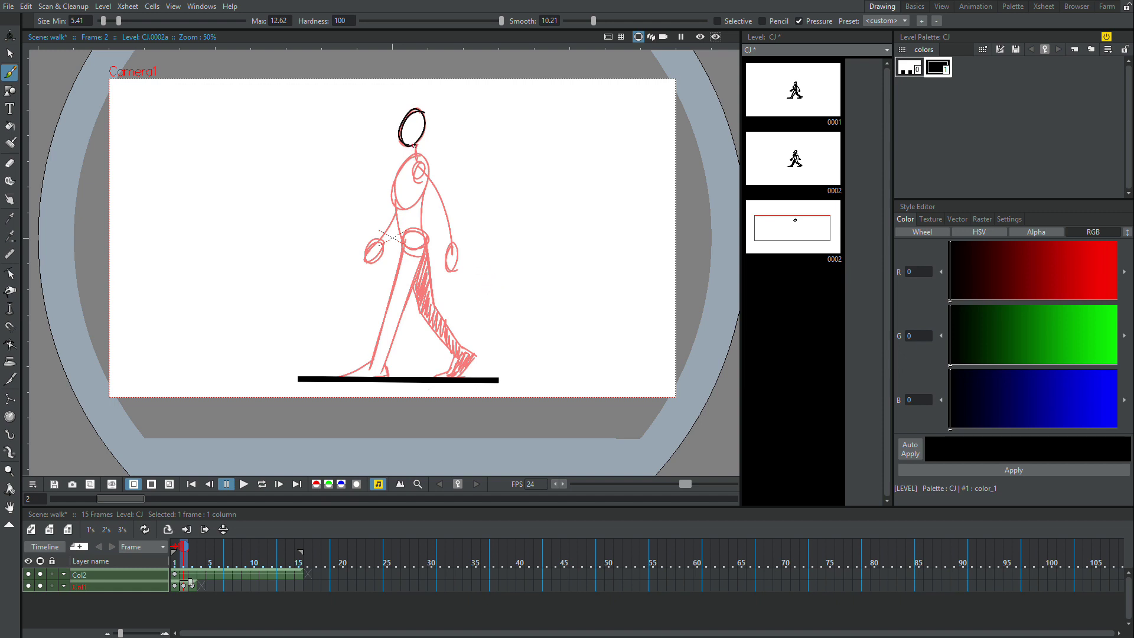
Draw the torso oval, neck and shoulder circle of the in-between pose on frame 2
mouse_move(401, 206)
mouse_down()
mouse_move(426, 172)
mouse_move(402, 167)
mouse_move(391, 188)
mouse_move(425, 161)
mouse_move(400, 164)
mouse_move(393, 202)
mouse_up()
key(ctrl+z)
key(ctrl+z)
key(ctrl+z)
mouse_move(423, 160)
mouse_down()
mouse_move(415, 201)
mouse_move(399, 161)
mouse_move(412, 196)
mouse_move(423, 166)
mouse_move(398, 203)
mouse_move(427, 187)
mouse_move(390, 187)
mouse_move(428, 178)
mouse_move(406, 160)
mouse_up()
key(ctrl+z)
key(ctrl+z)
key(ctrl+z)
mouse_move(417, 156)
mouse_down()
mouse_move(394, 188)
mouse_move(401, 205)
mouse_move(422, 176)
mouse_up()
drag(423, 157, 426, 175)
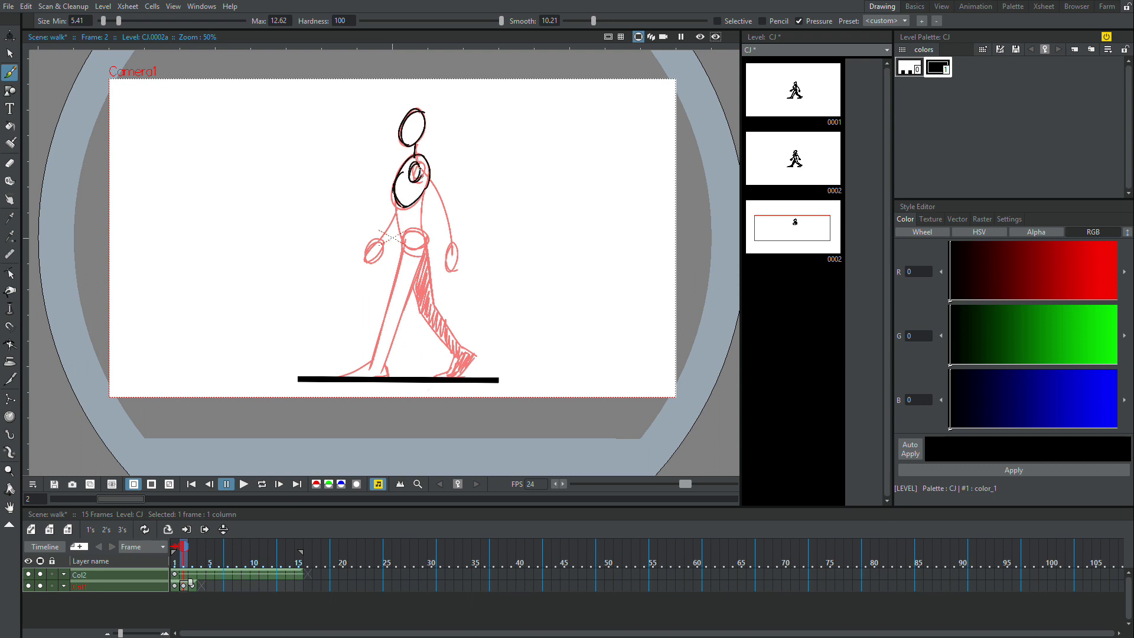
Show the pose on frame 3 as an onion skin
click(193, 547)
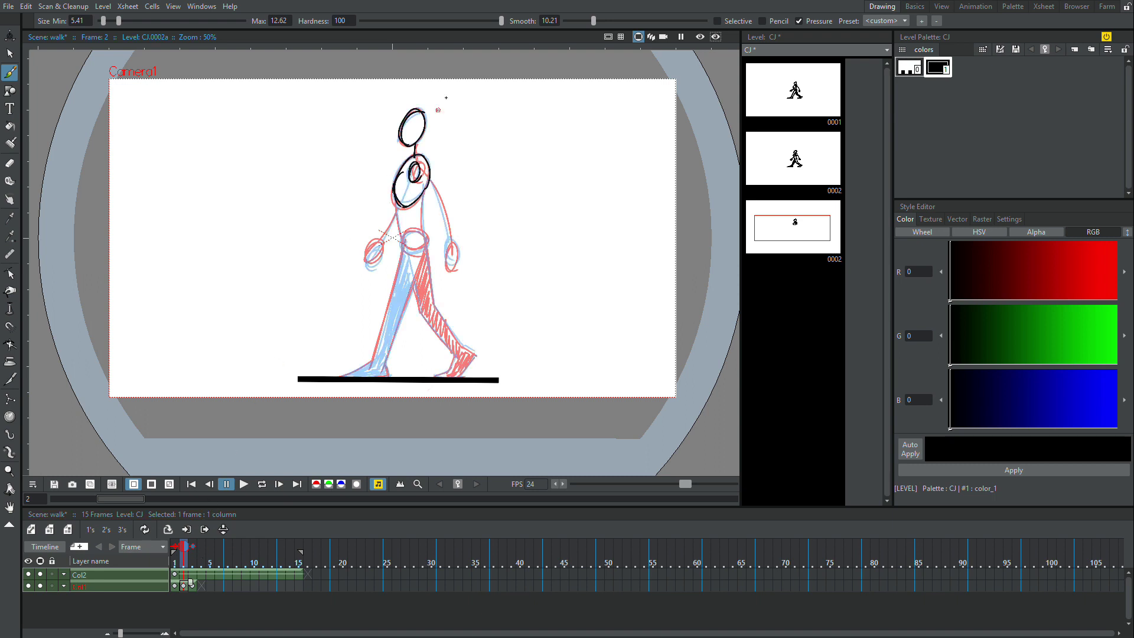
Shift the shoulder circle on frame 2 slightly toward the figure's back, about 18 px across and 4.5 px down
click(9, 55)
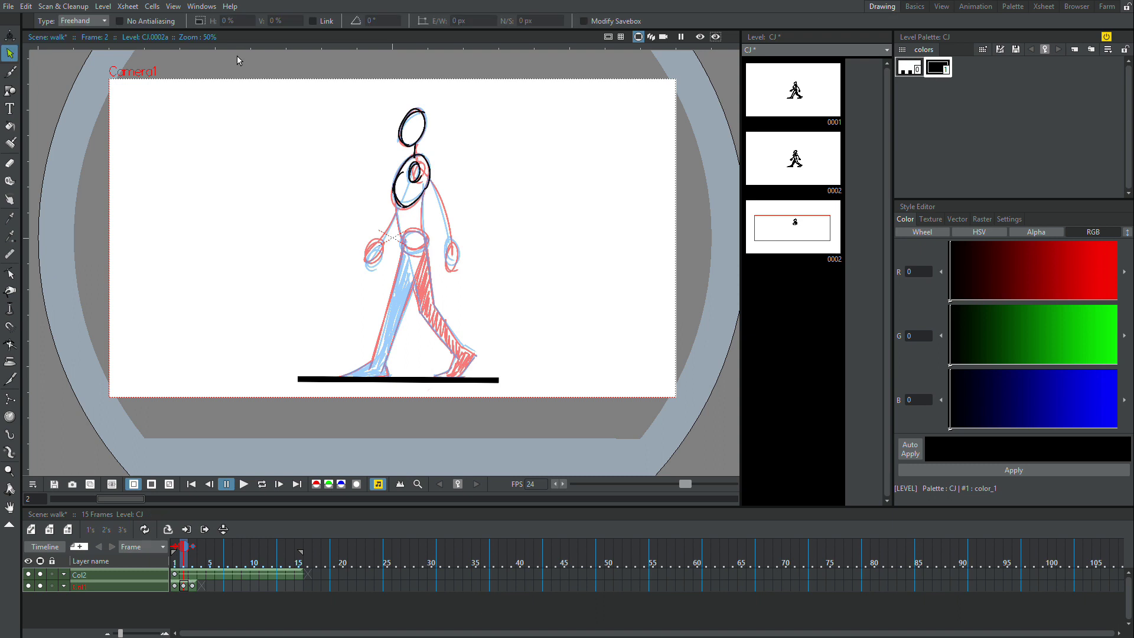
mouse_move(420, 161)
mouse_down()
mouse_move(410, 161)
mouse_move(421, 179)
mouse_up()
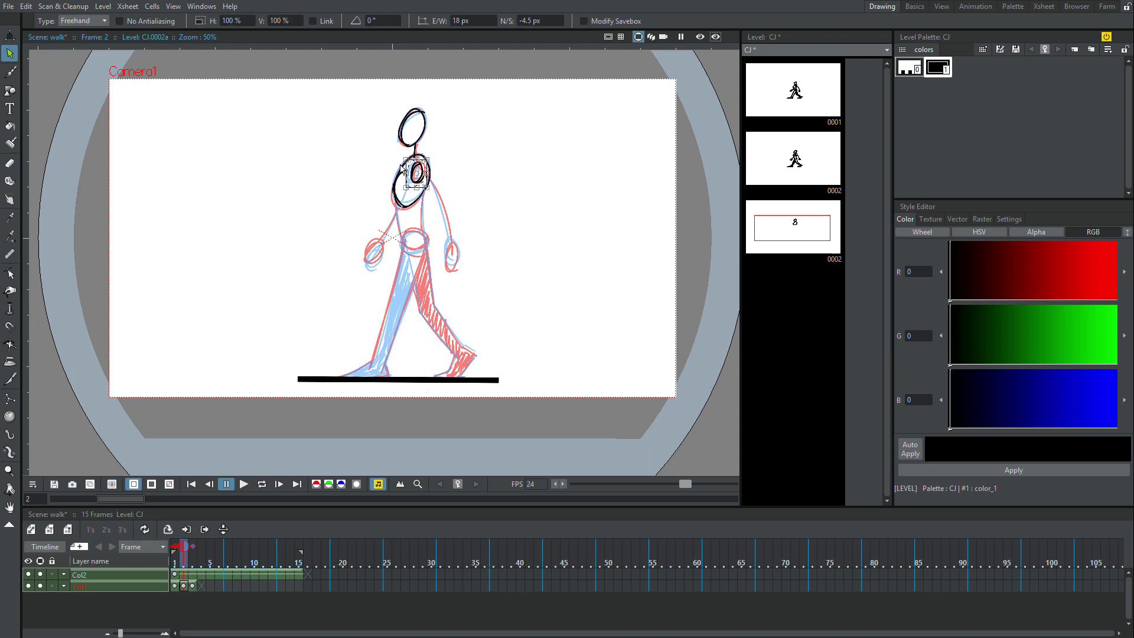
key(b)
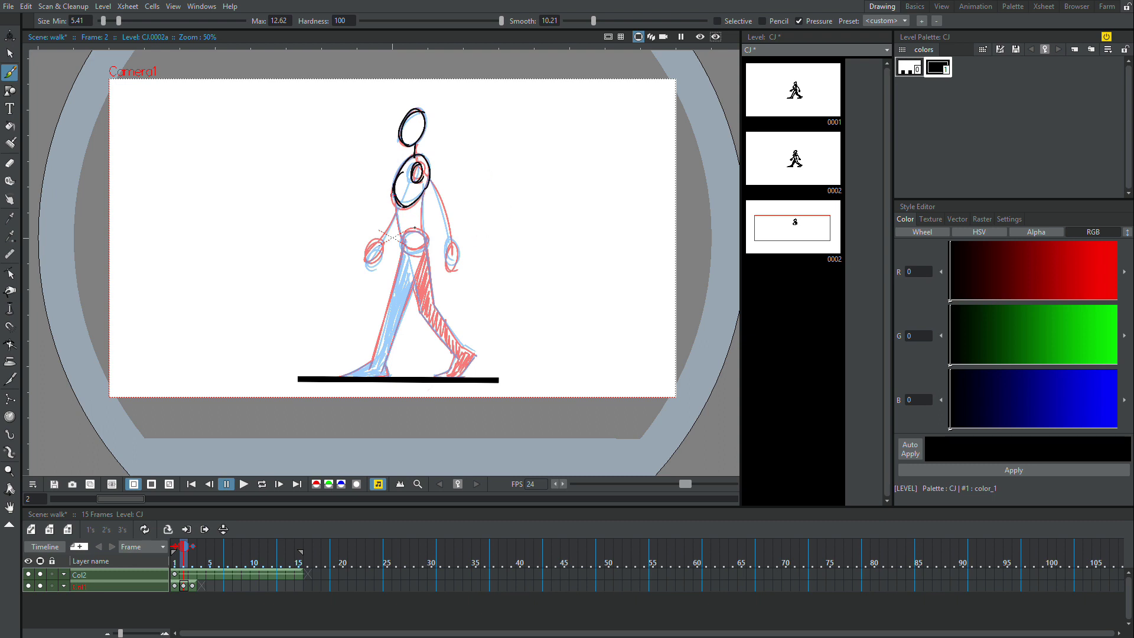
Draw the waist lines, hip oval and straight supporting leg with its foot for the in-between pose on frame 2
mouse_move(404, 235)
mouse_down()
mouse_move(429, 244)
mouse_move(419, 228)
mouse_move(424, 247)
mouse_move(400, 235)
mouse_up()
drag(424, 184, 407, 373)
key(ctrl+z)
drag(426, 244, 418, 370)
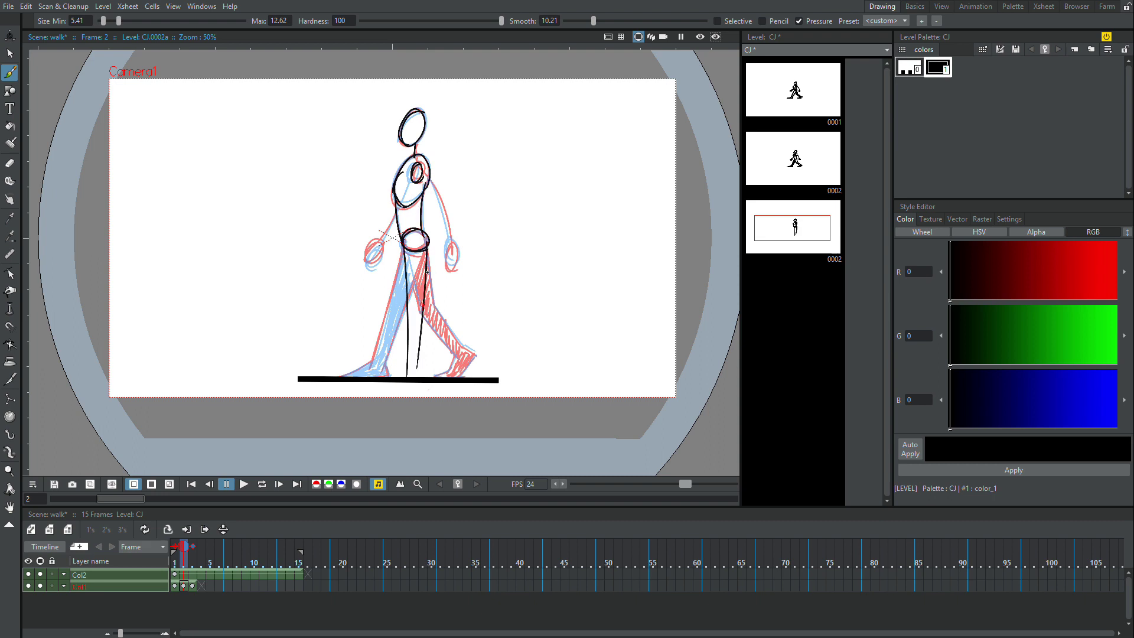
mouse_move(429, 249)
mouse_down()
mouse_move(416, 381)
mouse_move(380, 392)
mouse_move(430, 387)
mouse_up()
key(ctrl+z)
key(ctrl+z)
key(ctrl+z)
key(ctrl+z)
Draw the bent passing leg with its lifted foot on frame 2 and shade in the visible parts
drag(404, 242, 388, 301)
key(ctrl+z)
mouse_move(403, 251)
mouse_down()
mouse_move(391, 298)
mouse_move(407, 333)
mouse_move(431, 346)
mouse_move(400, 368)
mouse_move(413, 340)
mouse_move(409, 365)
mouse_up()
key(ctrl+z)
key(ctrl+z)
key(ctrl+z)
key(ctrl+z)
mouse_move(427, 332)
mouse_down()
mouse_move(431, 355)
mouse_move(444, 354)
mouse_move(430, 367)
mouse_move(445, 353)
mouse_move(423, 374)
mouse_up()
key(ctrl+z)
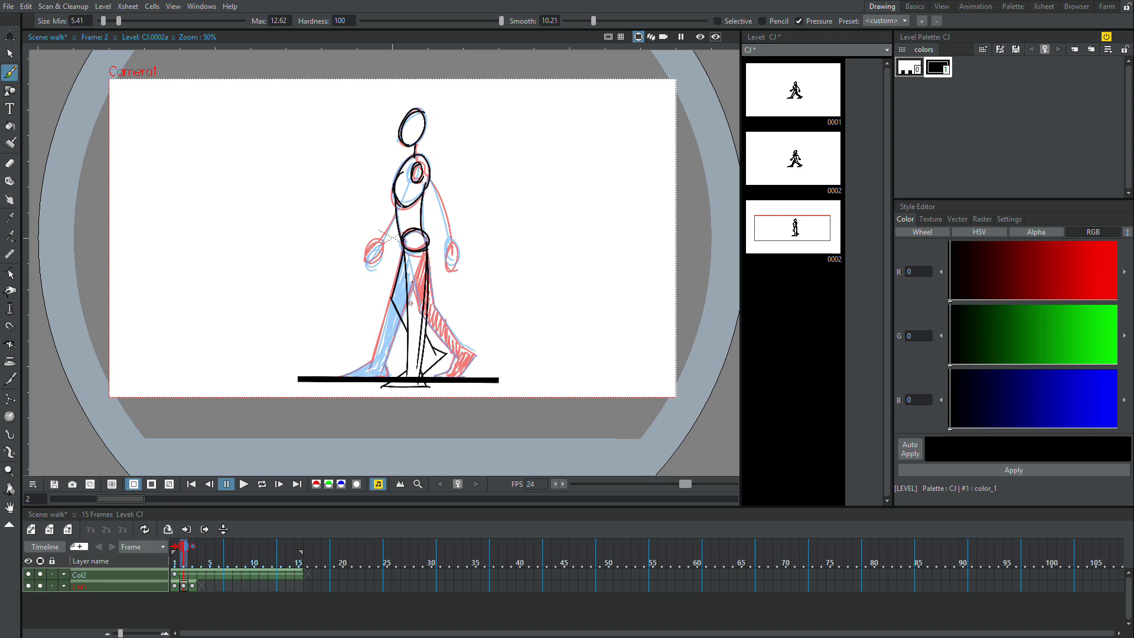
mouse_move(404, 262)
mouse_down()
mouse_move(403, 313)
mouse_move(392, 297)
mouse_move(413, 323)
mouse_move(438, 355)
mouse_up()
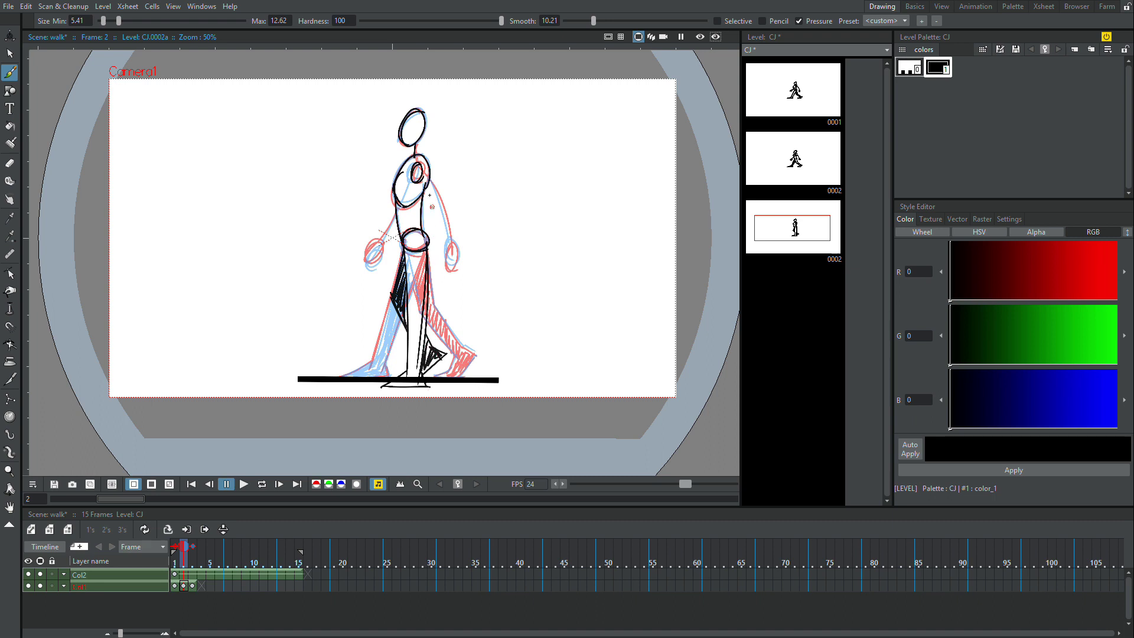
Draw the arm and hand hanging straight down from the shoulder on frame 2 and erase the overlapping lines around the hand
drag(416, 171, 408, 269)
key(ctrl+z)
key(e)
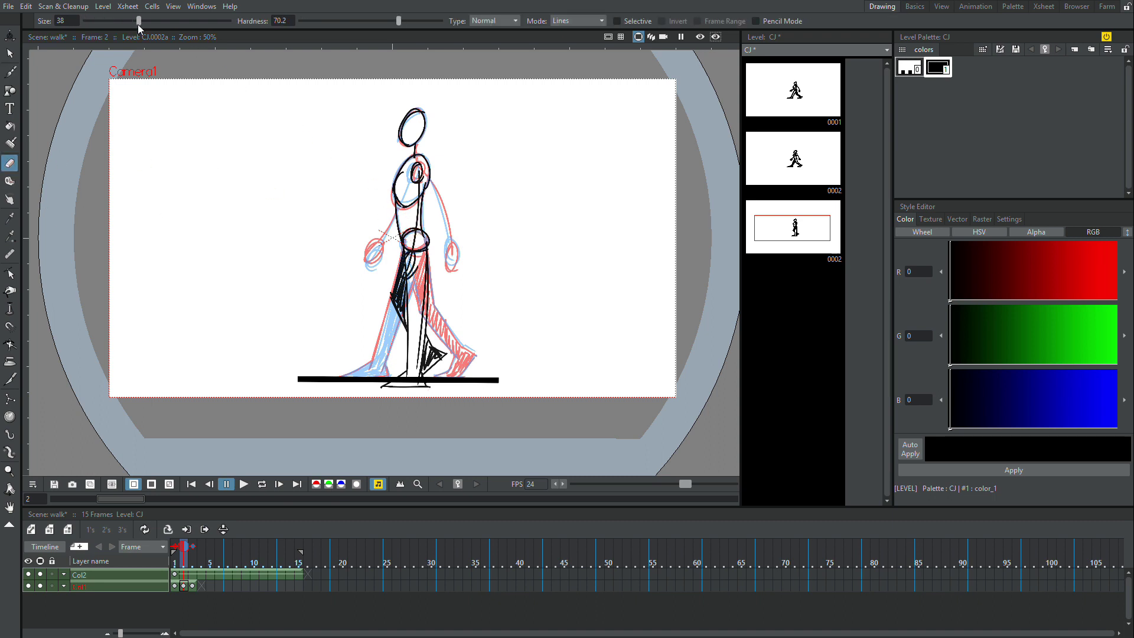
drag(107, 24, 100, 23)
key(b)
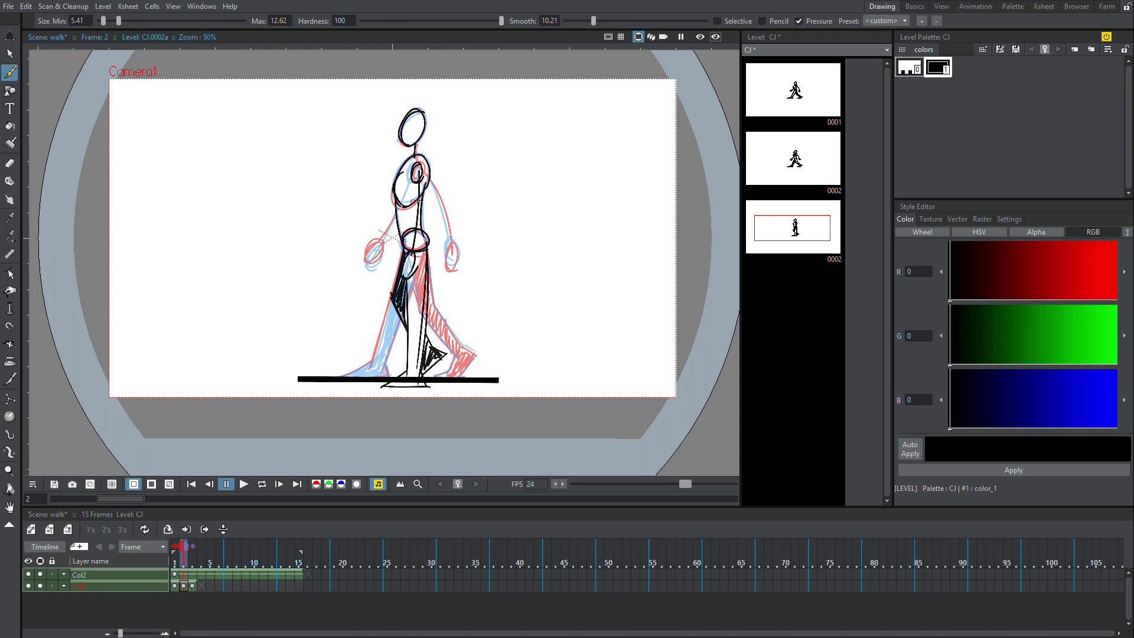
drag(422, 198, 423, 226)
Compare frame 2 with its neighbours and move the whole passing pose up so its supporting foot rests on the ground line
key(comma)
key(period)
key(period)
key(comma)
click(10, 53)
mouse_move(472, 103)
mouse_down()
mouse_move(298, 414)
mouse_move(472, 183)
mouse_up()
drag(484, 318, 491, 319)
click(10, 72)
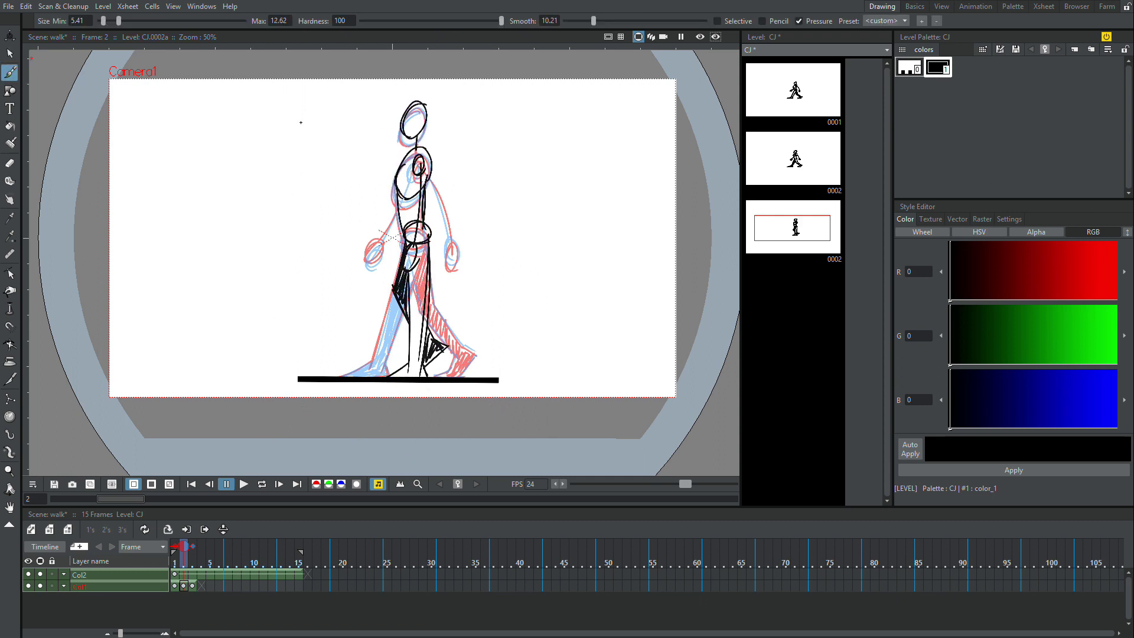
Deactivate the onion skin
key(.)
key(.)
right_click(544, 286)
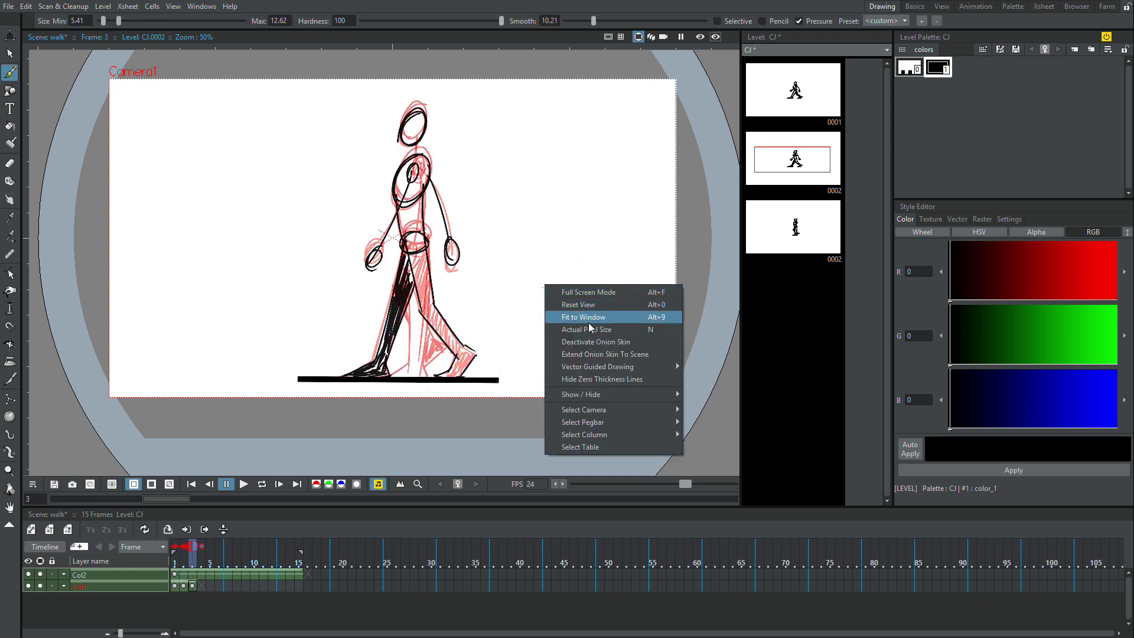
click(605, 329)
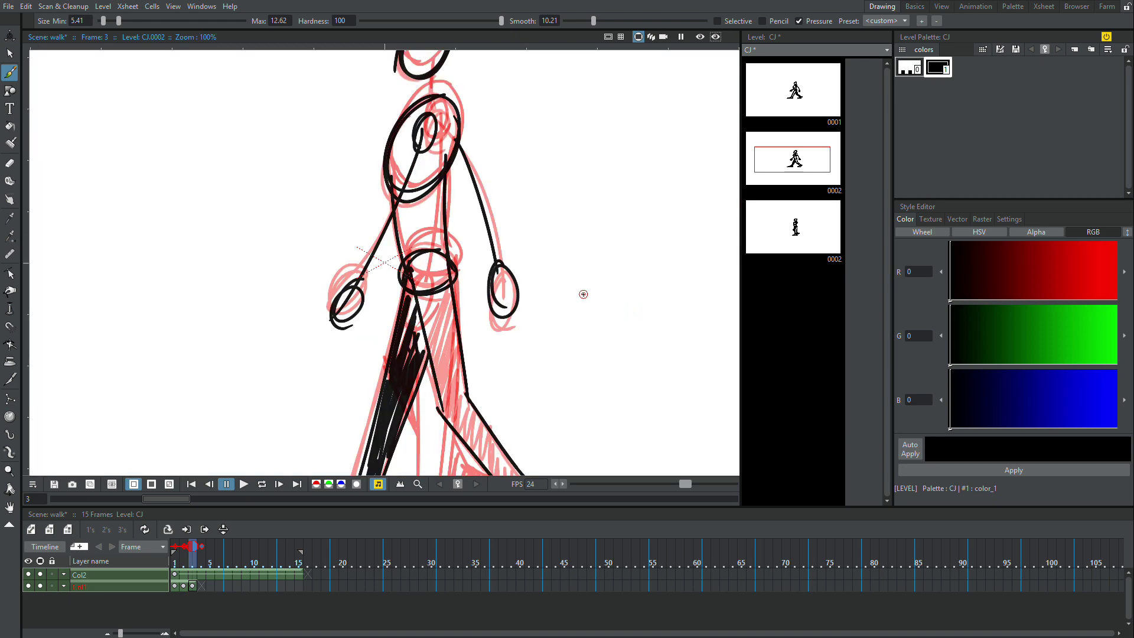
scroll(584, 291, down, 2)
right_click(507, 262)
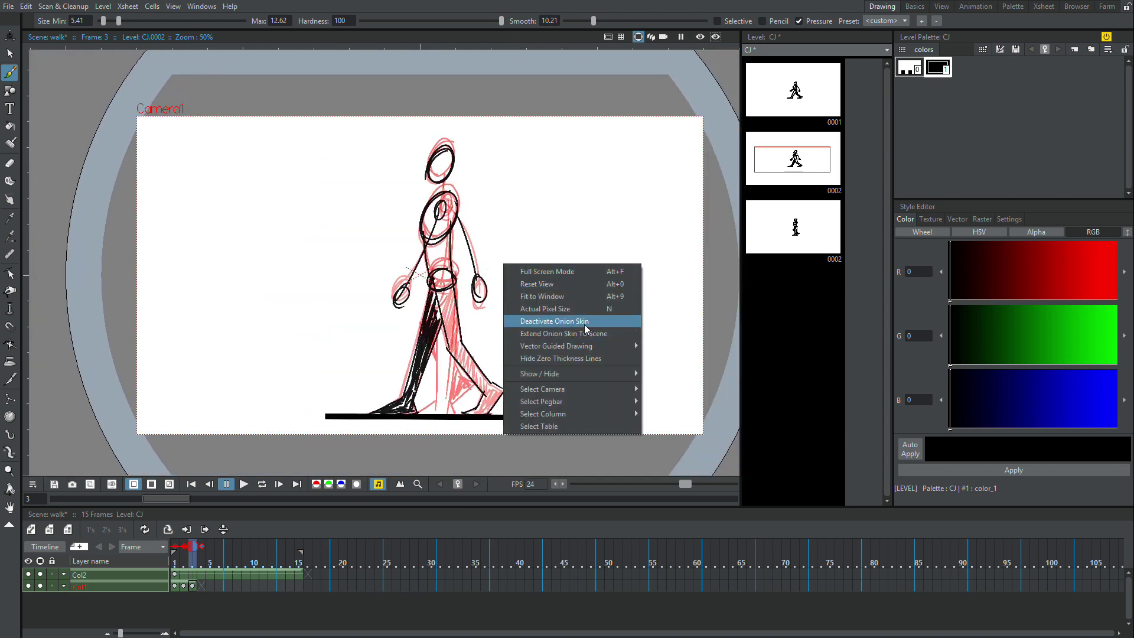
click(584, 325)
Flip back and forth through frames 1 to 3 to examine how the walking poses flow into each other
key(comma)
key(comma)
key(period)
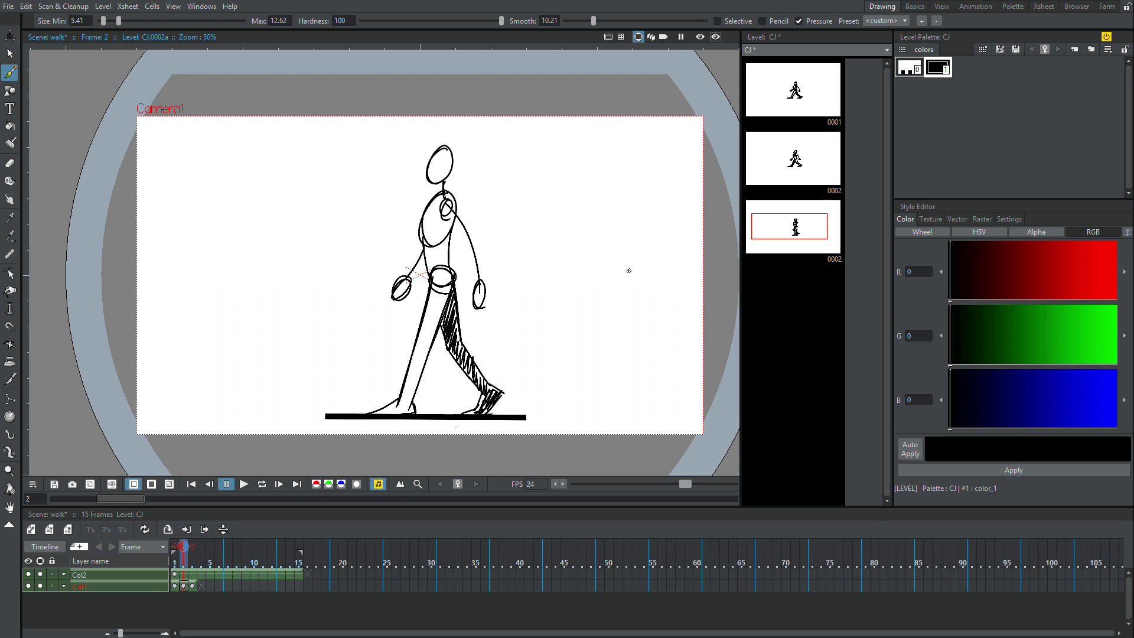
key(comma)
key(period)
key(period)
key(comma)
key(comma)
key(period)
key(period)
key(comma)
key(comma)
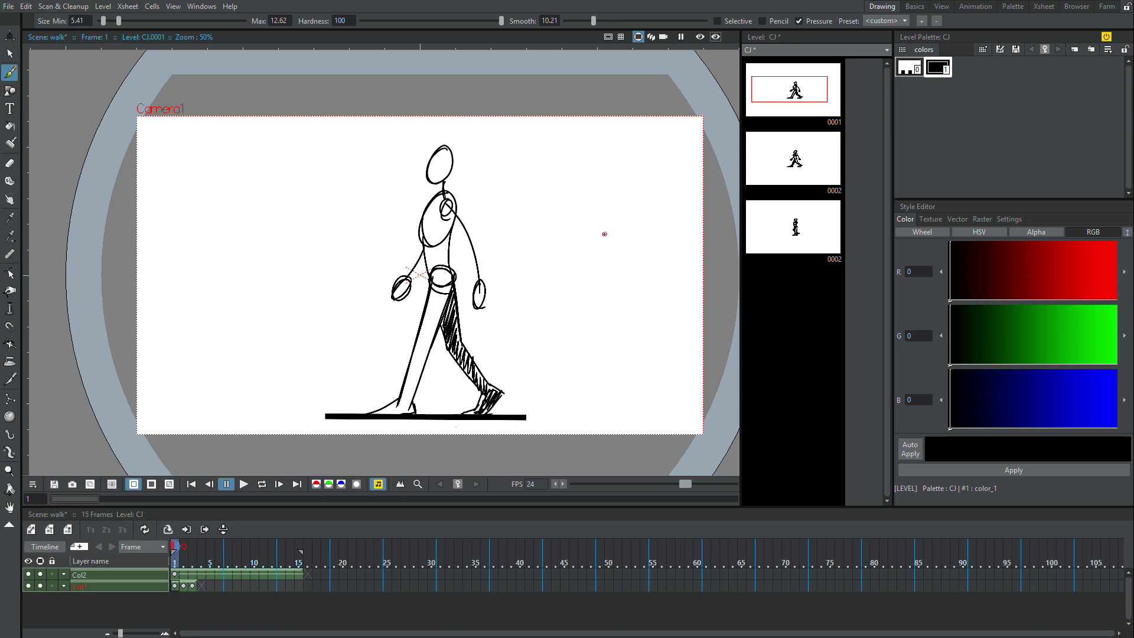
key(period)
key(period)
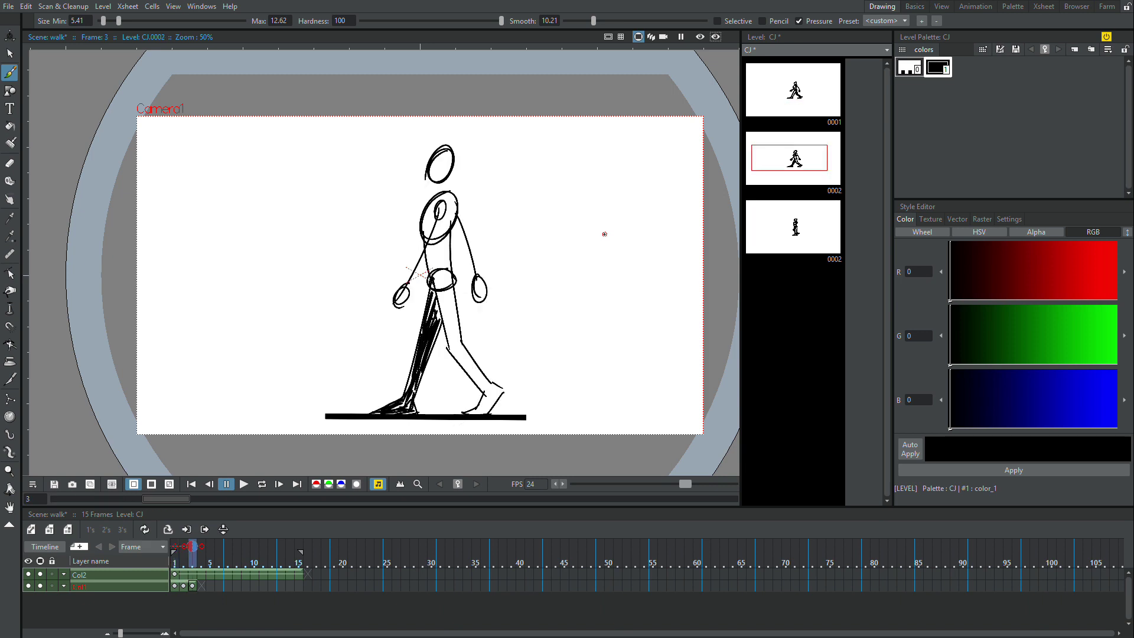
key(comma)
key(comma)
key(period)
key(period)
mouse_move(175, 586)
mouse_down()
mouse_move(192, 585)
mouse_move(170, 587)
mouse_up()
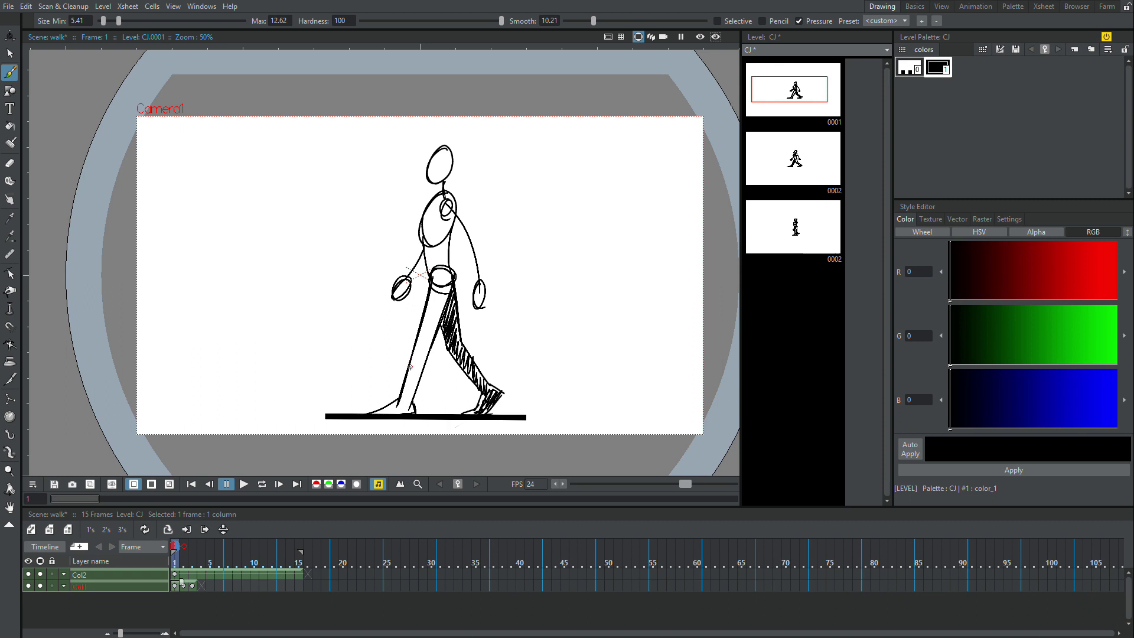
drag(180, 581, 190, 585)
mouse_move(407, 401)
mouse_down()
mouse_move(406, 412)
mouse_move(410, 401)
mouse_up()
key(ctrl+z)
drag(475, 336, 447, 352)
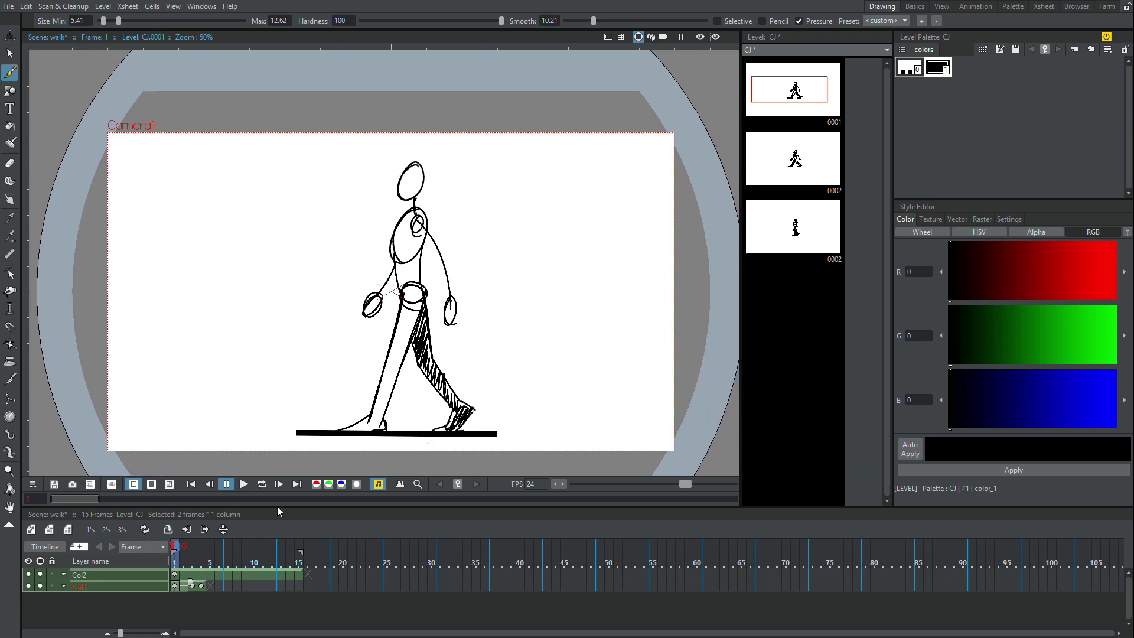
Check the poses on frames 1 to 3 and extend the passing pose to frame 3, shifting the second contact pose to frame 4
click(190, 588)
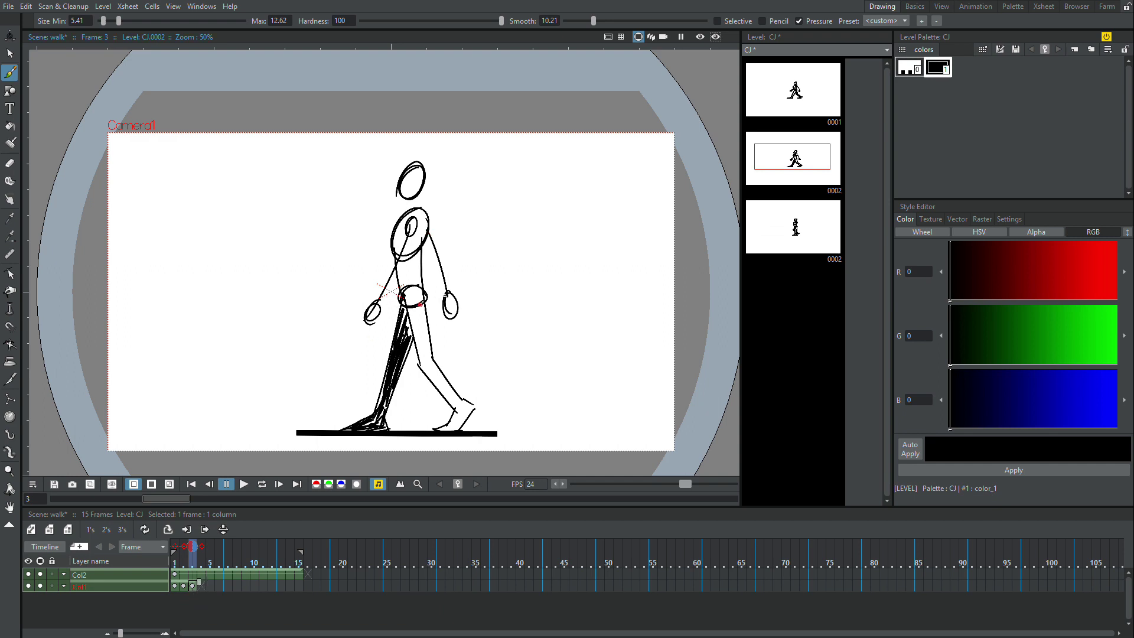
drag(453, 290, 459, 279)
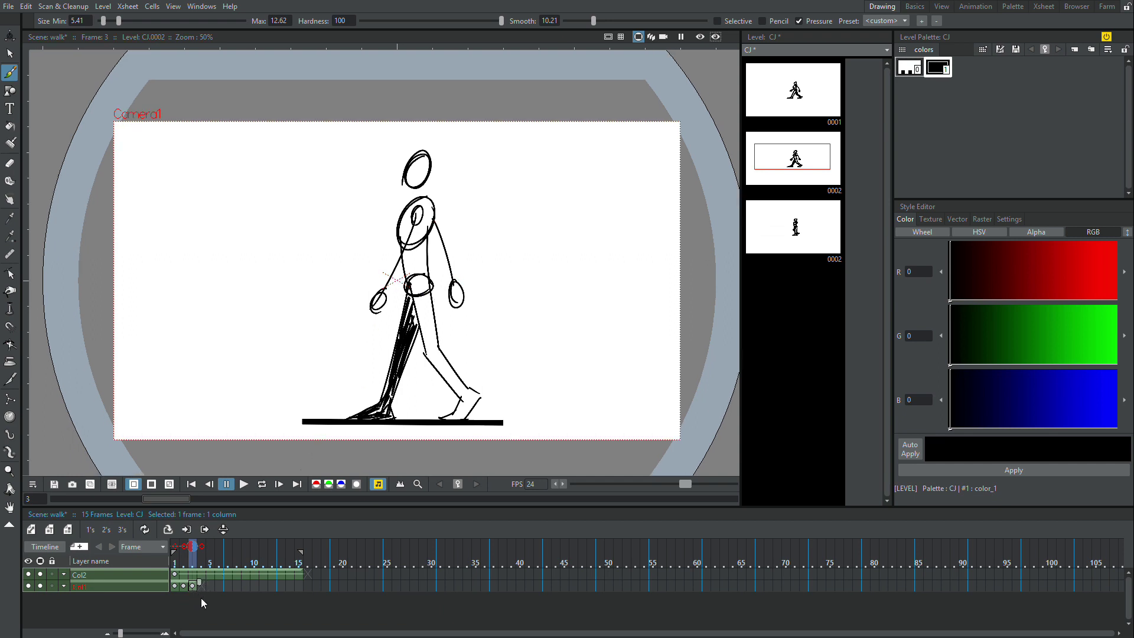
click(174, 587)
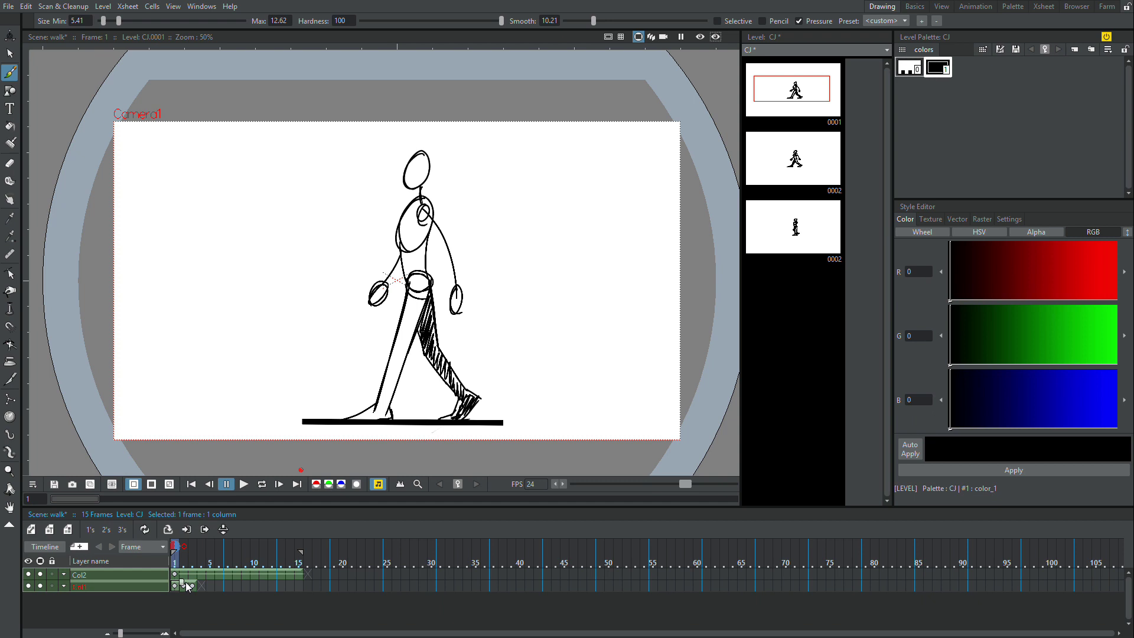
click(190, 586)
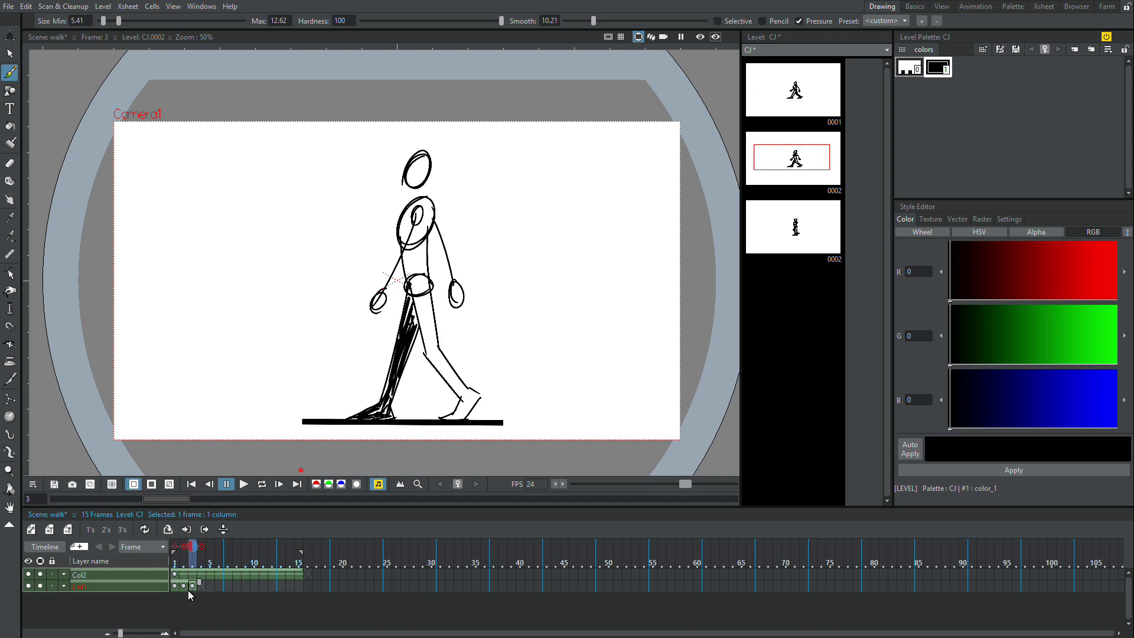
click(185, 588)
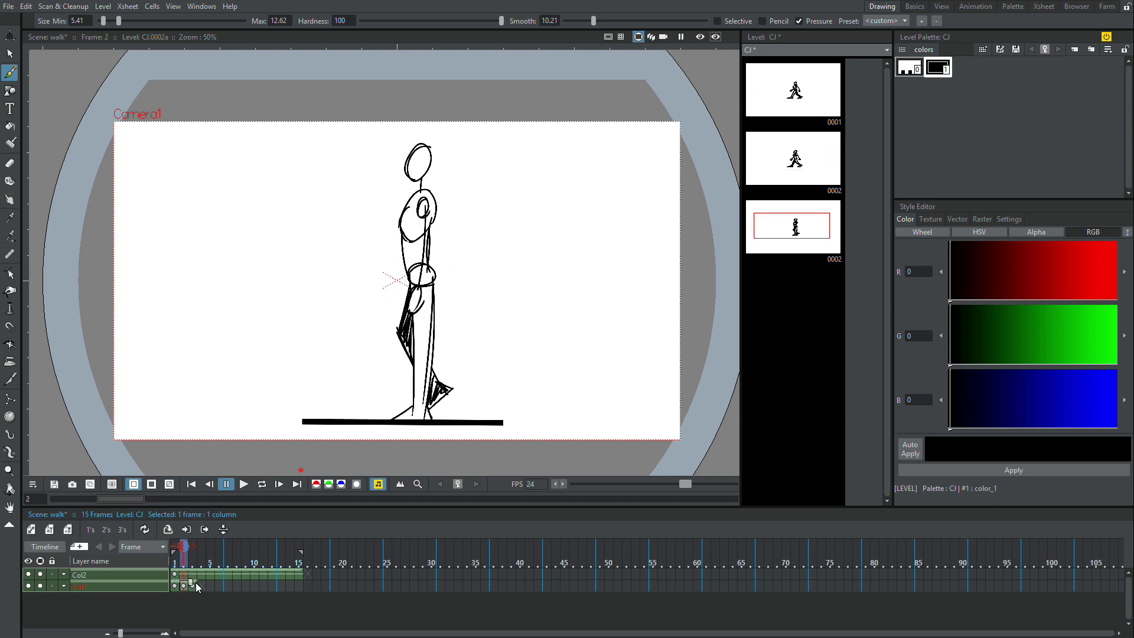
click(193, 586)
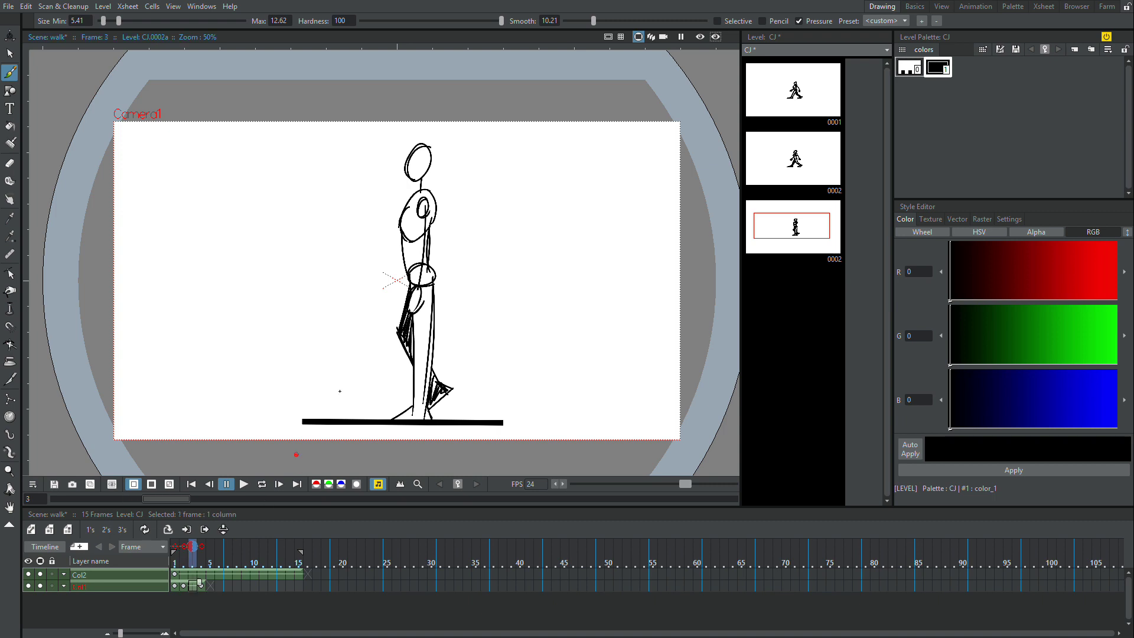
Activate the onion skin on frame 3 and hide the first contact pose from it
right_click(400, 225)
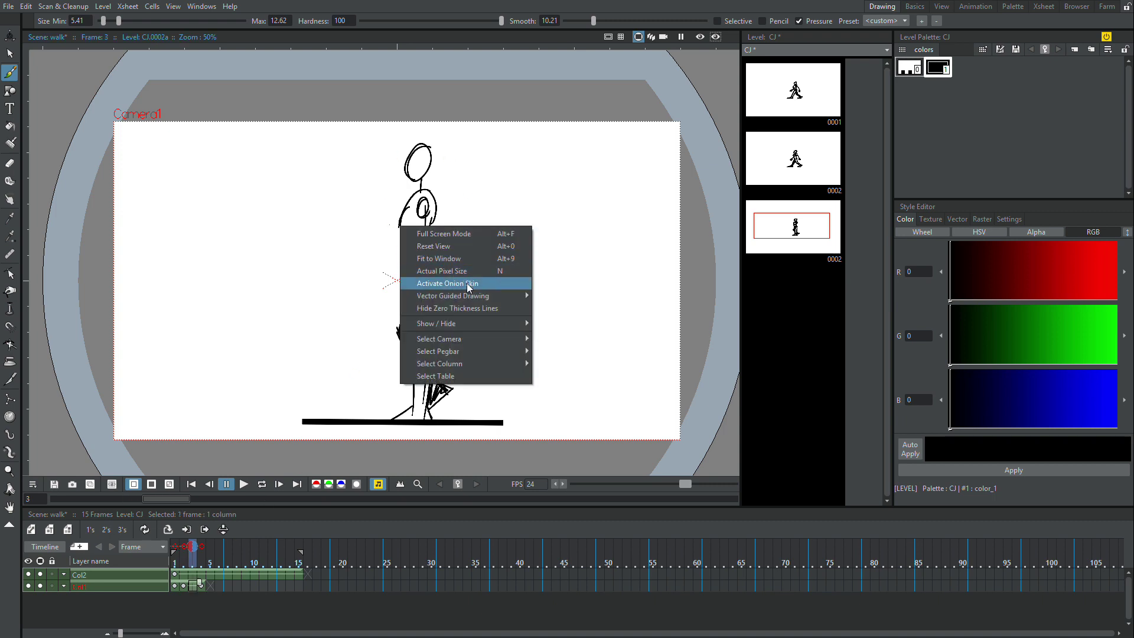
click(467, 283)
click(174, 547)
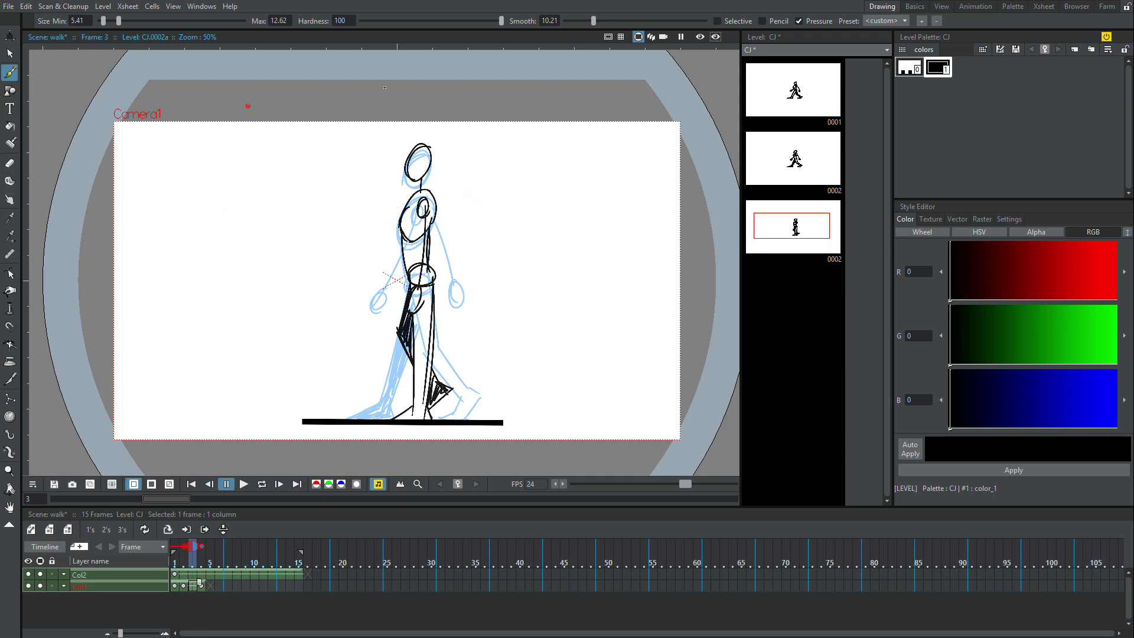
Draw the head of a new in-between pose on frame 3 and nudge it down between the two onion-skinned heads
mouse_move(421, 151)
mouse_down()
mouse_move(428, 175)
mouse_move(418, 147)
mouse_move(406, 176)
mouse_move(427, 141)
mouse_move(412, 181)
mouse_move(421, 145)
mouse_move(408, 178)
mouse_move(431, 156)
mouse_move(406, 164)
mouse_move(419, 181)
mouse_move(431, 160)
mouse_up()
key(ctrl+z)
key(ctrl+z)
key(ctrl+z)
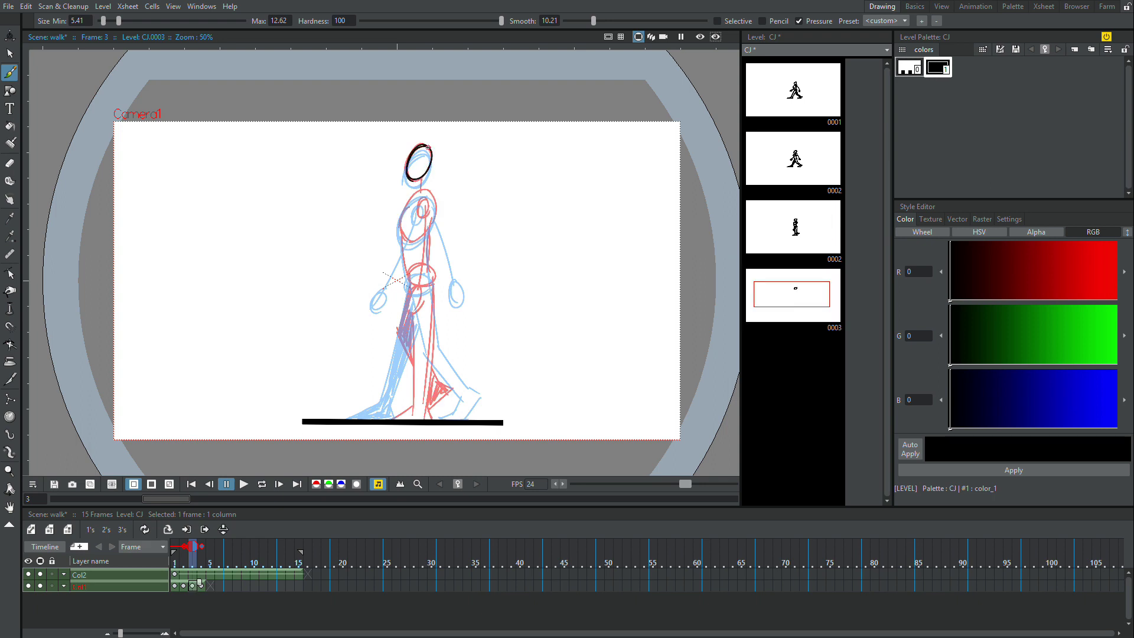
click(9, 54)
mouse_move(449, 133)
mouse_down()
mouse_move(389, 170)
mouse_move(428, 196)
mouse_up()
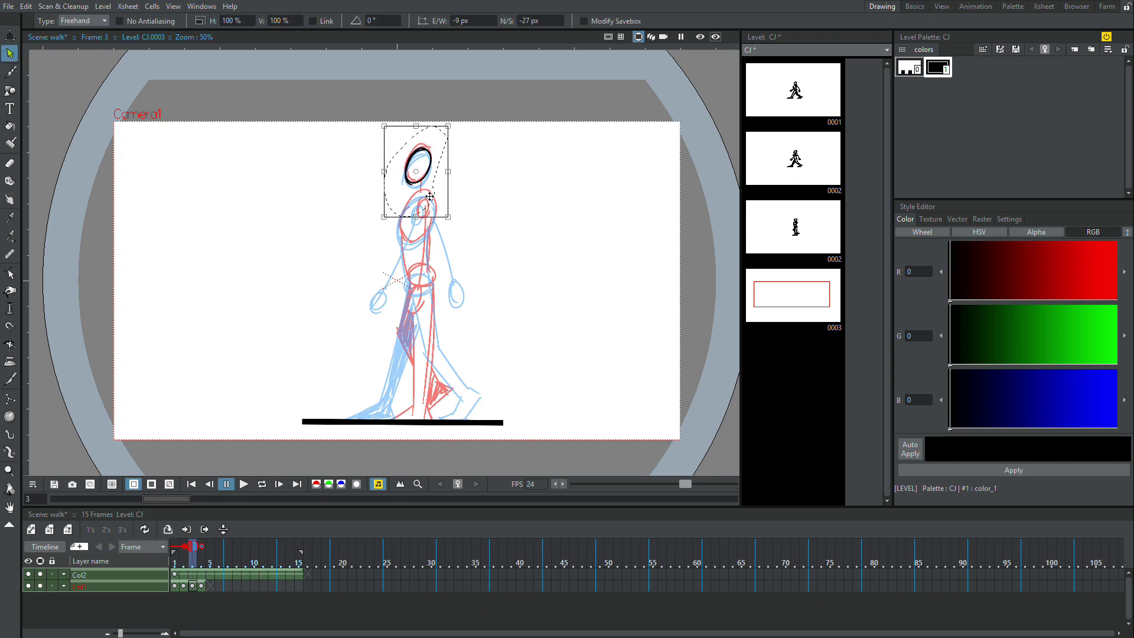
click(9, 72)
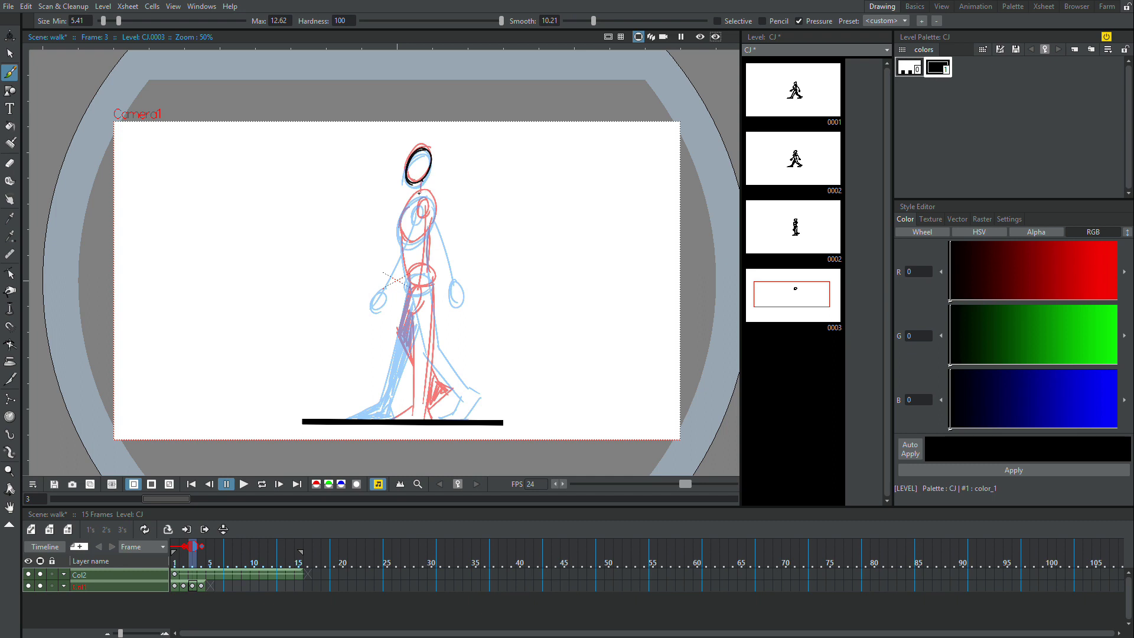
Draw the neck, torso oval and shoulder circle of the frame 3 pose between the onion-skinned poses
drag(405, 233, 406, 235)
key(ctrl+z)
mouse_move(429, 195)
mouse_down()
mouse_move(409, 241)
mouse_move(401, 208)
mouse_up()
key(ctrl+z)
key(ctrl+z)
mouse_move(405, 202)
mouse_down()
mouse_move(410, 241)
mouse_move(400, 225)
mouse_move(424, 234)
mouse_up()
key(ctrl+z)
key(ctrl+z)
key(ctrl+z)
Draw both swinging arms with their hands, the hip oval and the waist lines of the frame 3 pose
mouse_move(423, 191)
mouse_down()
mouse_move(400, 218)
mouse_move(402, 237)
mouse_move(413, 244)
mouse_move(433, 203)
mouse_move(436, 222)
mouse_move(417, 203)
mouse_move(423, 216)
mouse_move(387, 312)
mouse_move(404, 293)
mouse_up()
key(ctrl+z)
key(ctrl+z)
key(ctrl+z)
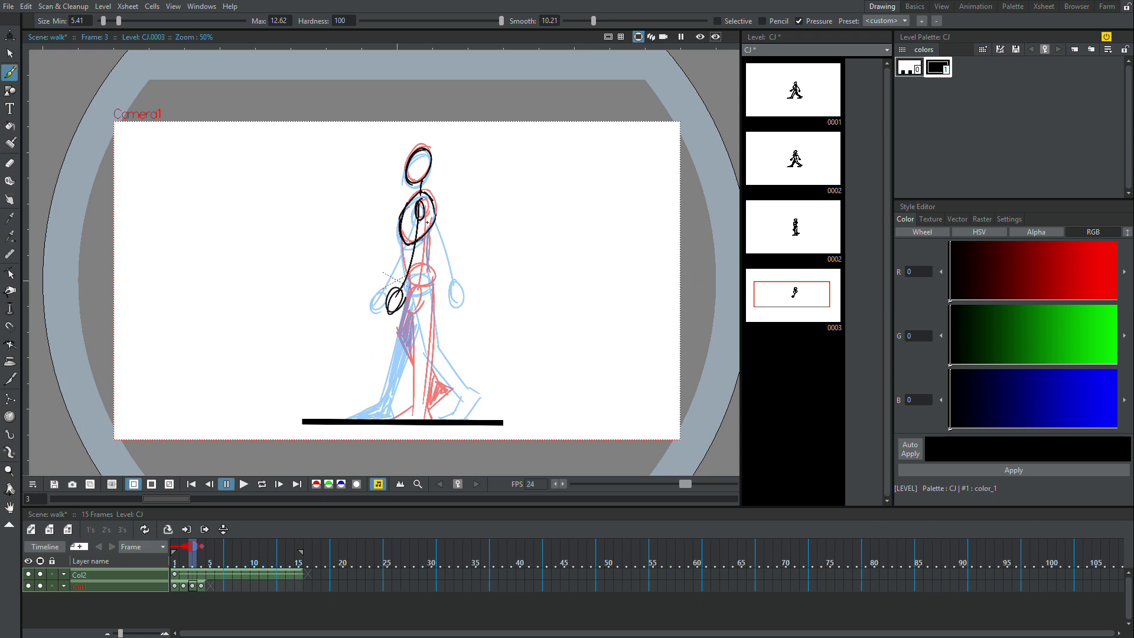
mouse_move(427, 221)
mouse_down()
mouse_move(437, 300)
mouse_move(447, 289)
mouse_up()
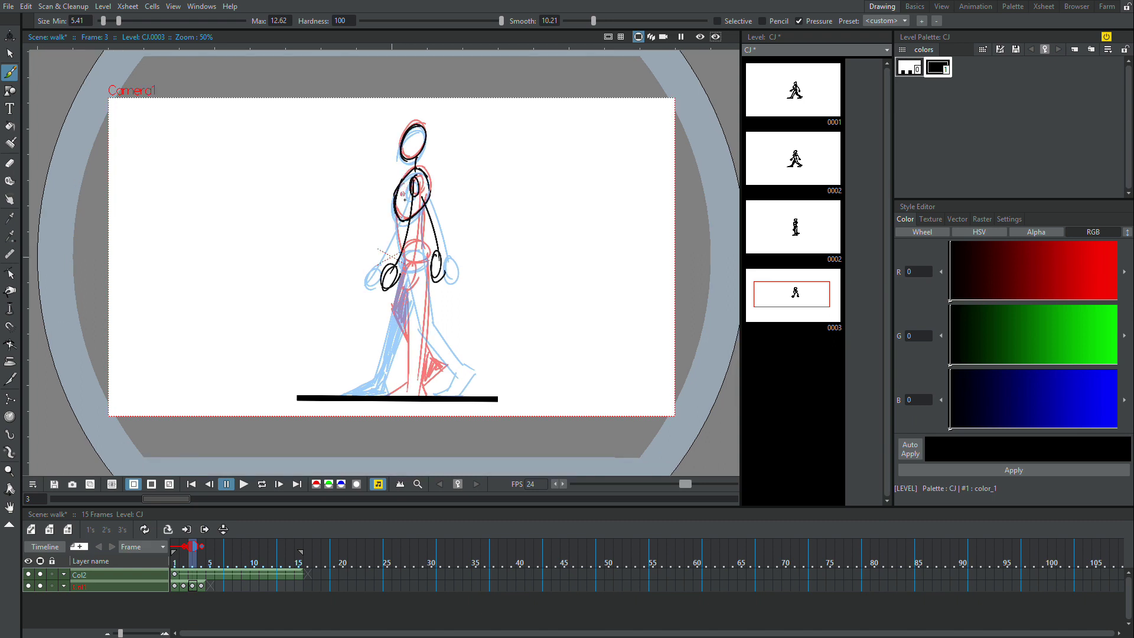
mouse_move(420, 245)
mouse_down()
mouse_move(401, 262)
mouse_move(423, 244)
mouse_up()
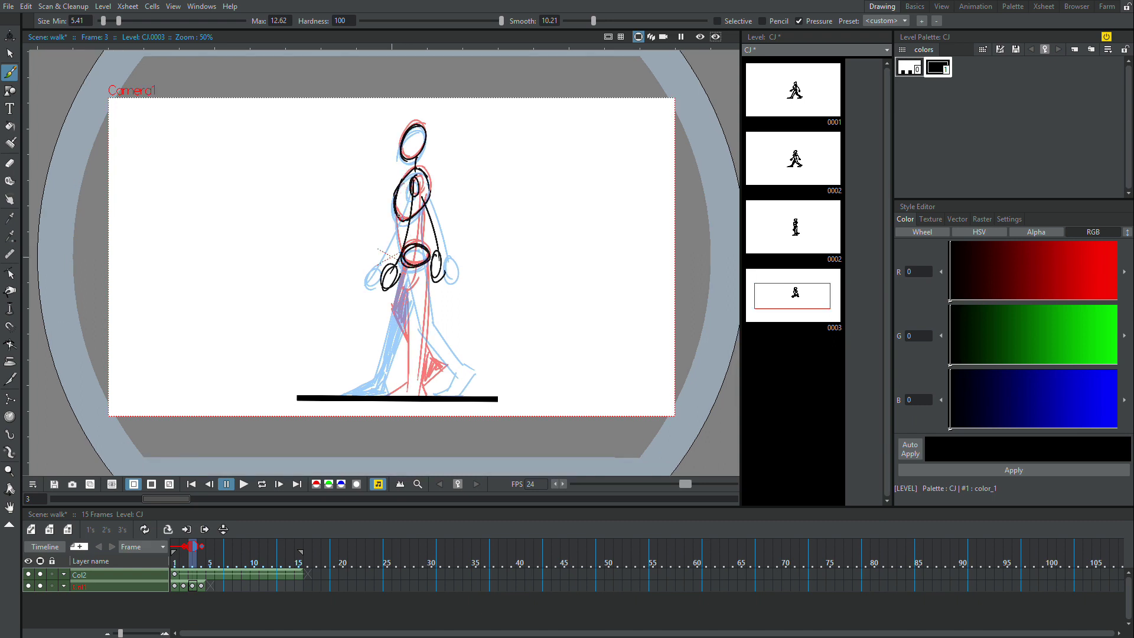
drag(428, 268, 420, 247)
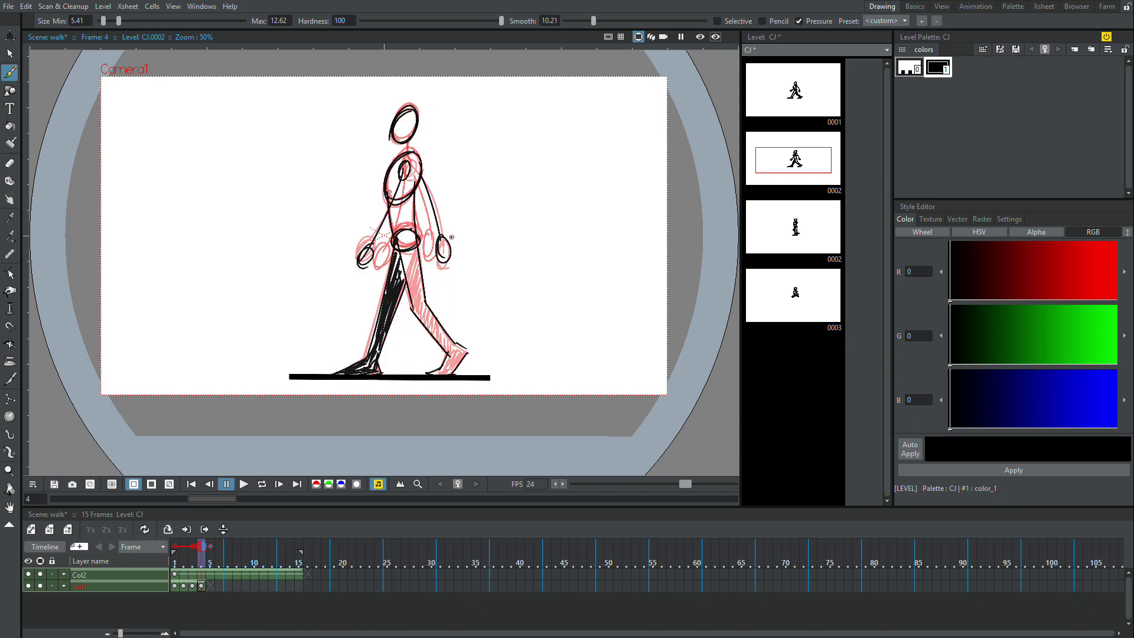
Draw the forward-reaching leg on frame 3 with its heel at the ground line and its toes raised
drag(392, 258, 365, 362)
key(ctrl+z)
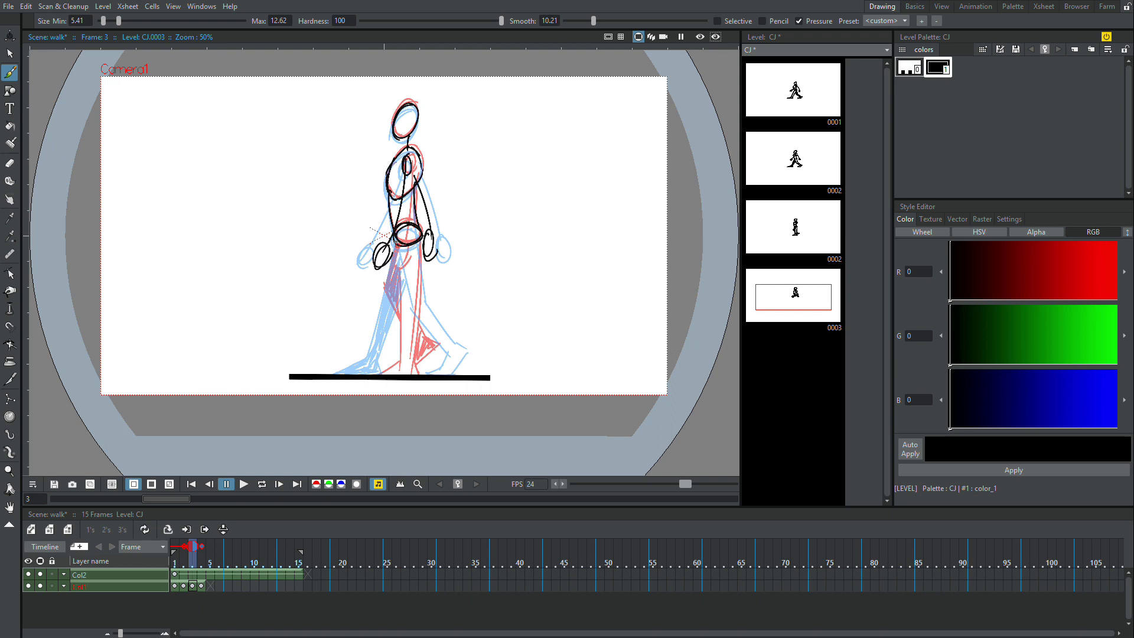
drag(394, 243, 366, 359)
drag(419, 241, 379, 357)
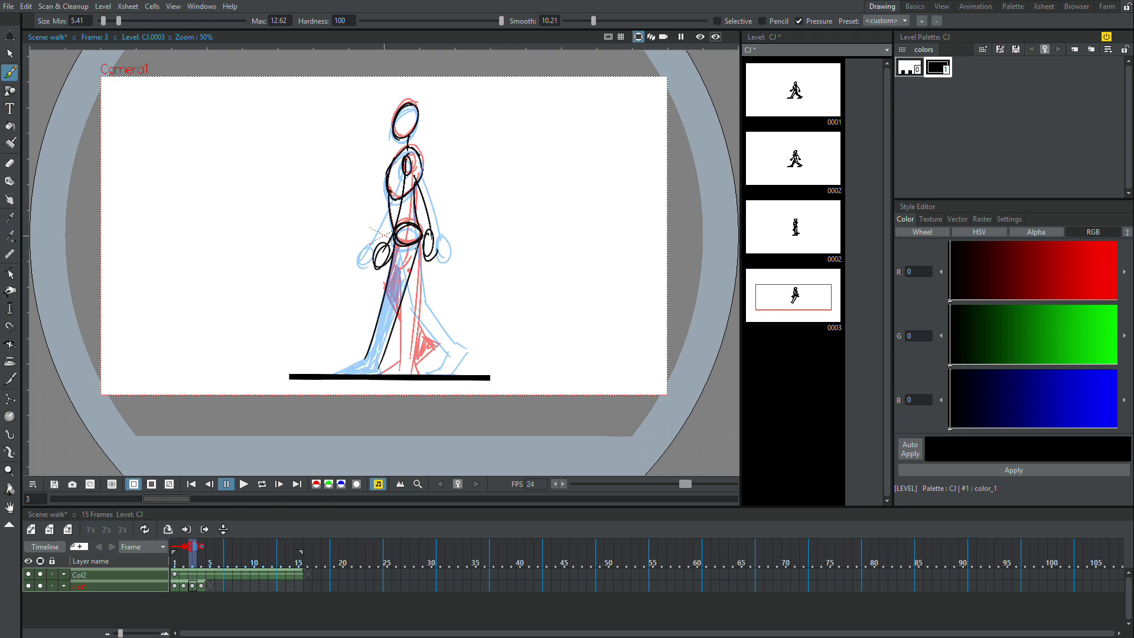
mouse_move(334, 348)
mouse_down()
mouse_move(383, 380)
mouse_move(332, 350)
mouse_move(381, 372)
mouse_up()
key(ctrl+z)
key(ctrl+z)
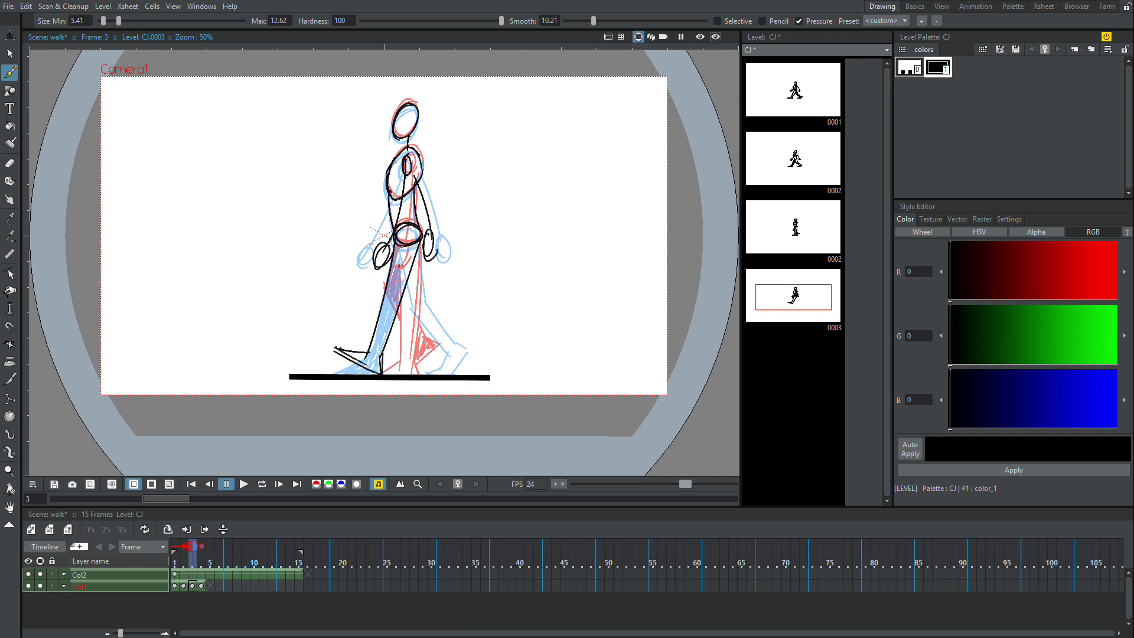
Draw the trailing leg of the frame 3 pose, slightly bent at the knee, with its foot on the ground line
mouse_move(403, 234)
mouse_down()
mouse_move(364, 213)
mouse_move(370, 294)
mouse_up()
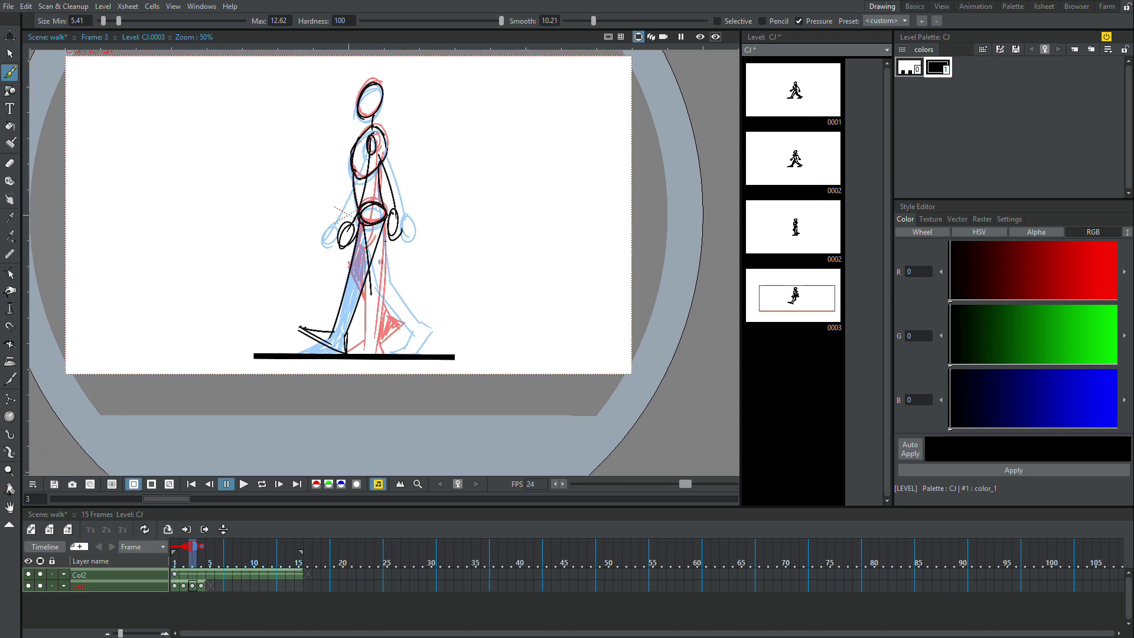
mouse_move(385, 221)
mouse_down()
mouse_move(381, 305)
mouse_move(372, 299)
mouse_move(391, 336)
mouse_up()
key(ctrl+z)
key(ctrl+z)
drag(369, 287, 391, 339)
key(ctrl+z)
drag(369, 286, 392, 346)
drag(388, 287, 403, 340)
key(ctrl+z)
drag(385, 281, 401, 342)
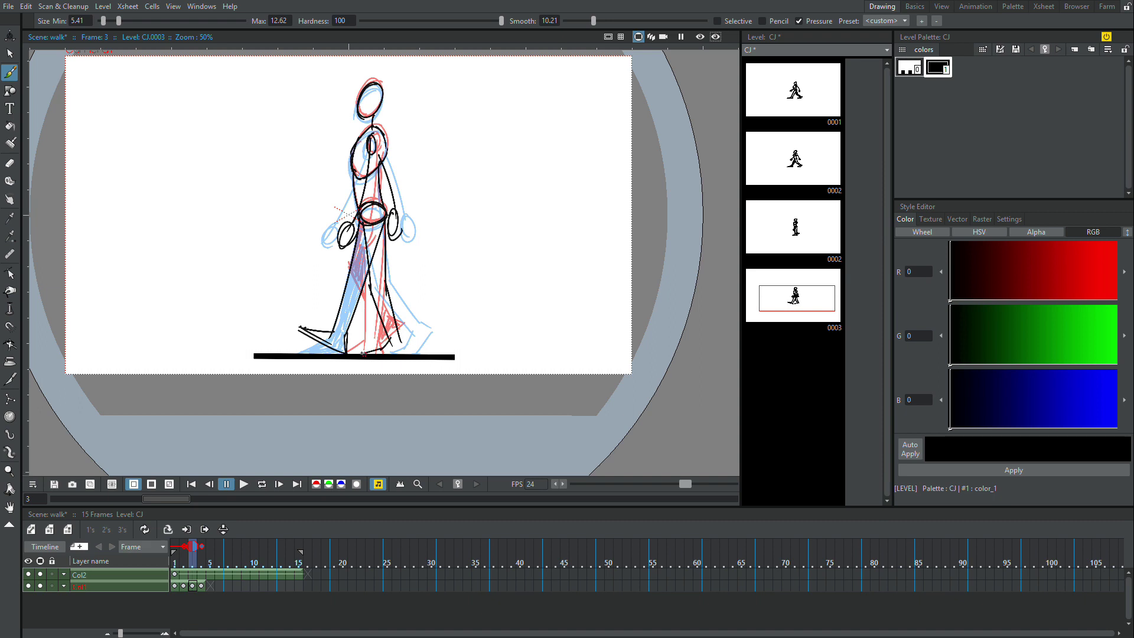
drag(392, 351, 411, 343)
Erase the overlapping leg lines on frame 3 and shade the forward-reaching leg and foot in black
key(a)
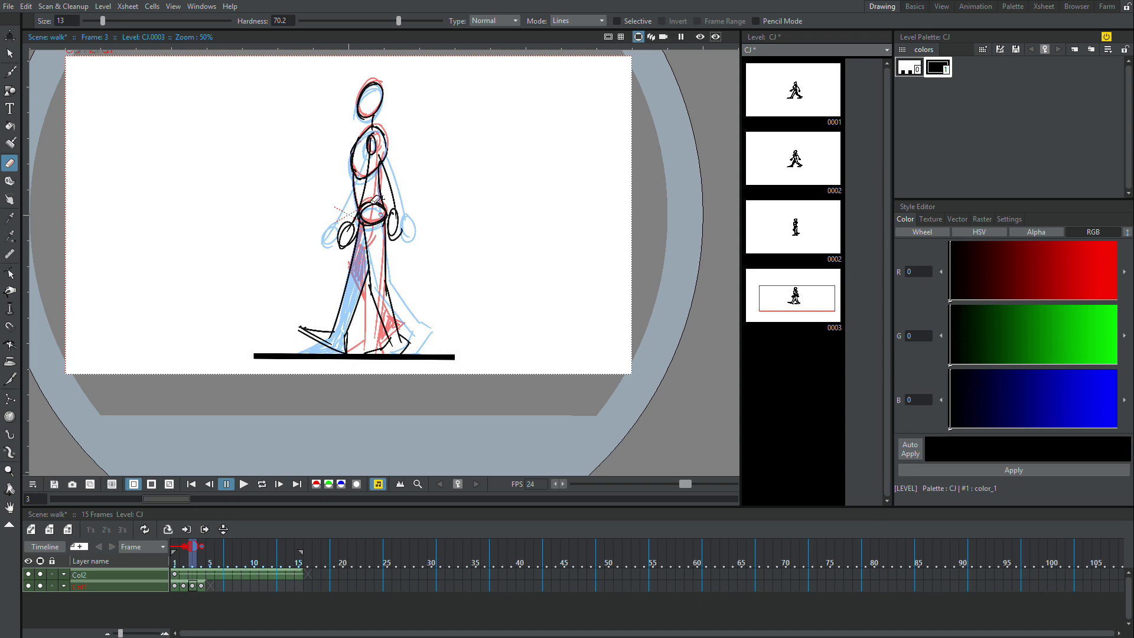
click(10, 72)
mouse_move(359, 226)
mouse_down()
mouse_move(363, 284)
mouse_move(349, 310)
mouse_move(347, 289)
mouse_move(337, 326)
mouse_move(319, 331)
mouse_move(340, 345)
mouse_move(316, 335)
mouse_move(336, 342)
mouse_move(338, 329)
mouse_move(319, 336)
mouse_up()
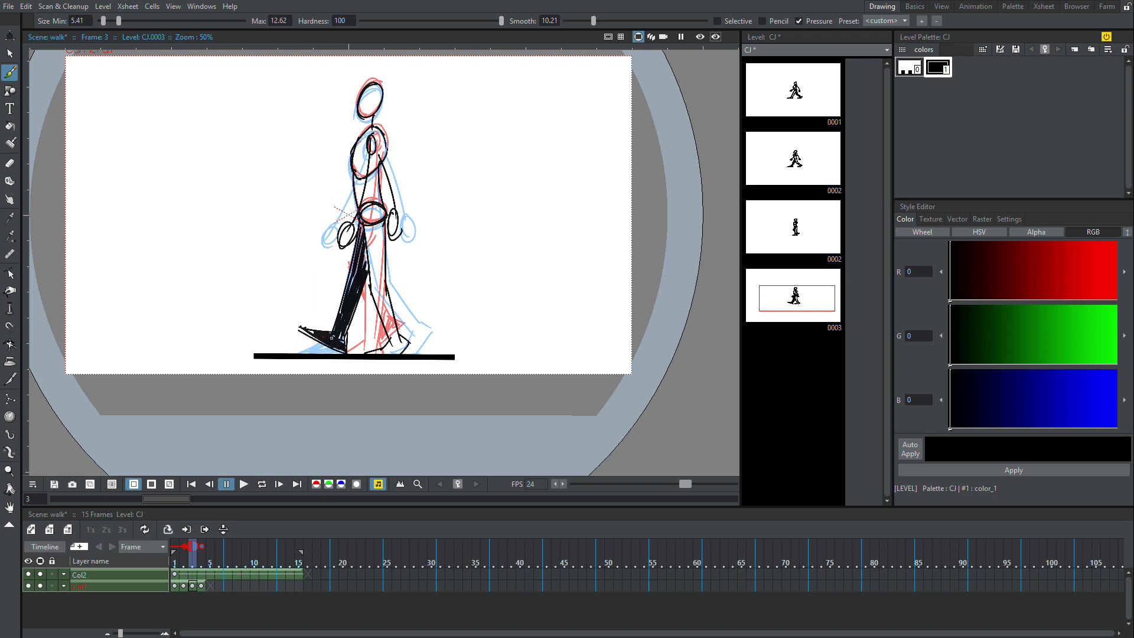
Step back and forth through the frames to check the new frame 3 pose against its neighbours
key(Left)
key(Right)
key(Right)
key(comma)
key(comma)
key(comma)
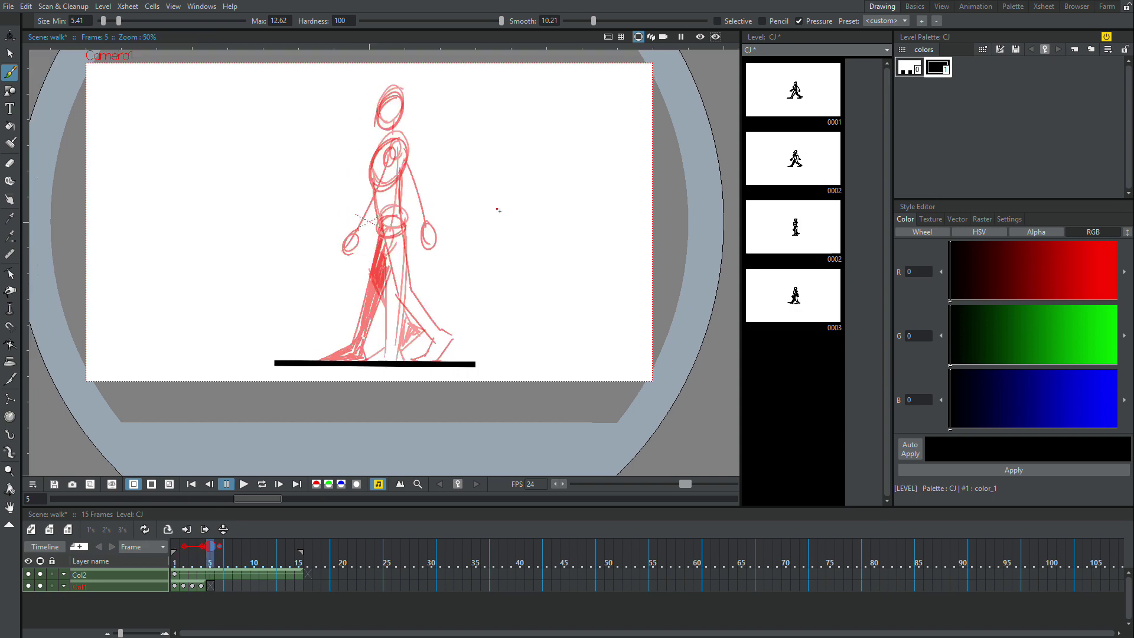
key(period)
key(period)
key(period)
key(period)
key(comma)
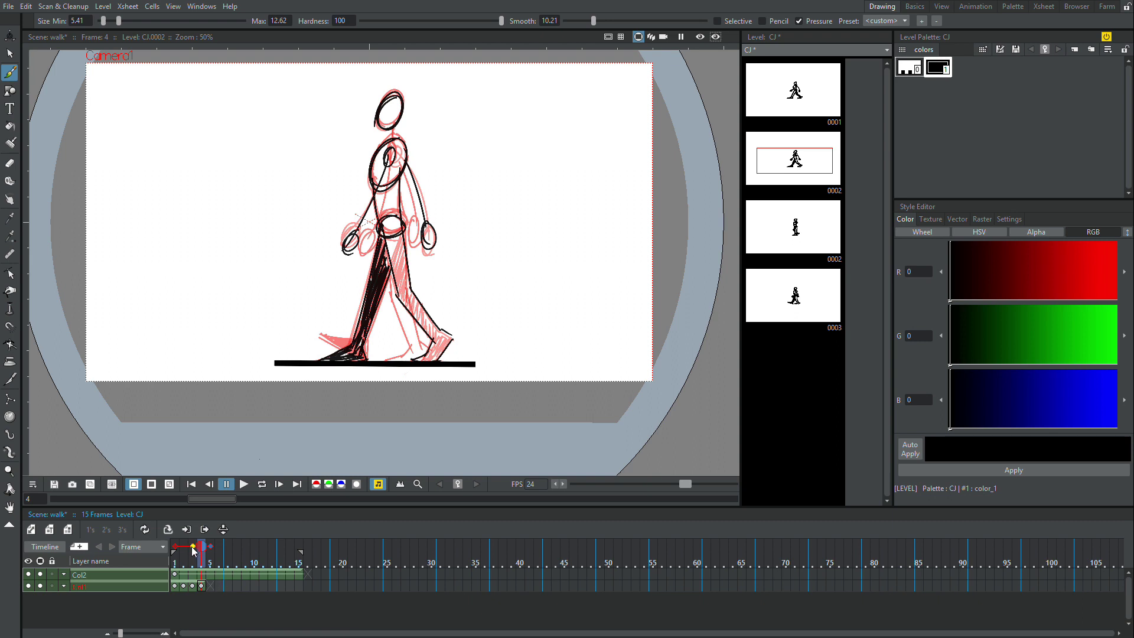
Select the empty frame 5 cell of the figure level and limit its onion skin to the frame 1 contact pose
click(211, 586)
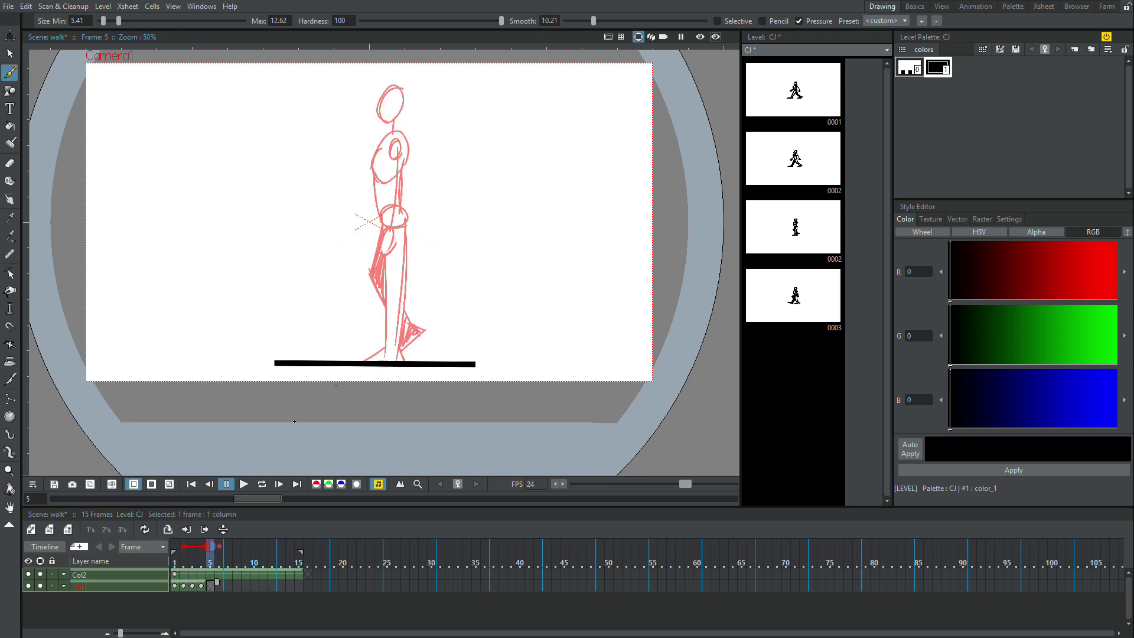
click(185, 546)
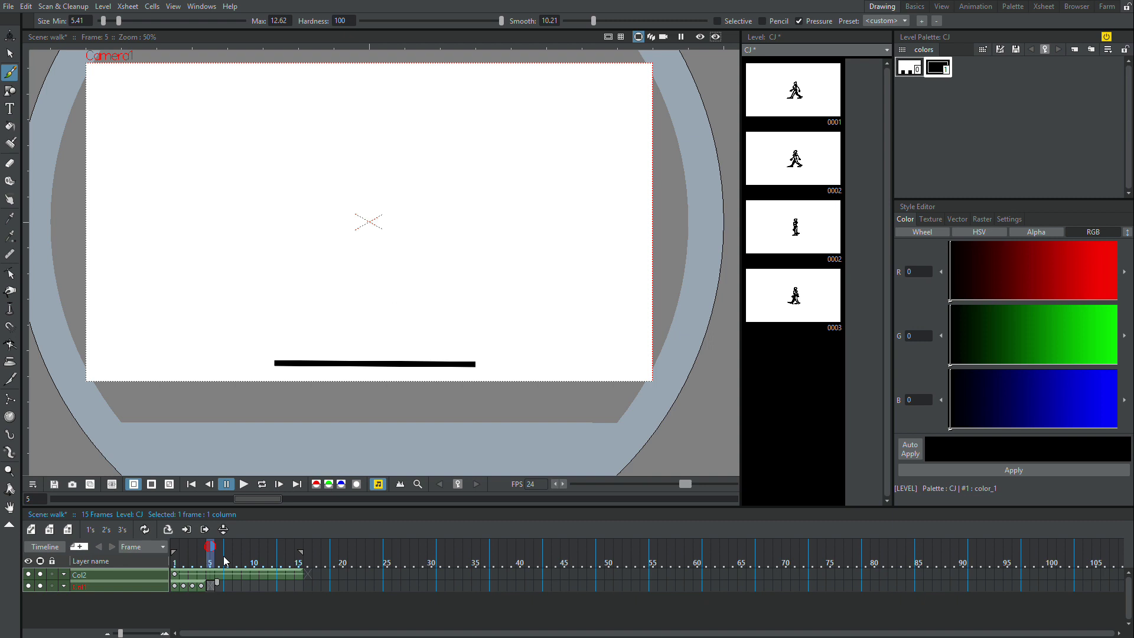
click(176, 547)
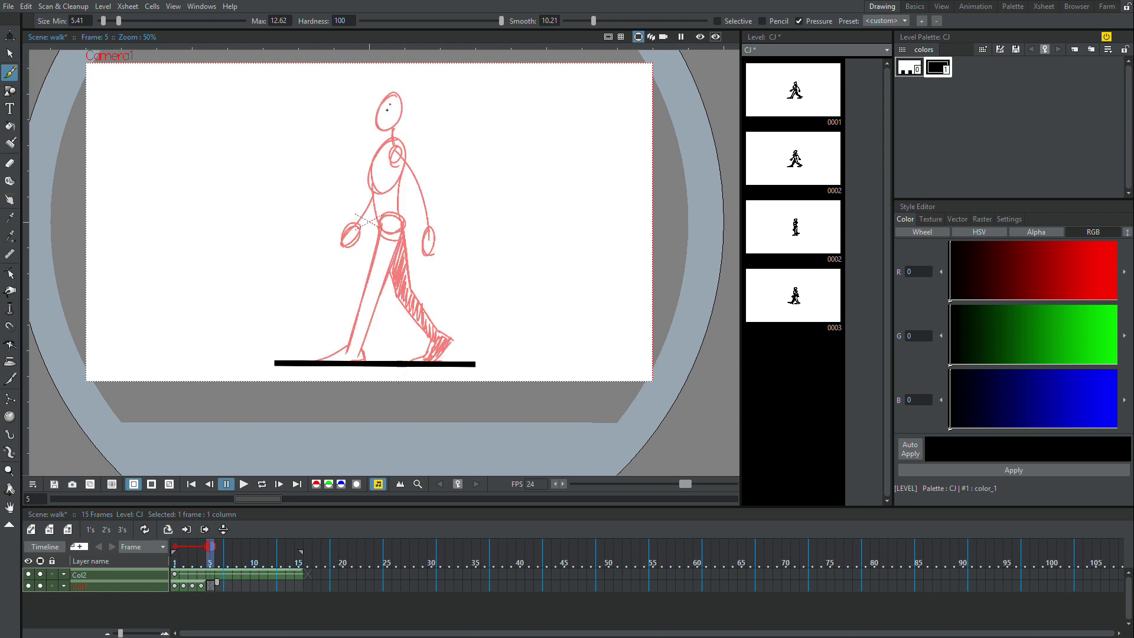
click(202, 545)
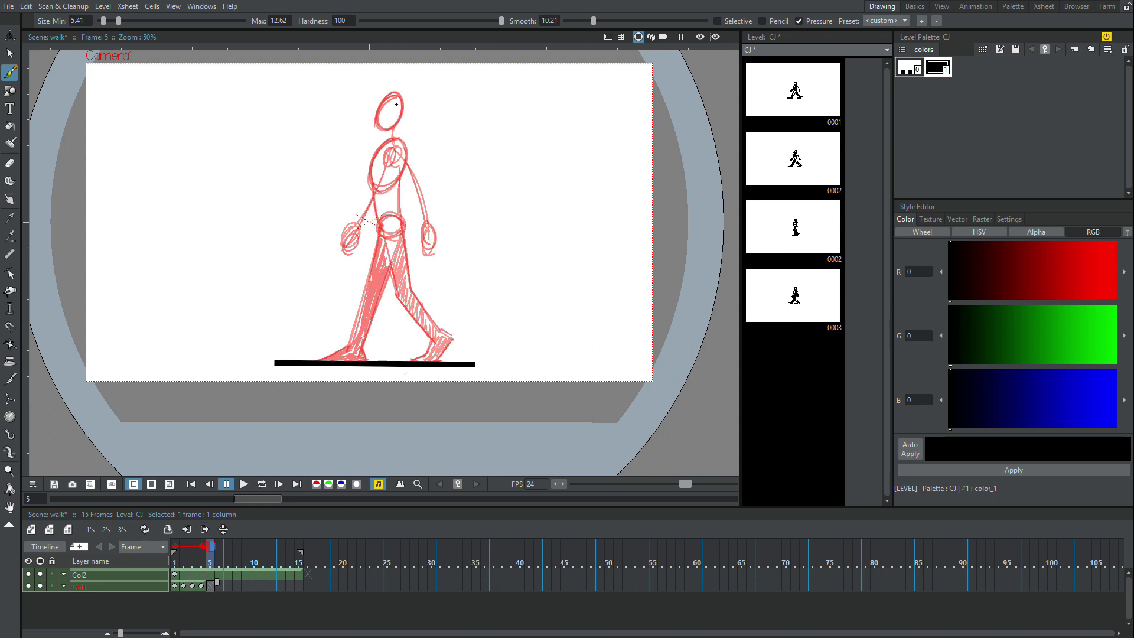
click(202, 546)
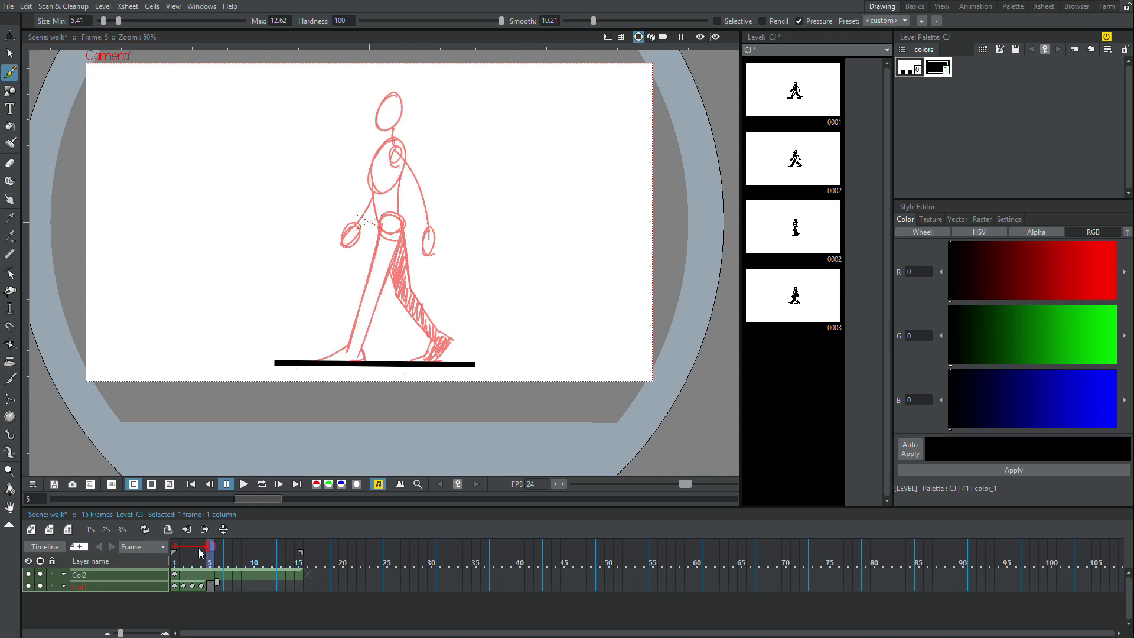
Flip repeatedly through frames 1 to 5 to examine how the half step plays
key(comma)
key(comma)
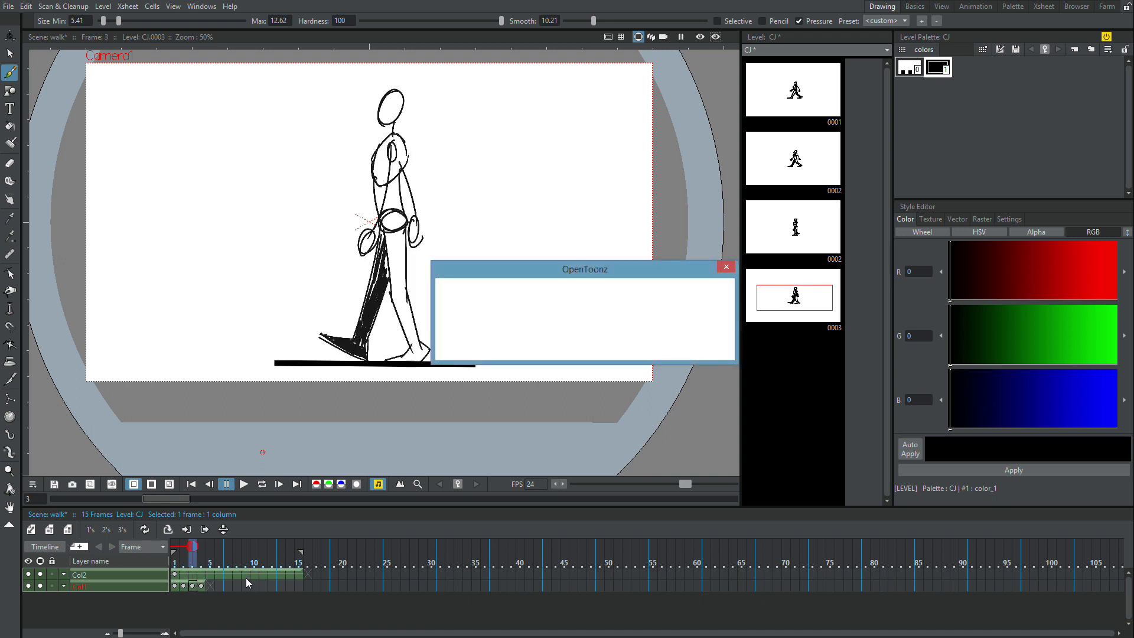
key(comma)
key(comma)
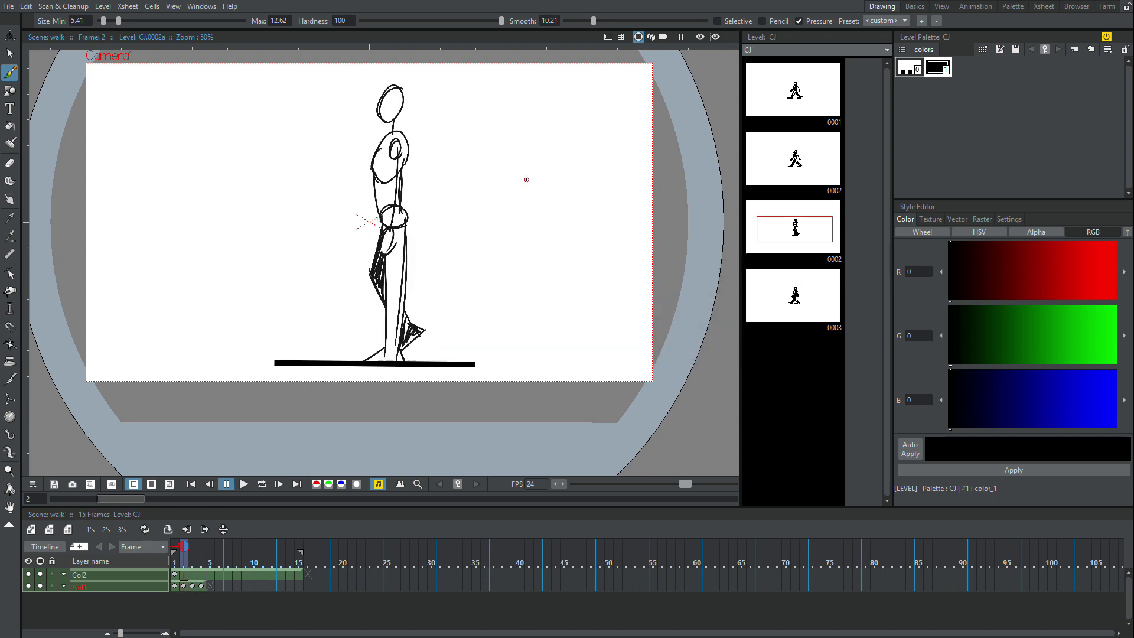
key(period)
key(period)
key(period)
key(period)
key(period)
key(comma)
key(comma)
key(comma)
key(comma)
key(comma)
key(period)
key(period)
key(period)
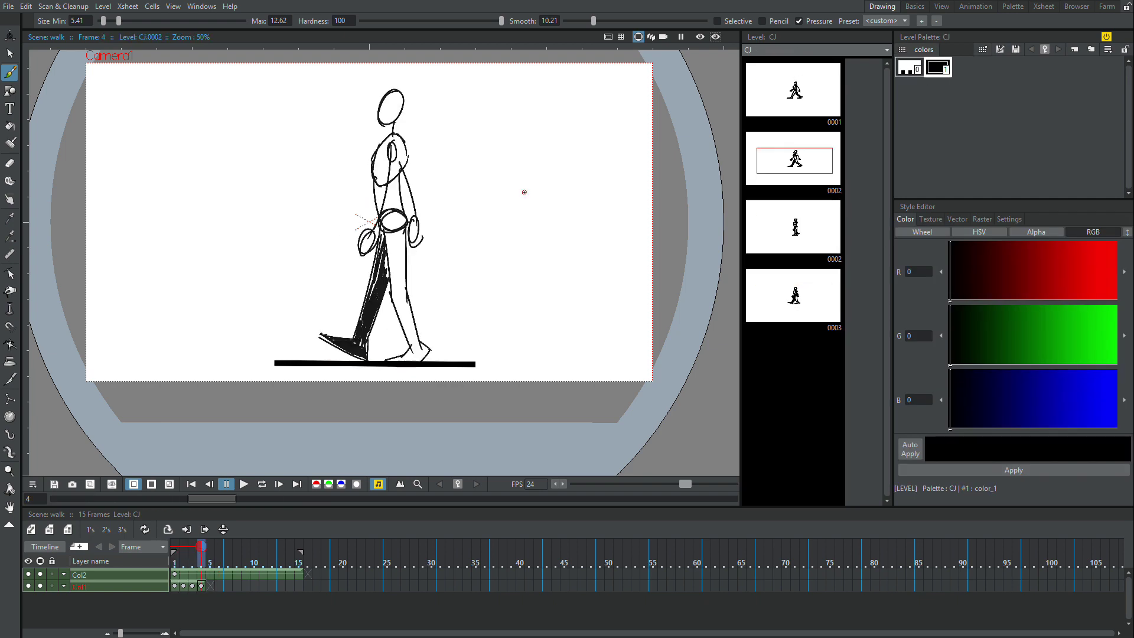
key(period)
key(comma)
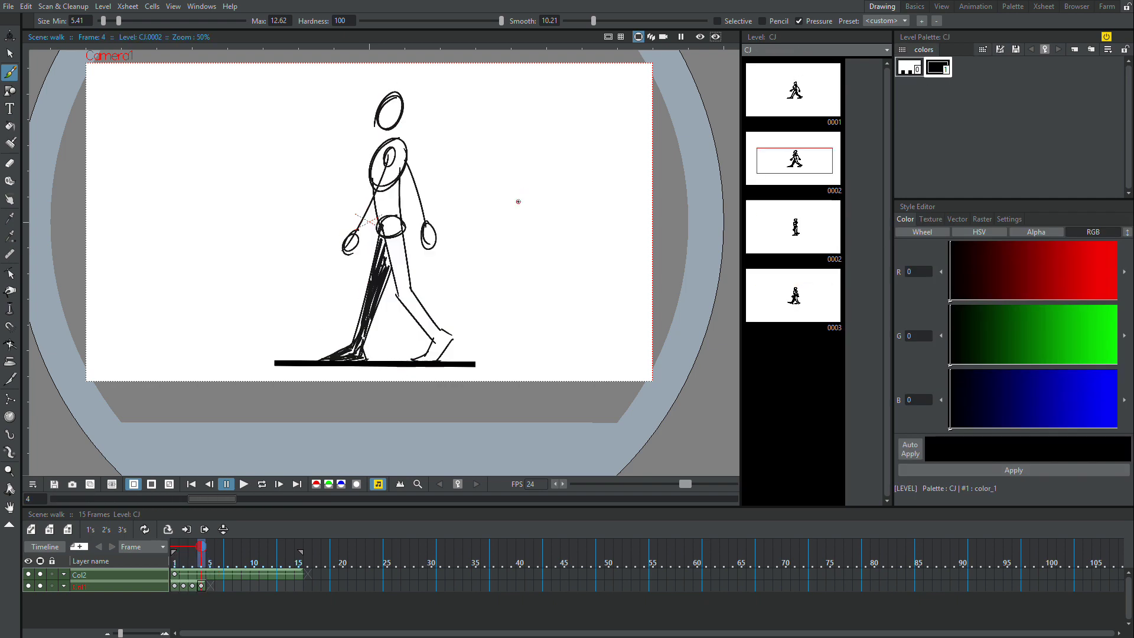
key(comma)
key(comma)
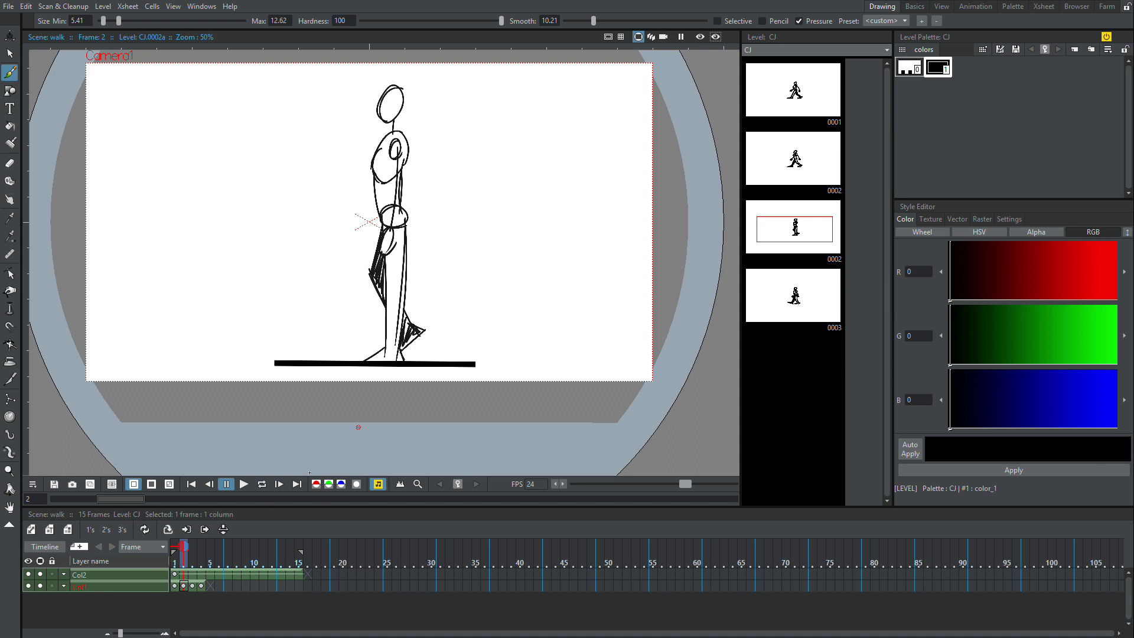
Draw the head, neck, torso, waist and hip oval on frame 5 over the onion-skinned pose, plus the shoulder circle and straight hanging arm
click(210, 586)
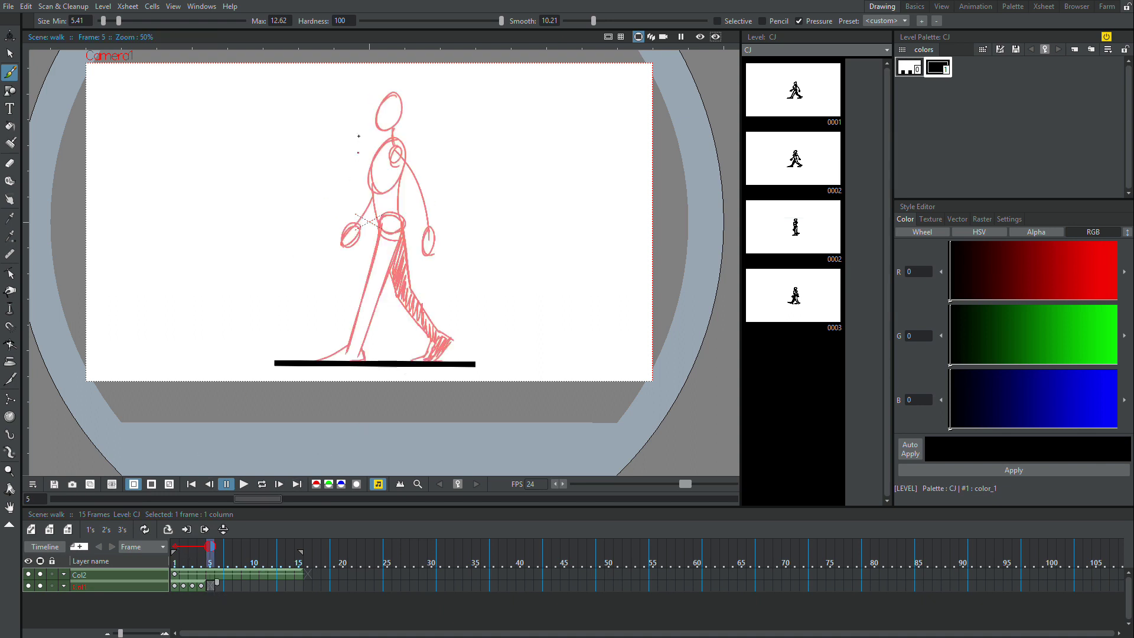
drag(392, 95, 386, 131)
key(ctrl+z)
mouse_move(389, 90)
mouse_down()
mouse_move(394, 121)
mouse_move(380, 100)
mouse_move(395, 93)
mouse_move(376, 120)
mouse_move(401, 118)
mouse_move(398, 97)
mouse_move(376, 132)
mouse_move(400, 136)
mouse_move(388, 185)
mouse_move(401, 139)
mouse_move(406, 151)
mouse_move(370, 168)
mouse_move(401, 214)
mouse_move(378, 221)
mouse_up()
key(ctrl+z)
key(ctrl+z)
key(ctrl+z)
drag(402, 181, 399, 218)
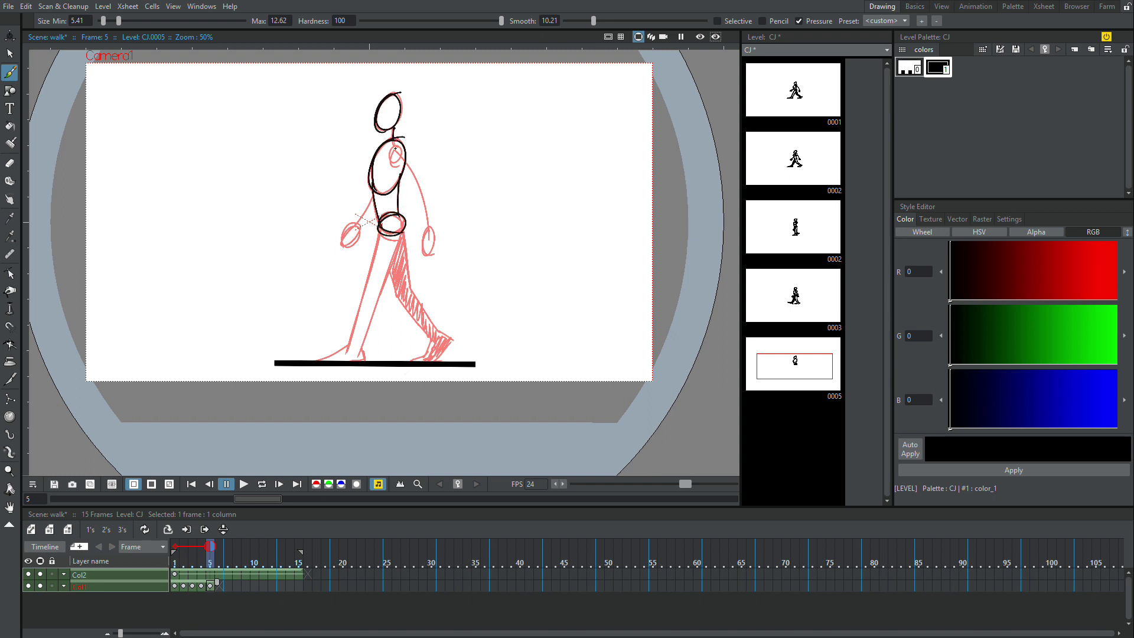
mouse_move(394, 149)
mouse_down()
mouse_move(391, 254)
mouse_move(384, 239)
mouse_up()
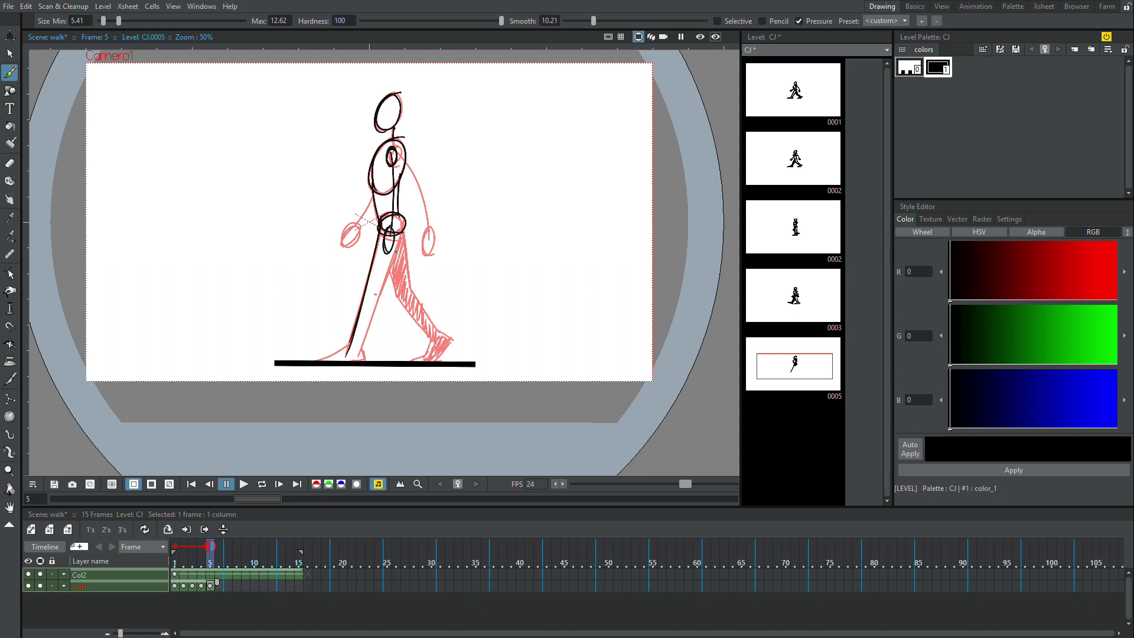
Draw the straight supporting leg of the frame 5 passing pose with a flat foot just below the ground line
drag(383, 236, 387, 365)
drag(402, 218, 392, 361)
key(ctrl+z)
key(ctrl+z)
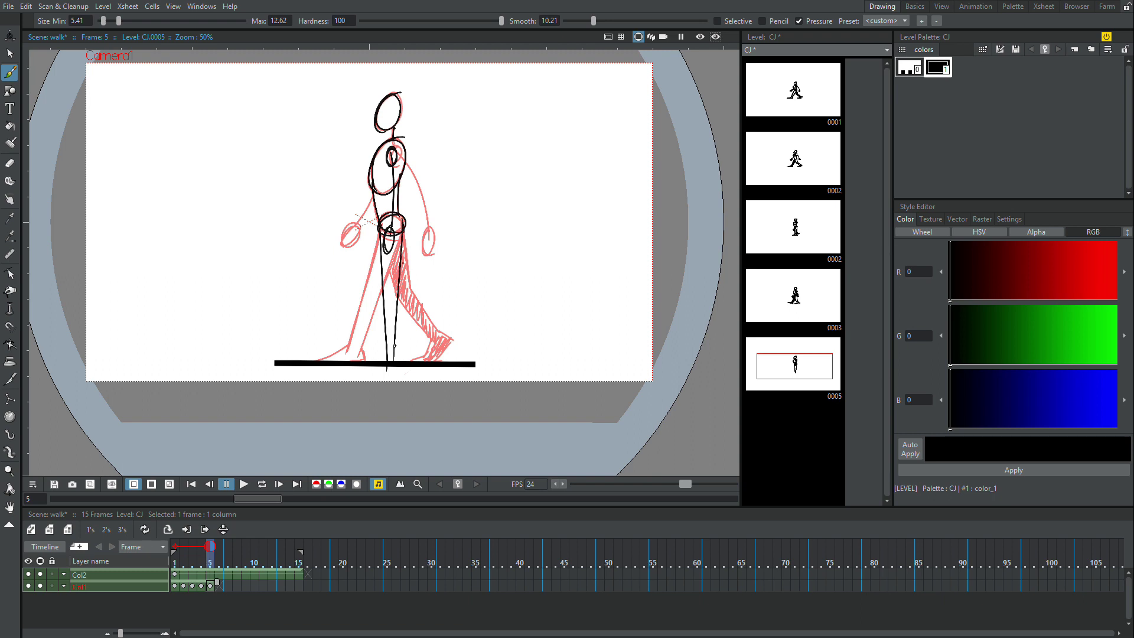
mouse_move(404, 217)
mouse_down()
mouse_move(396, 362)
mouse_move(362, 373)
mouse_move(407, 372)
mouse_move(356, 374)
mouse_move(405, 374)
mouse_up()
key(ctrl+z)
key(ctrl+z)
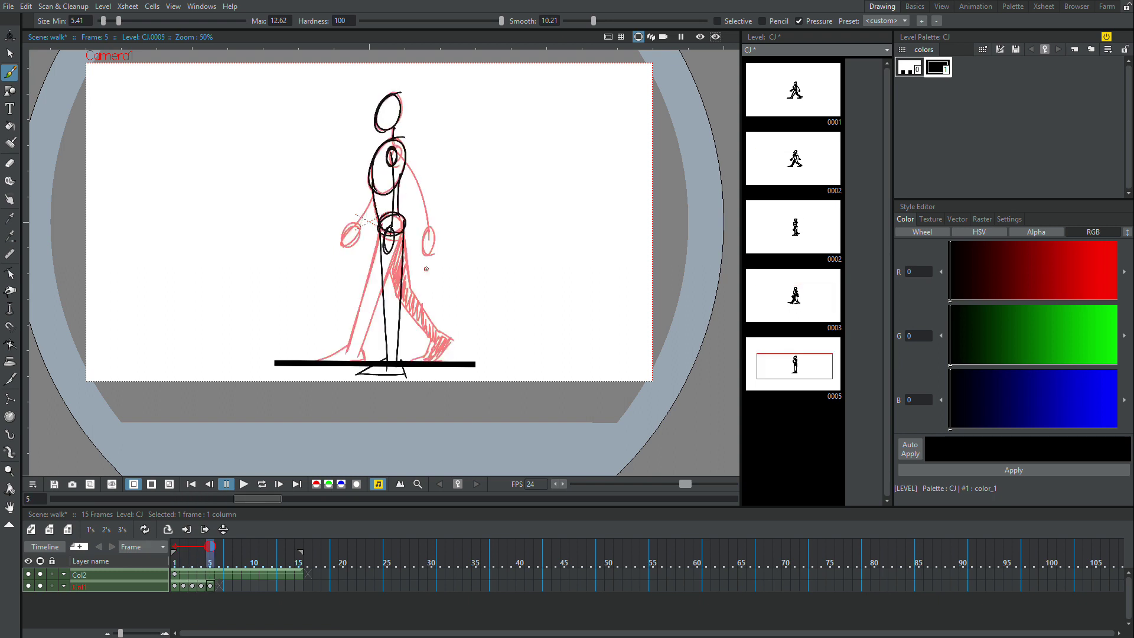
Draw the forward knee, thigh and shin lines of the bent swinging leg on frame 5 and erase the supporting-leg lines crossing it
drag(381, 228, 362, 307)
key(ctrl+z)
mouse_move(380, 229)
mouse_down()
mouse_move(364, 284)
mouse_move(366, 273)
mouse_move(370, 301)
mouse_move(407, 345)
mouse_up()
drag(361, 295, 407, 348)
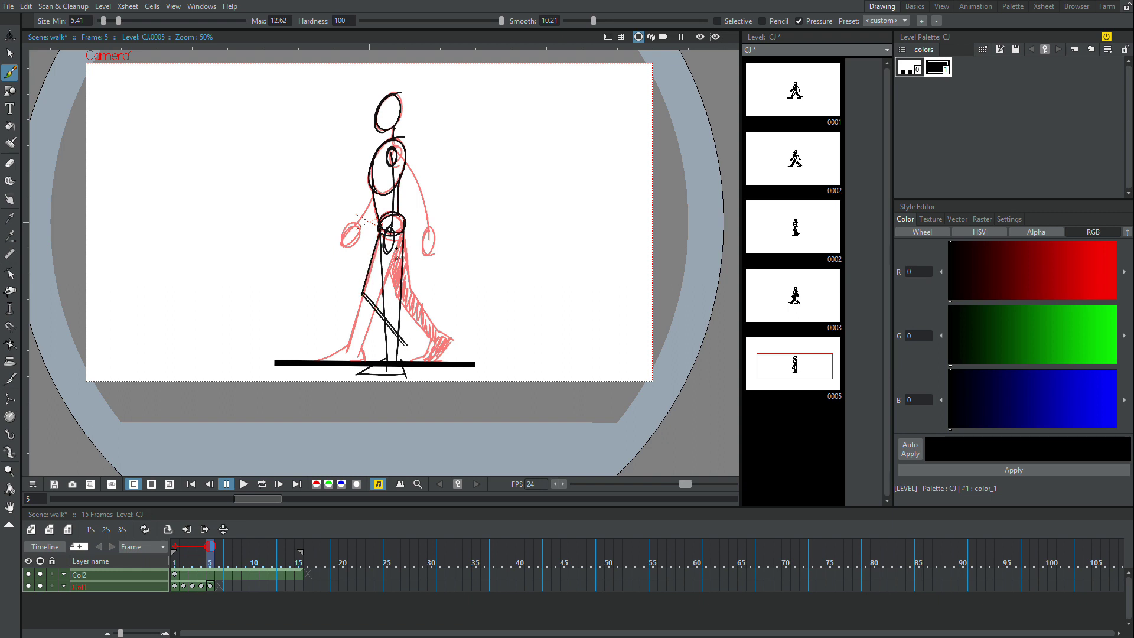
key(a)
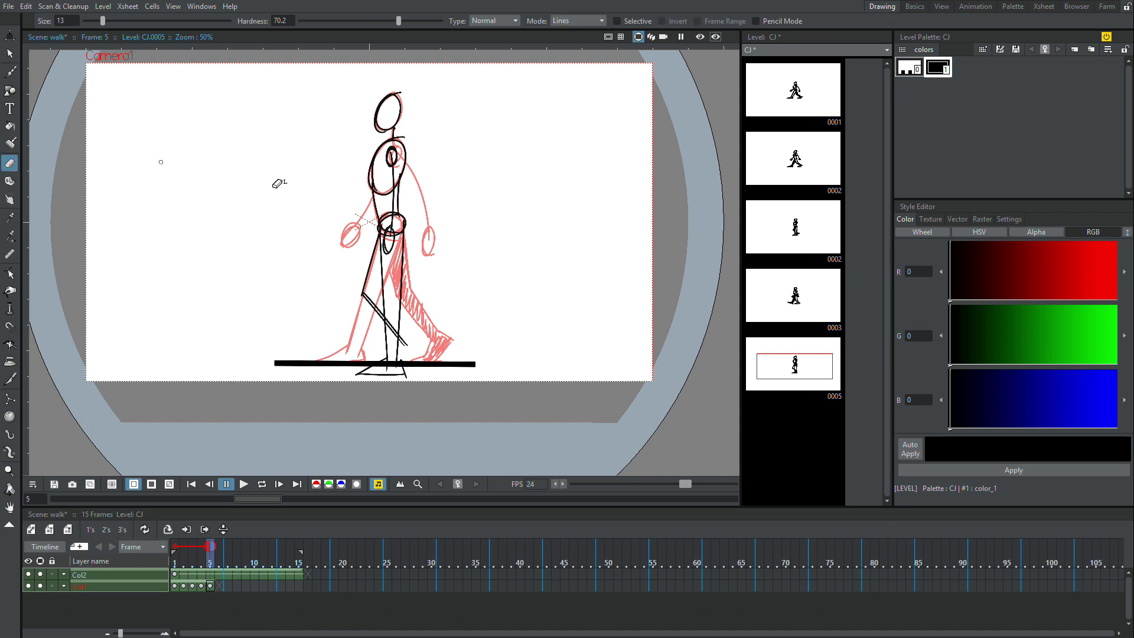
drag(380, 262, 383, 252)
drag(399, 336, 402, 302)
Complete the bent swinging leg on frame 5 with its rear thigh and calf lines and its raised foot
click(9, 71)
mouse_move(402, 234)
mouse_down()
mouse_move(382, 305)
mouse_move(381, 292)
mouse_up()
key(ctrl+z)
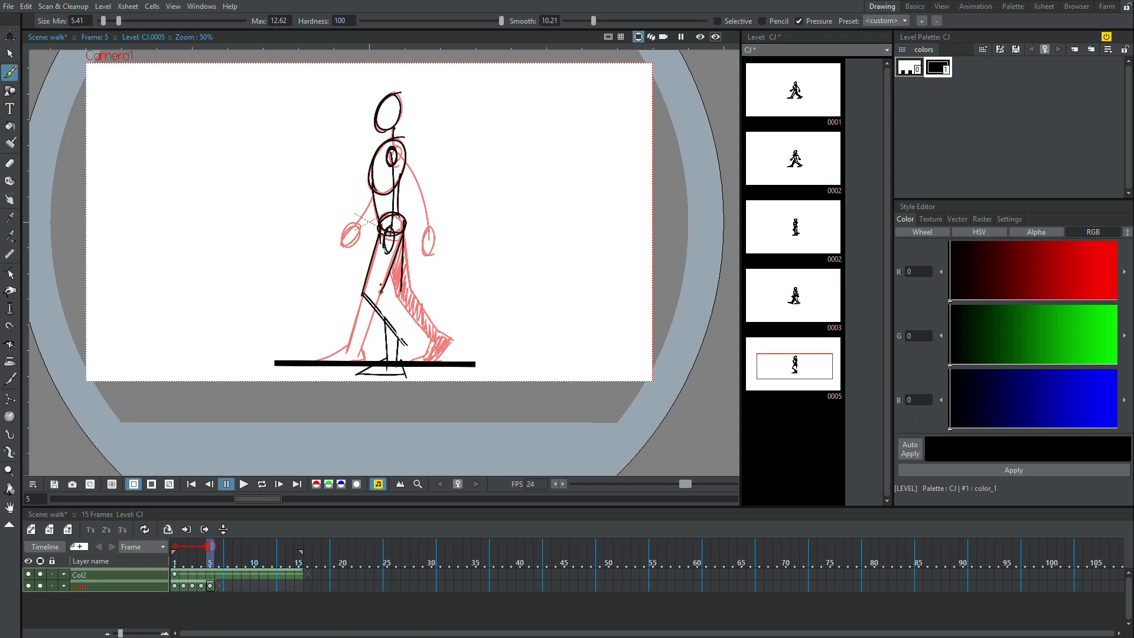
drag(404, 231, 382, 293)
mouse_move(384, 288)
mouse_down()
mouse_move(409, 337)
mouse_move(401, 333)
mouse_move(390, 364)
mouse_move(421, 334)
mouse_move(387, 378)
mouse_up()
key(ctrl+z)
key(ctrl+z)
mouse_move(387, 378)
mouse_down()
mouse_move(423, 341)
mouse_move(410, 330)
mouse_up()
Shade the supporting leg and foot of the frame 5 pose in black behind the swinging leg
drag(402, 241, 404, 315)
key(ctrl+z)
mouse_move(402, 262)
mouse_down()
mouse_move(399, 313)
mouse_move(403, 244)
mouse_move(395, 300)
mouse_move(401, 248)
mouse_move(385, 289)
mouse_move(397, 306)
mouse_move(385, 368)
mouse_up()
drag(383, 367, 372, 371)
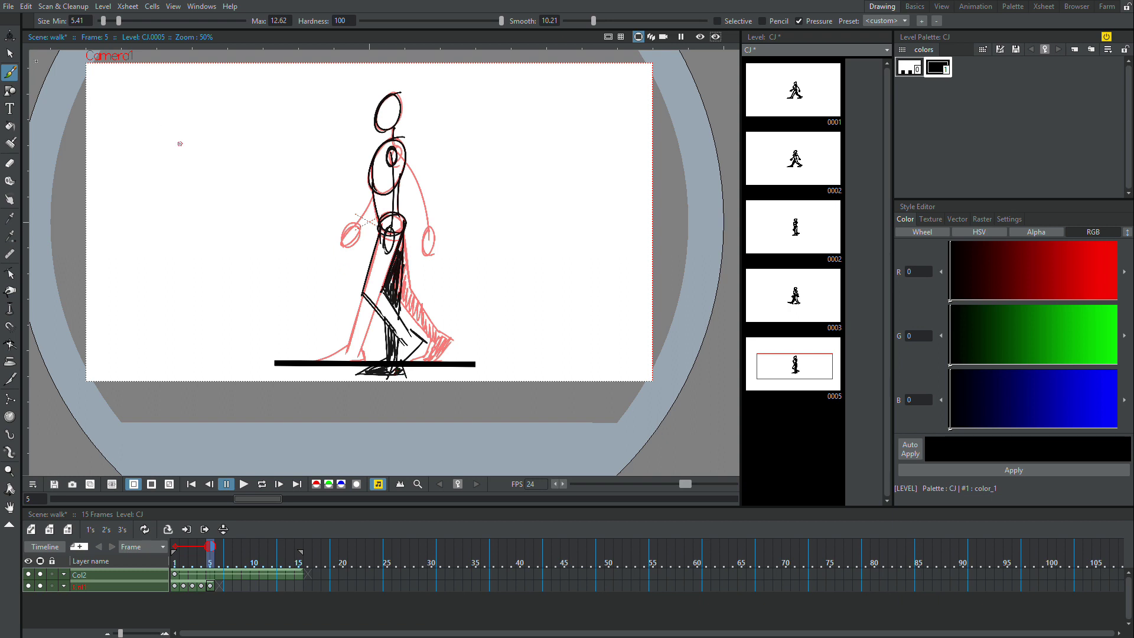
Move the whole frame 5 figure 27 px right and 85.5 px up so its supporting foot rests on the ground line
click(10, 53)
mouse_move(384, 76)
mouse_down()
mouse_move(284, 147)
mouse_move(471, 309)
mouse_move(481, 334)
mouse_up()
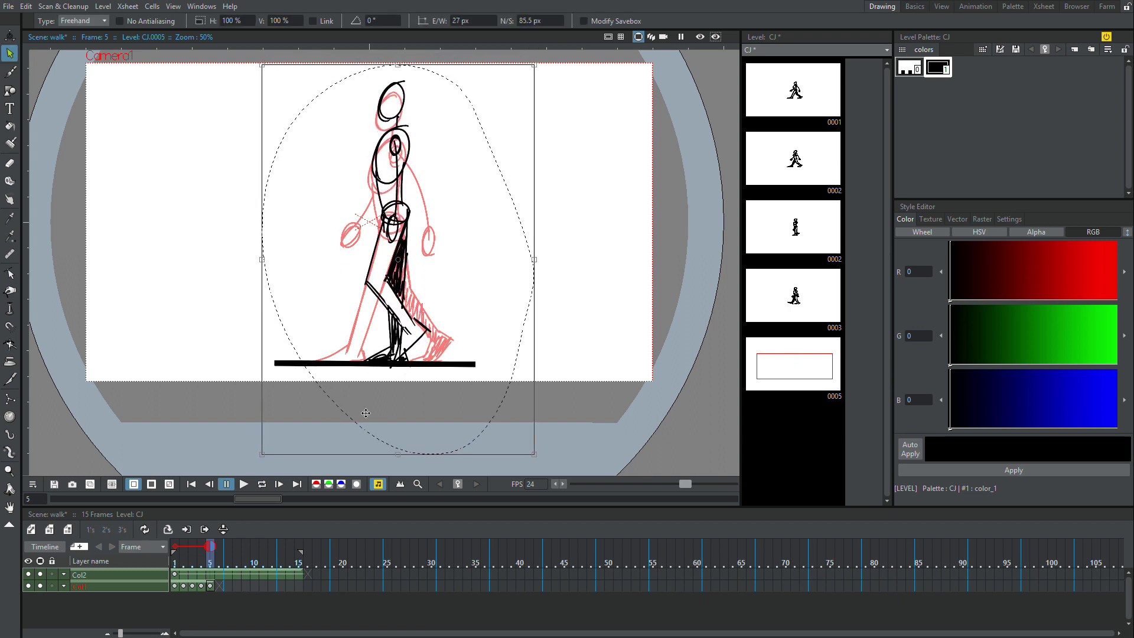
click(176, 586)
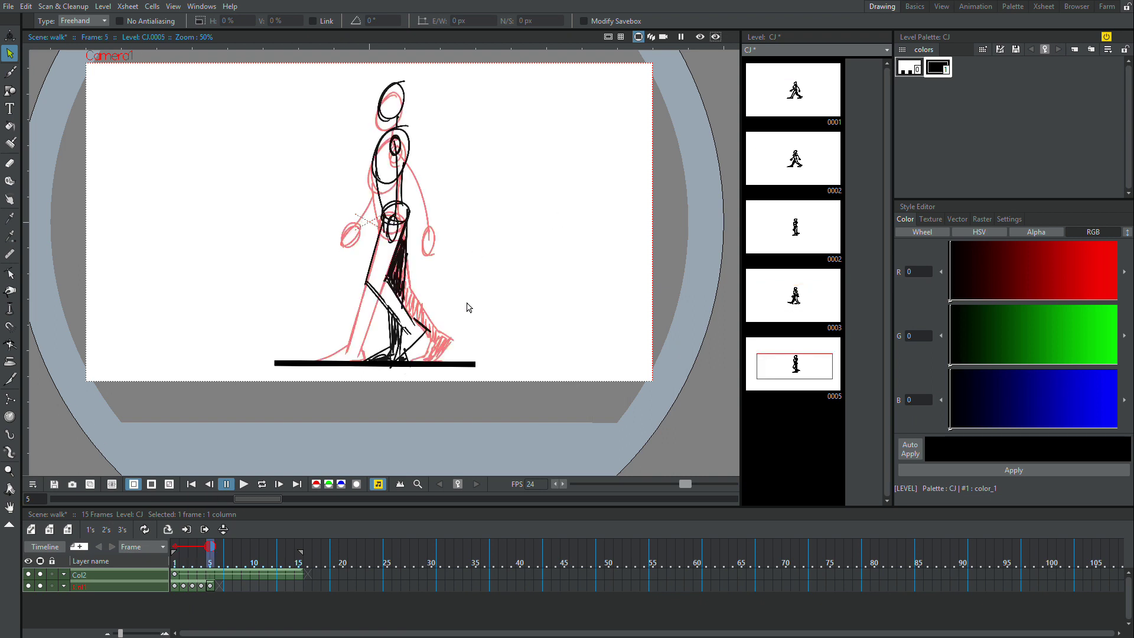
drag(463, 304, 469, 302)
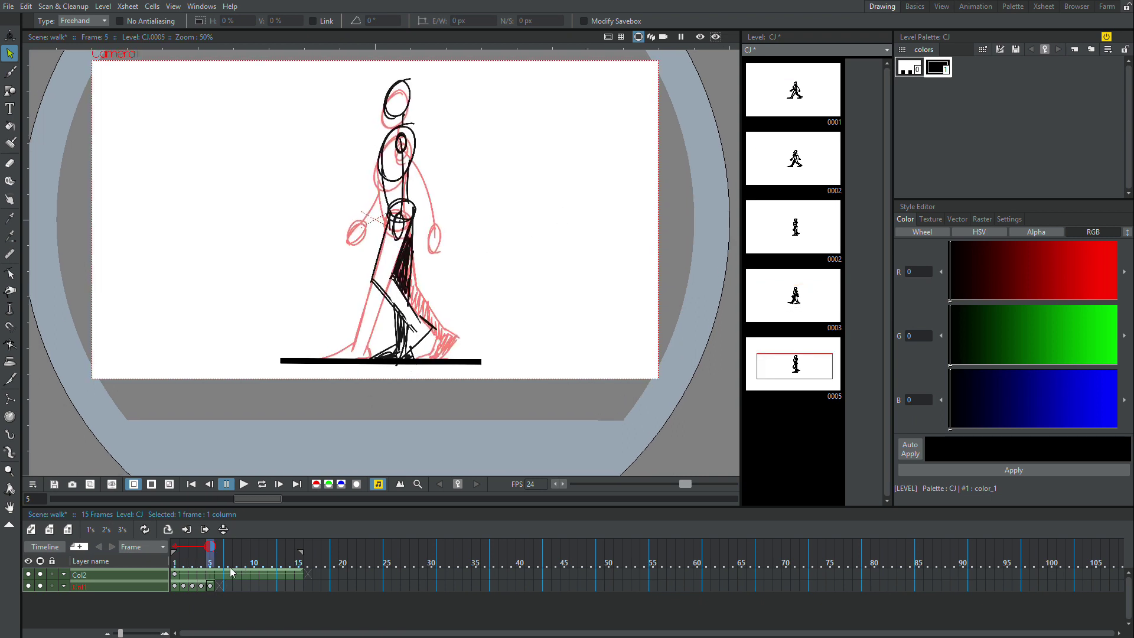
Select the empty frame 6 cell and set its onion skin to show only the frame 5 and frame 1 poses
click(217, 588)
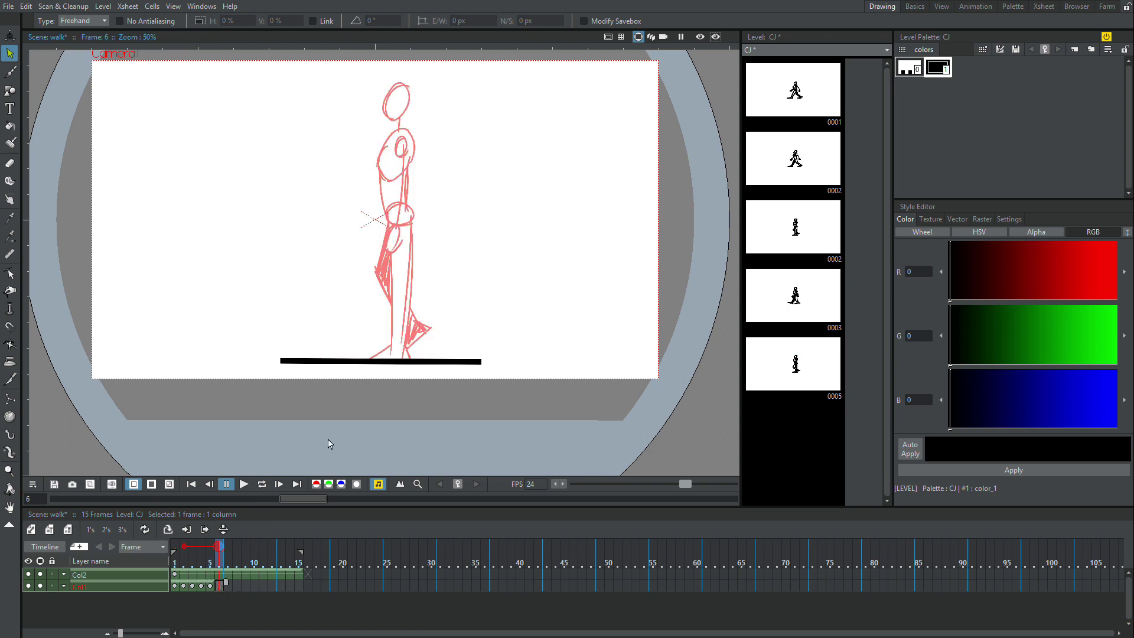
click(211, 548)
click(184, 547)
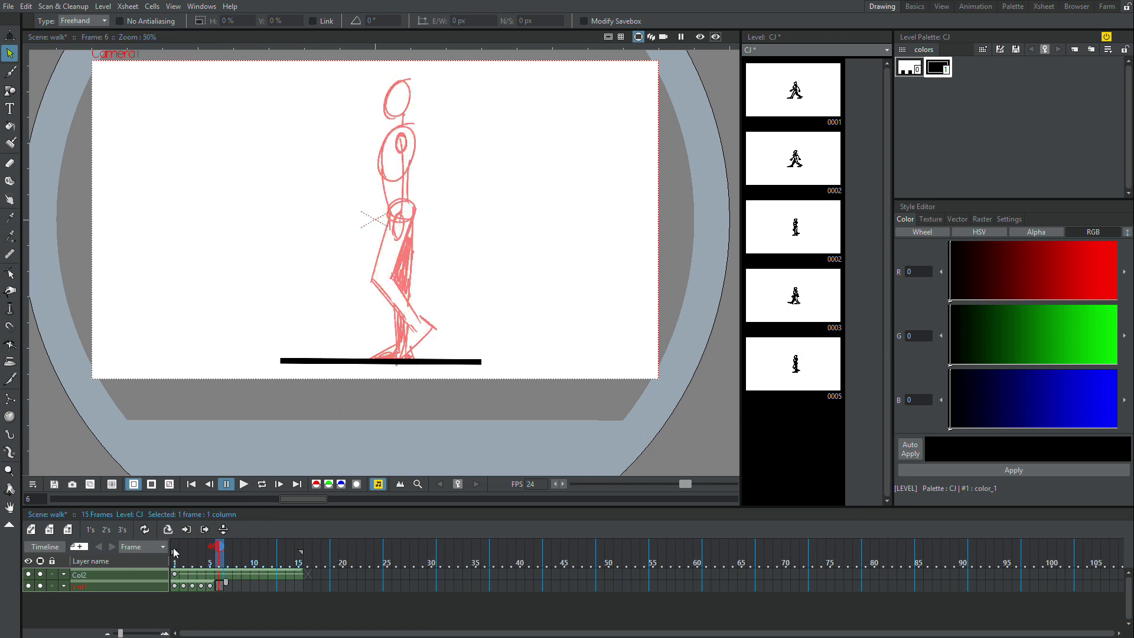
click(175, 547)
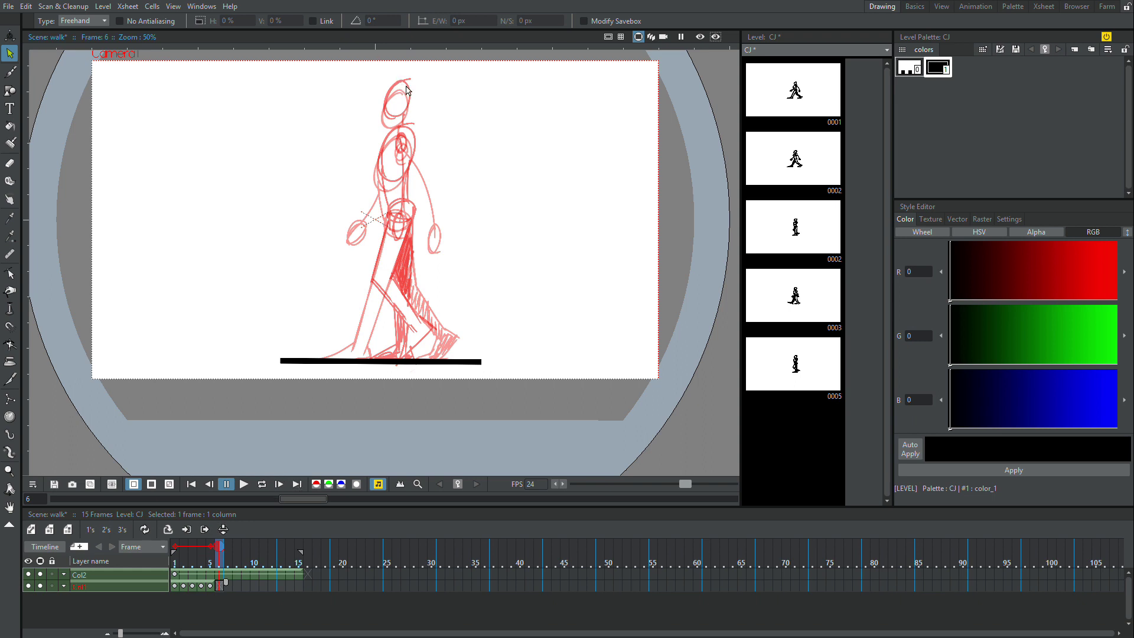
Draw the head on frame 6 and shift it 18 px left and 54 px down between the two onion-skinned heads
click(10, 73)
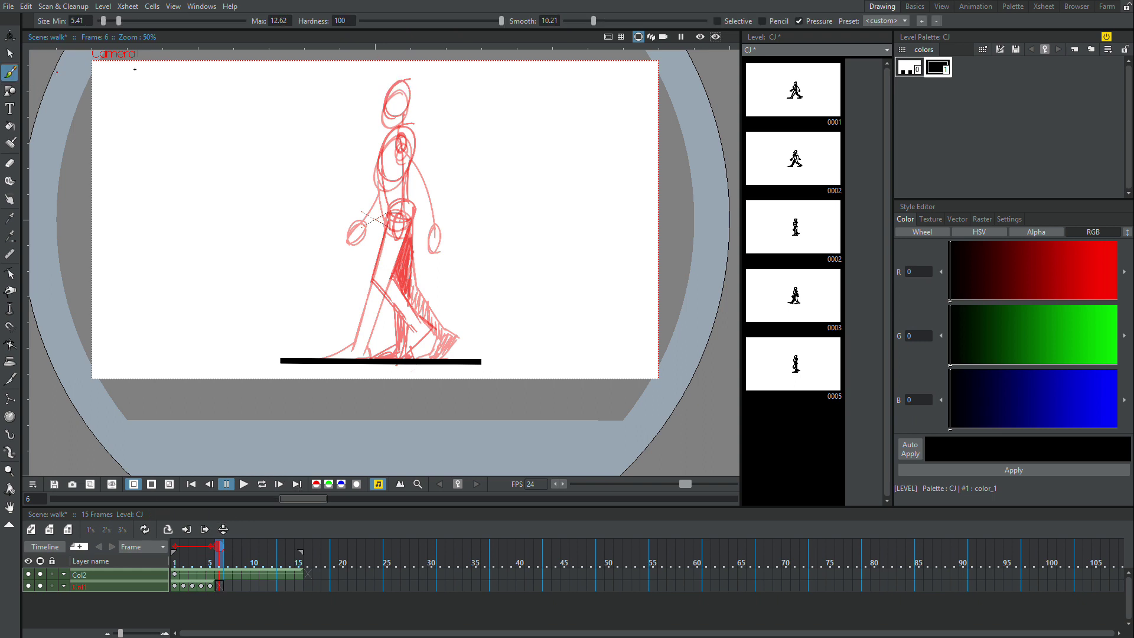
mouse_move(405, 88)
mouse_down()
mouse_move(383, 101)
mouse_move(406, 89)
mouse_move(386, 118)
mouse_move(403, 95)
mouse_move(402, 113)
mouse_move(408, 79)
mouse_move(390, 120)
mouse_move(383, 178)
mouse_up()
key(ctrl+z)
key(ctrl+z)
click(10, 54)
scroll(236, 130, down, 1)
Draw the torso oval on frame 6 and shift it about 22.5 px left and 54 px down between the onion-skinned torsos
click(10, 72)
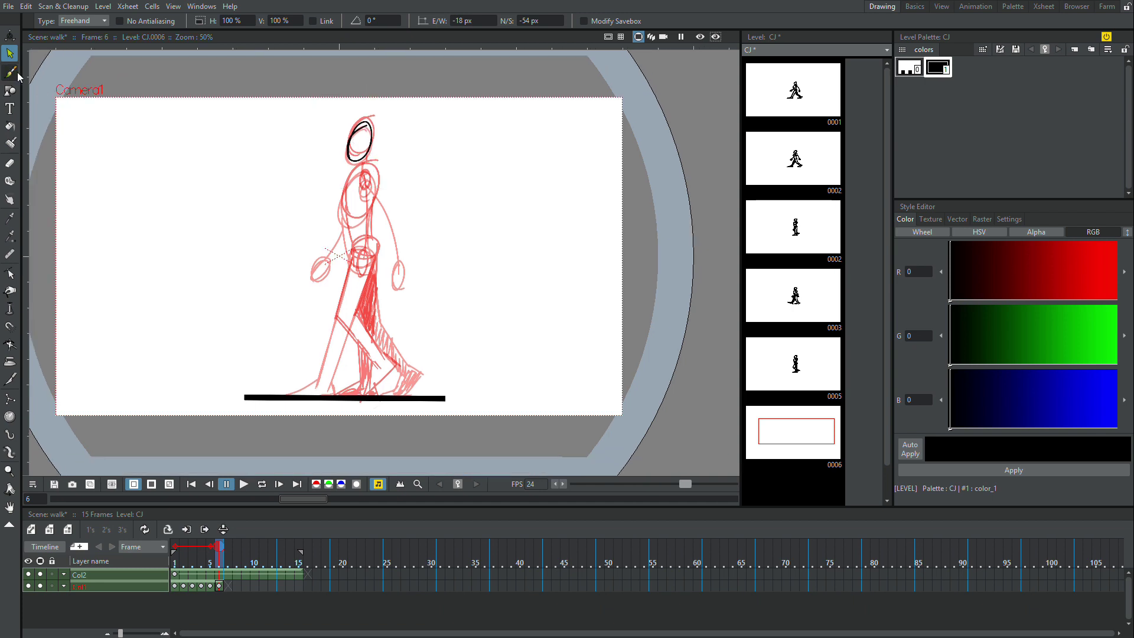
mouse_move(340, 213)
mouse_down()
mouse_move(365, 168)
mouse_move(352, 220)
mouse_move(371, 172)
mouse_move(340, 213)
mouse_move(374, 176)
mouse_move(343, 204)
mouse_move(375, 162)
mouse_move(350, 172)
mouse_move(366, 214)
mouse_up()
key(ctrl+z)
key(ctrl+z)
click(10, 53)
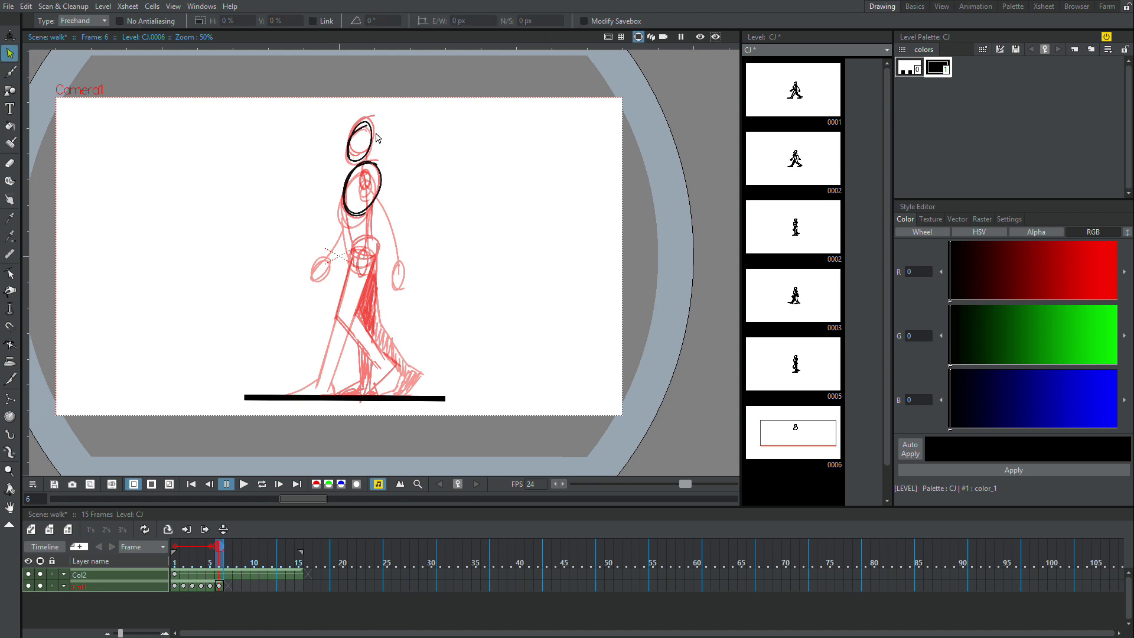
click(370, 165)
drag(384, 199, 382, 200)
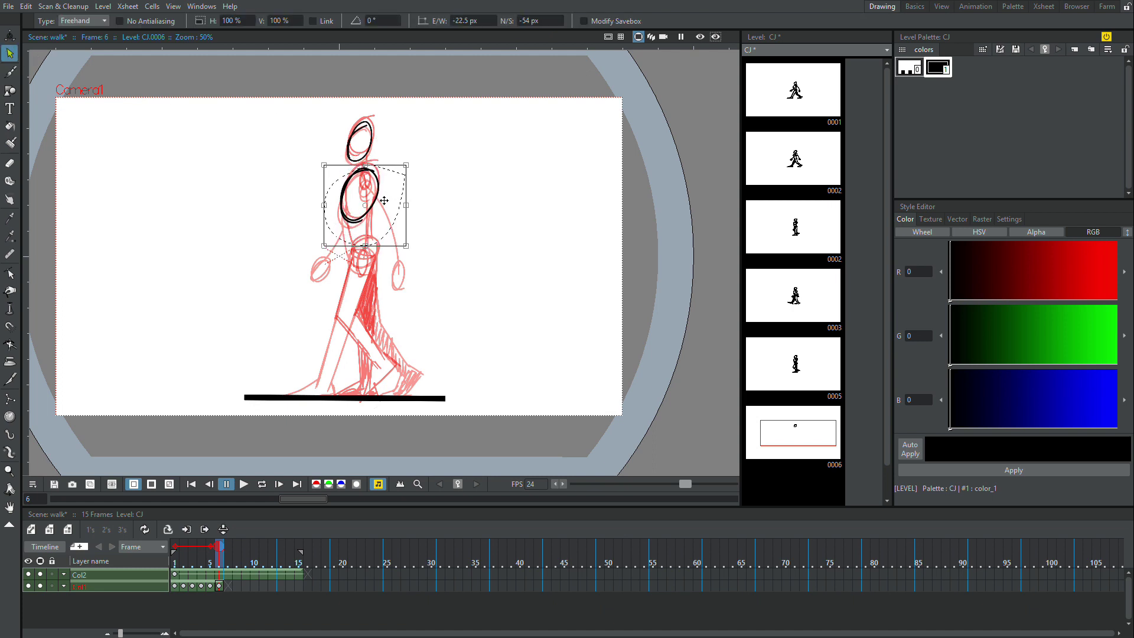
Draw the shoulder circle, front arm and hand on frame 6 with the brush, between the onion-skinned arms
click(9, 72)
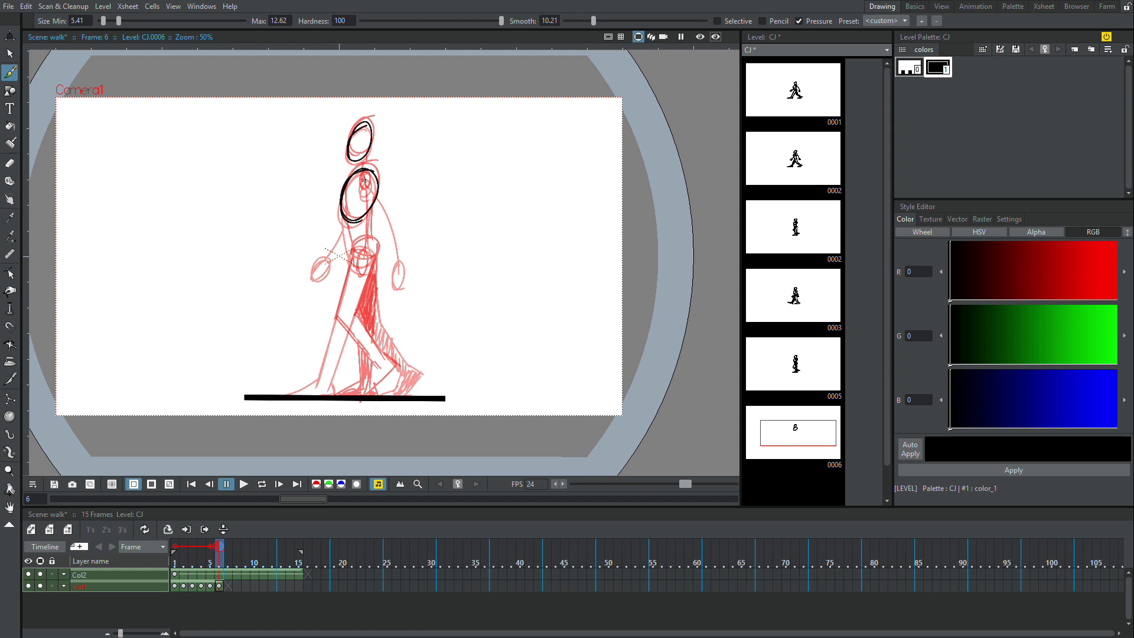
key(ctrl+z)
drag(363, 184, 338, 276)
key(ctrl+z)
key(ctrl+z)
drag(364, 186, 385, 268)
key(ctrl+z)
drag(364, 184, 382, 273)
key(ctrl+z)
drag(365, 182, 387, 279)
key(ctrl+z)
Draw the other arm's hand and the hip oval on frame 6 between the onion-skinned poses
drag(349, 220, 338, 278)
key(ctrl+z)
key(ctrl+z)
mouse_move(369, 243)
mouse_down()
mouse_move(348, 251)
mouse_move(374, 258)
mouse_up()
key(ctrl+z)
Draw the two waist lines joining the torso to the hip oval on frame 6
drag(340, 212, 353, 260)
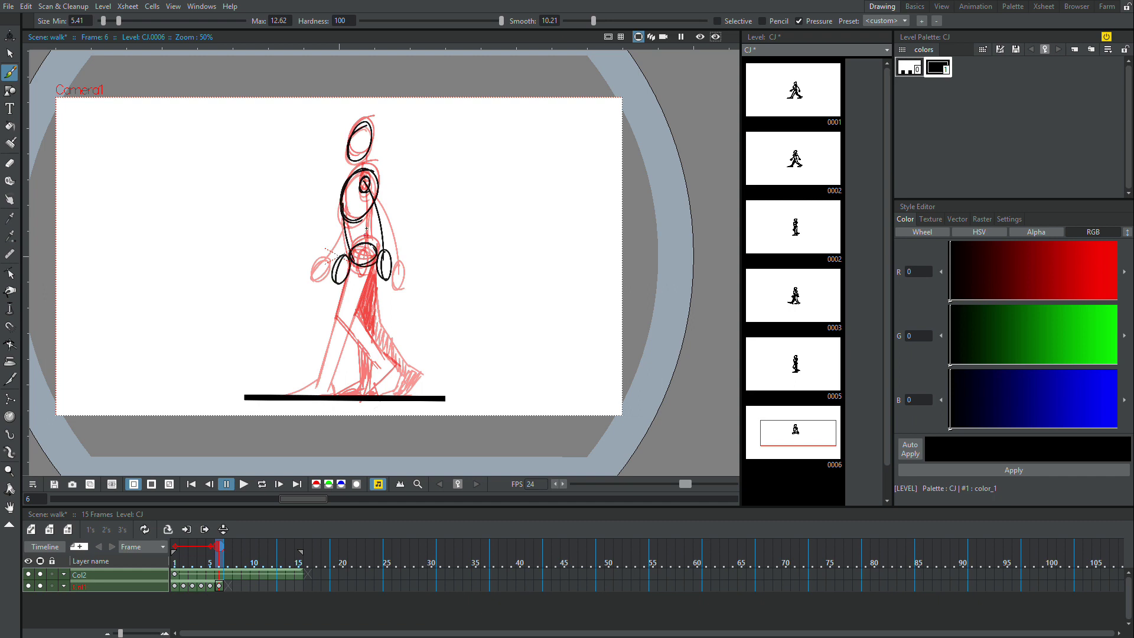
drag(368, 208, 376, 248)
key(ctrl+z)
key(ctrl+z)
drag(372, 203, 378, 251)
drag(364, 166, 376, 148)
Draw the straight leading leg on frame 6 as two slanted lines from the hip to the ankle
mouse_move(380, 258)
mouse_down()
mouse_move(378, 223)
mouse_move(326, 319)
mouse_up()
key(ctrl+z)
drag(350, 209, 321, 324)
key(ctrl+z)
mouse_move(351, 204)
mouse_down()
mouse_move(321, 317)
mouse_move(327, 311)
mouse_up()
key(ctrl+z)
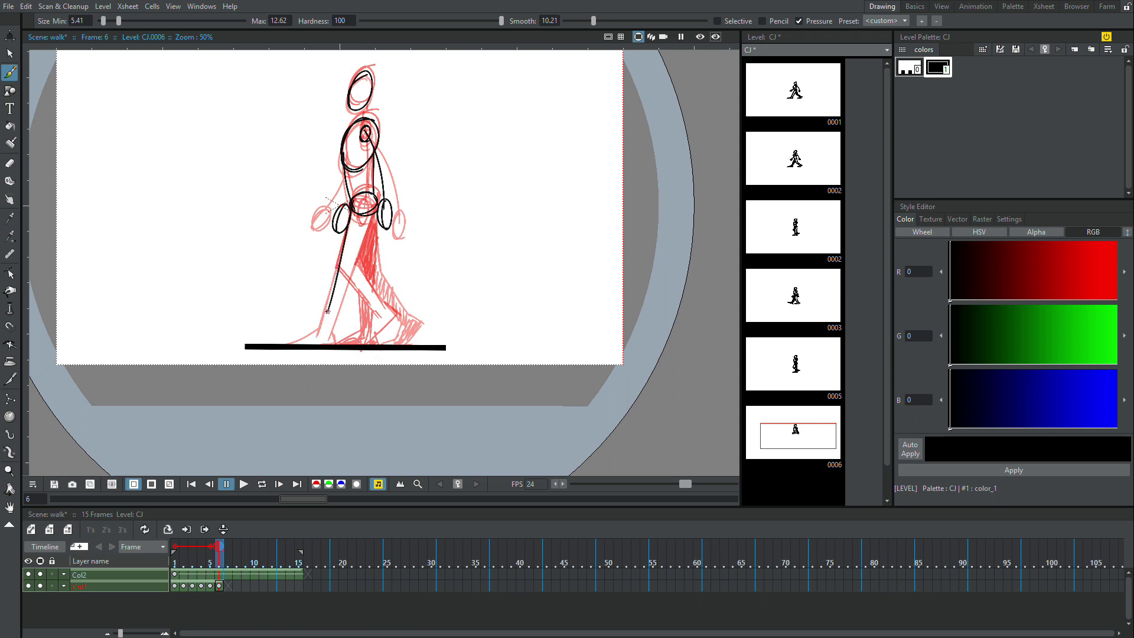
key(ctrl+z)
drag(350, 208, 320, 319)
drag(370, 220, 330, 335)
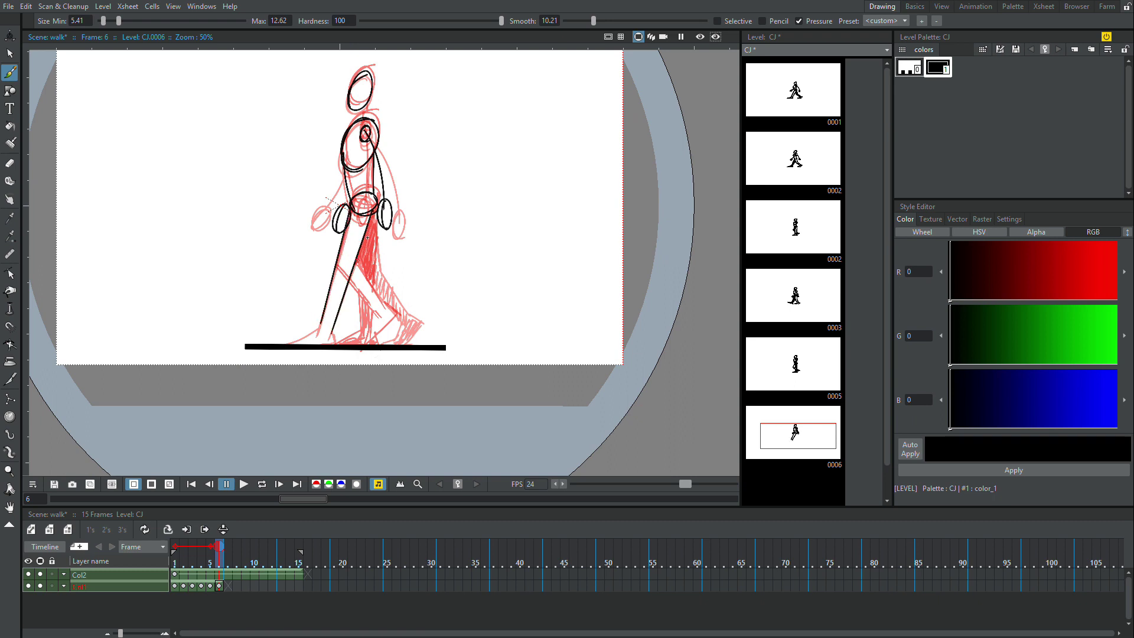
Draw the leading foot on frame 6 with its heel on the ground line and its toes raised
mouse_move(322, 325)
mouse_down()
mouse_move(286, 312)
mouse_move(336, 349)
mouse_move(279, 322)
mouse_move(317, 318)
mouse_move(281, 312)
mouse_move(330, 348)
mouse_up()
key(ctrl+z)
key(ctrl+z)
key(ctrl+z)
drag(284, 316, 337, 350)
Draw the bent trailing leg and foot on frame 6 and shade them with dense hatching
drag(329, 171, 308, 154)
drag(355, 197, 354, 270)
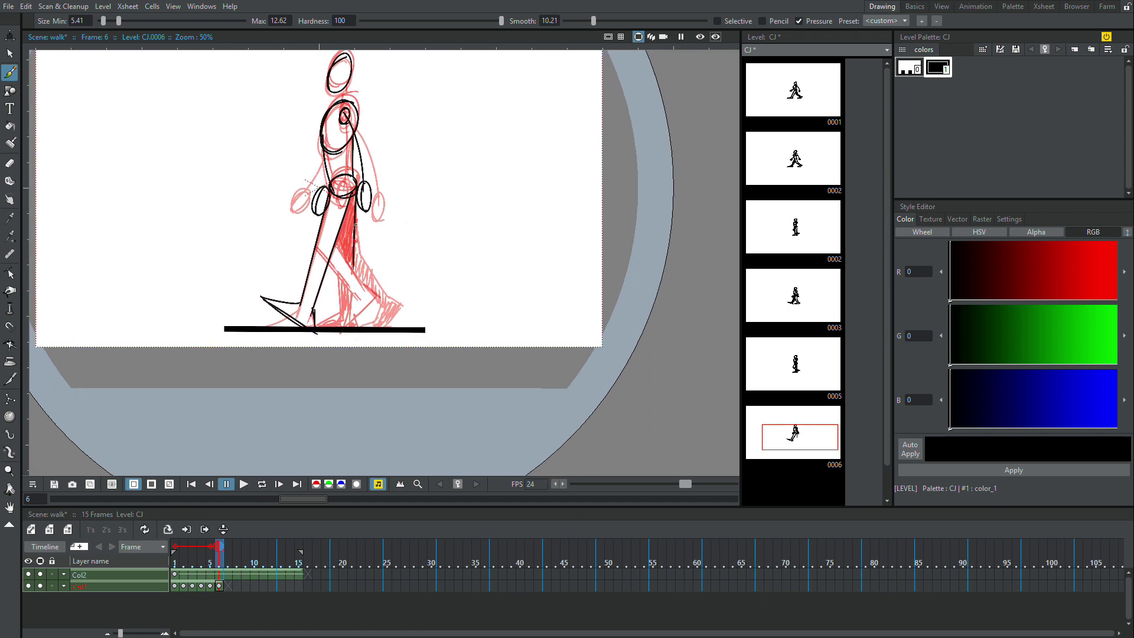
key(ctrl+z)
mouse_move(356, 196)
mouse_down()
mouse_move(344, 260)
mouse_move(354, 251)
mouse_move(381, 308)
mouse_up()
mouse_move(332, 256)
mouse_down()
mouse_move(369, 318)
mouse_move(367, 308)
mouse_up()
key(ctrl+z)
key(ctrl+z)
drag(332, 256, 363, 308)
drag(384, 309, 385, 309)
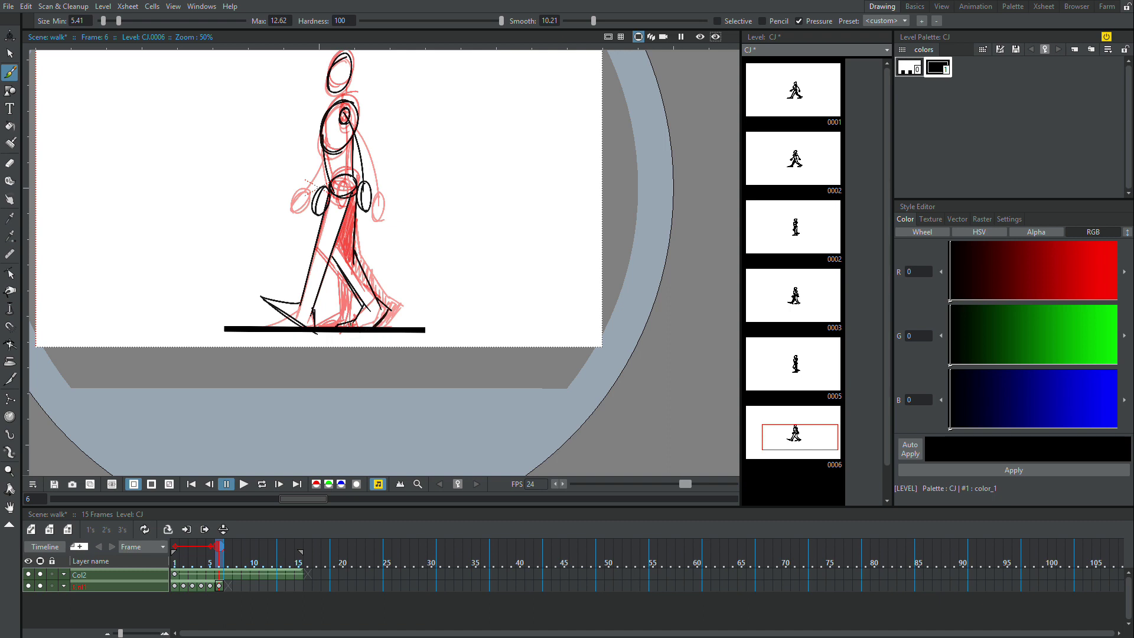
mouse_move(343, 215)
mouse_down()
mouse_move(345, 275)
mouse_move(371, 306)
mouse_move(355, 260)
mouse_move(357, 295)
mouse_move(378, 322)
mouse_move(381, 310)
mouse_move(363, 311)
mouse_up()
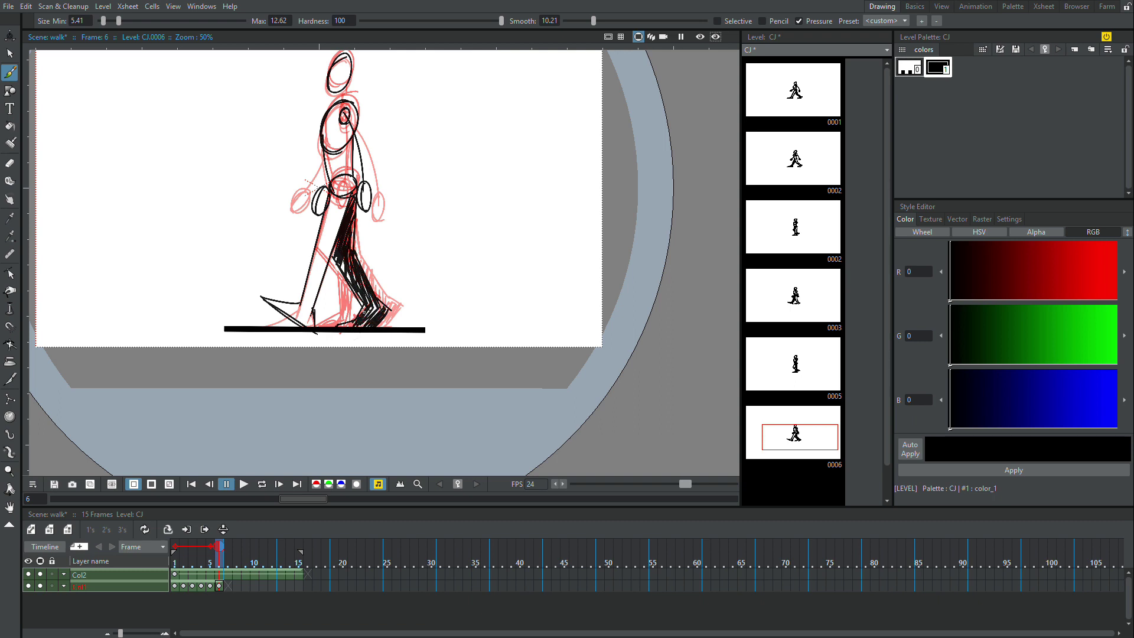
Flip back and forth through the drawn frames to check the walk's motion into frame 6
key(Left)
key(Left)
key(Left)
key(Left)
key(Left)
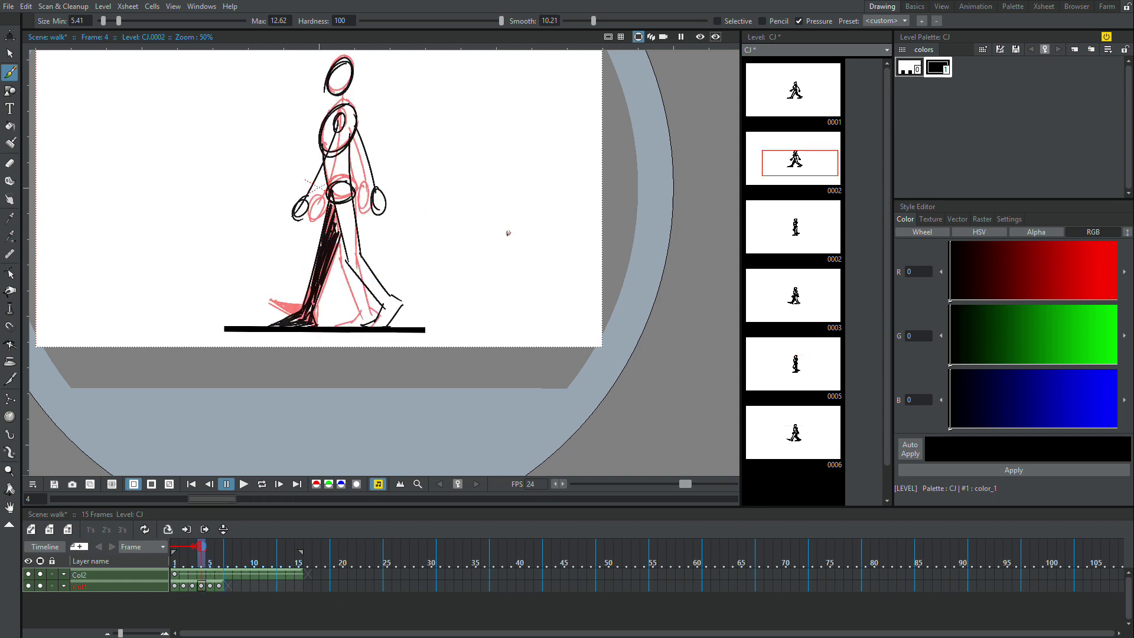
key(Right)
key(Right)
key(Right)
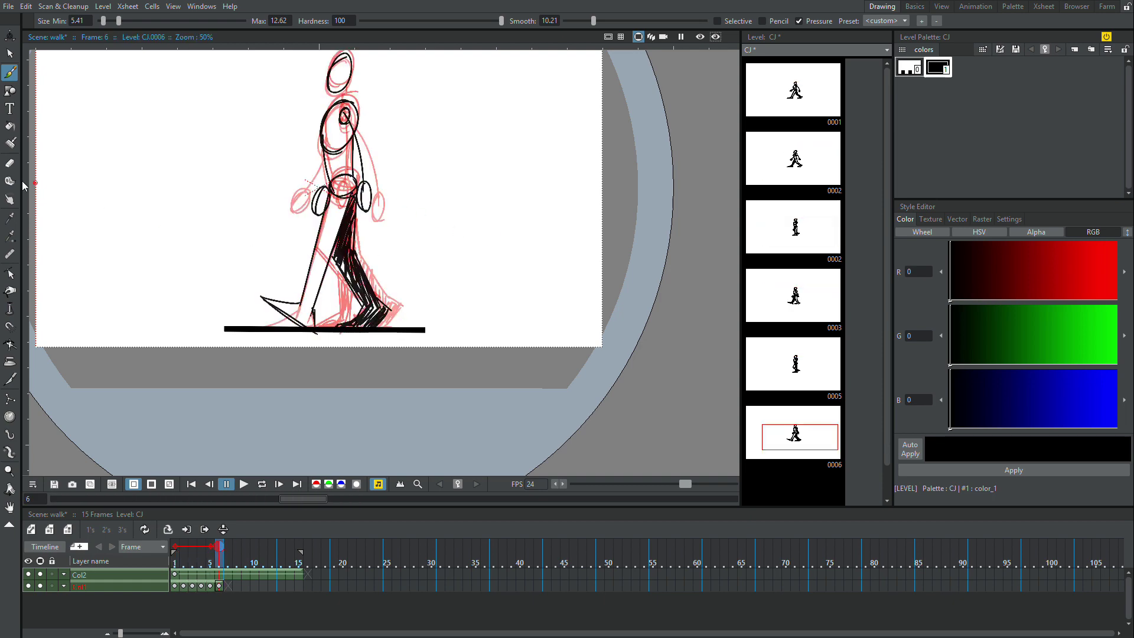
Reframe the six walk drawings on 4's and extend the ground line layer to frame 24
click(175, 587)
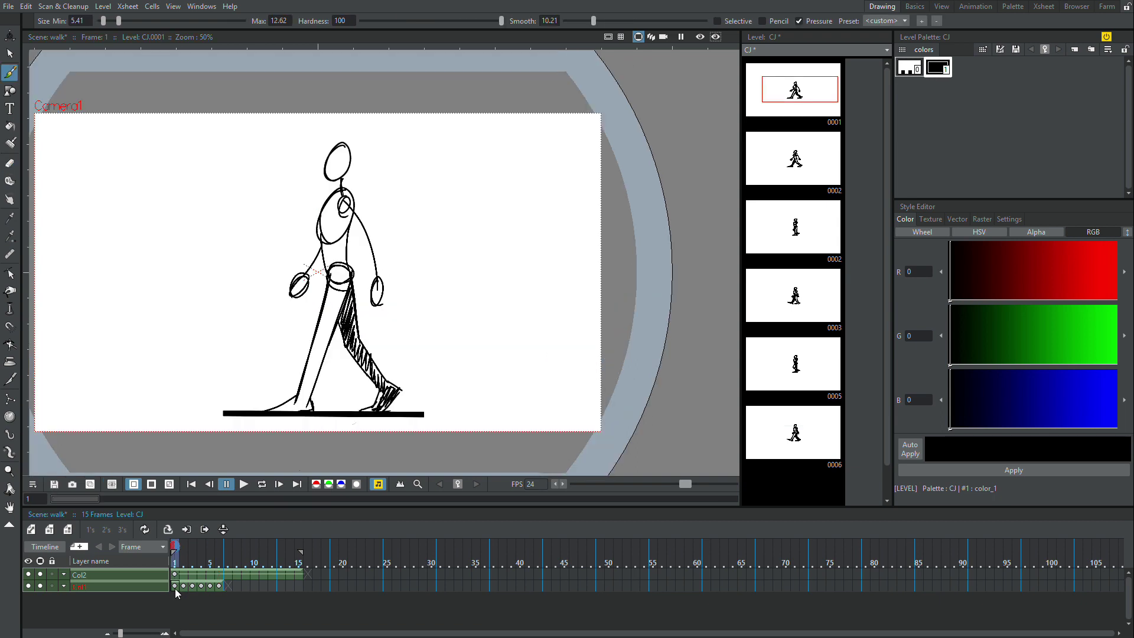
right_click(224, 584)
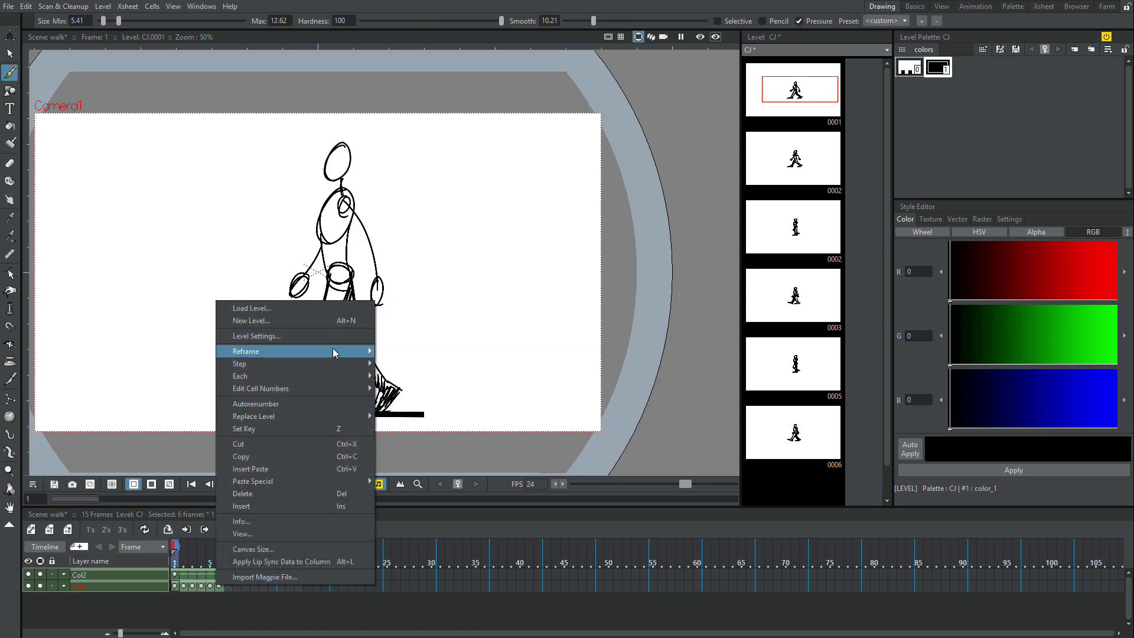
mouse_move(332, 351)
click(415, 390)
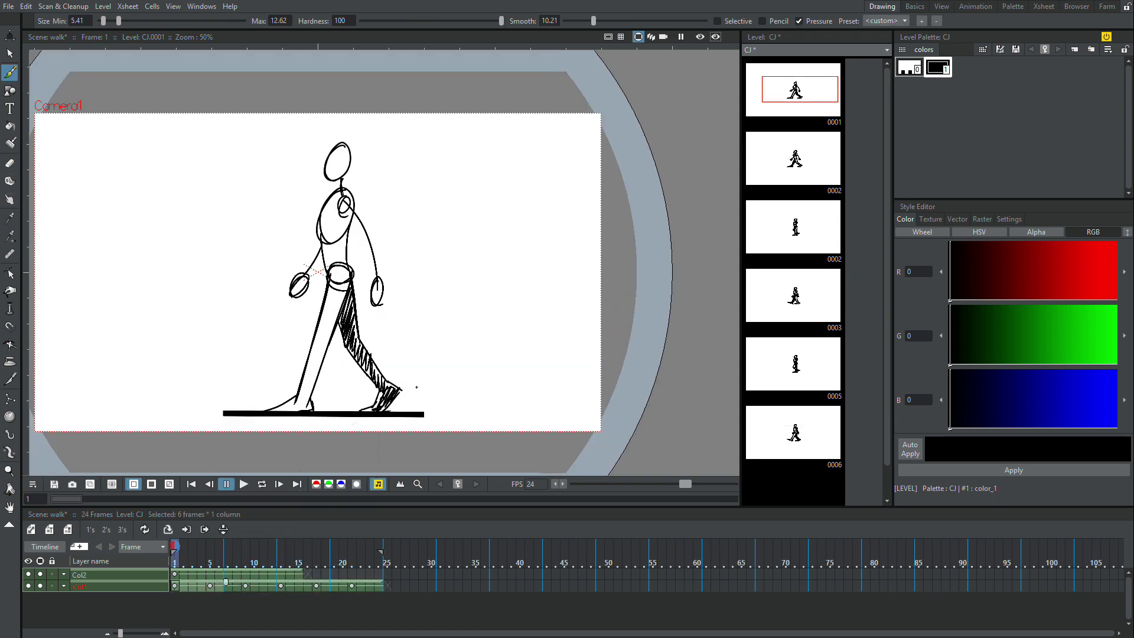
click(300, 573)
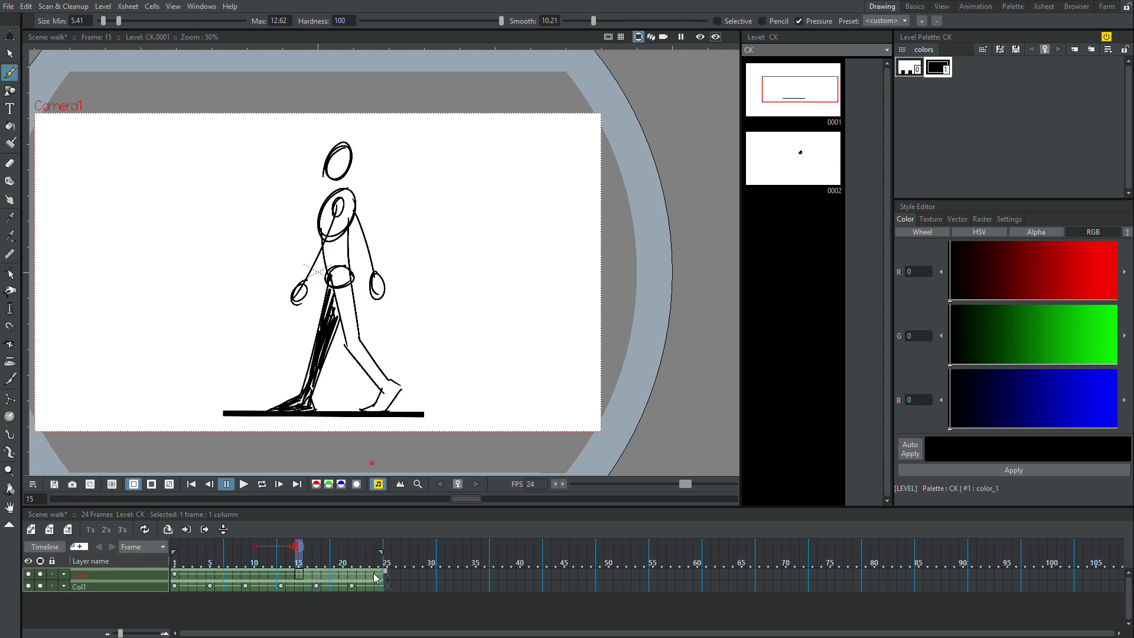
Play the 24-frame walk cycle in a loop to review its timing, and pause it
click(175, 576)
click(262, 485)
drag(542, 262, 631, 263)
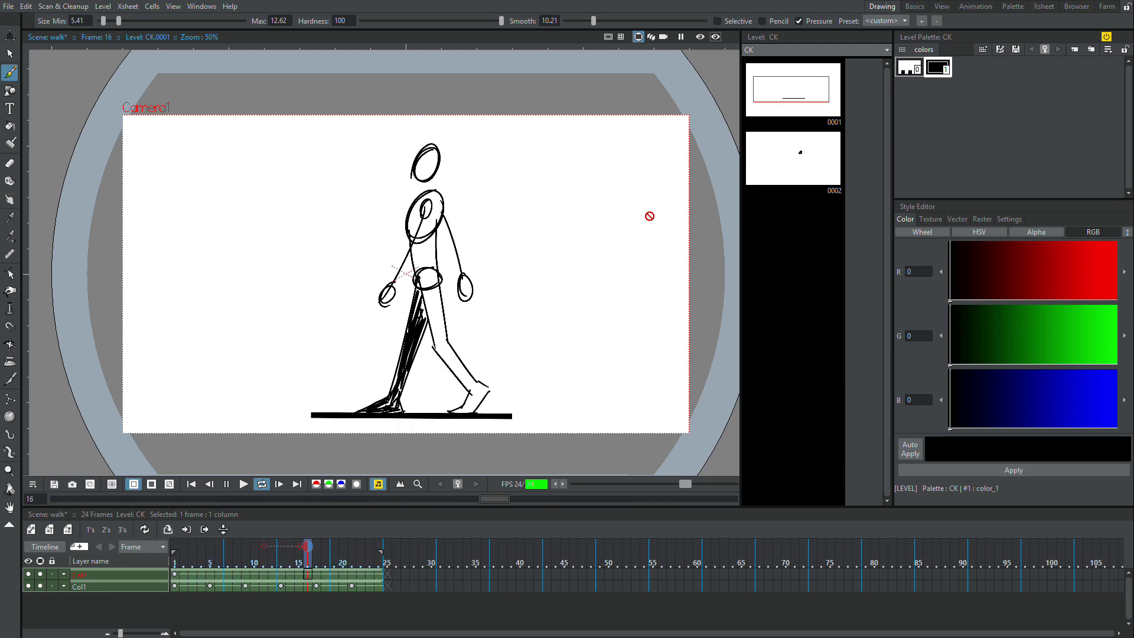
click(228, 486)
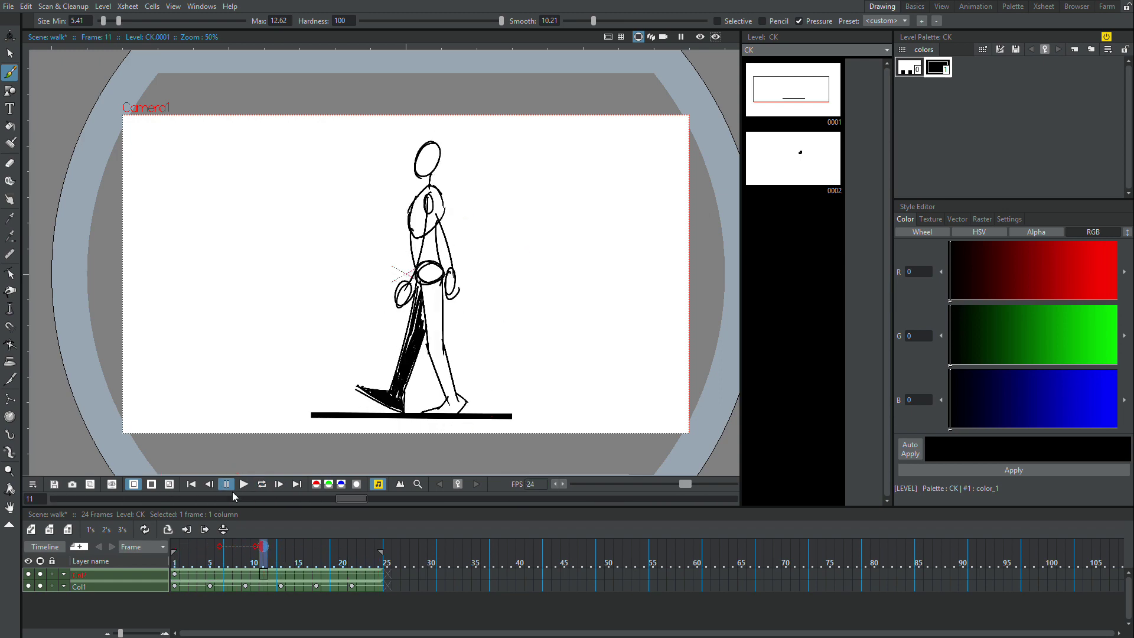
Set the output file format to avi and render the walk scene
click(8, 6)
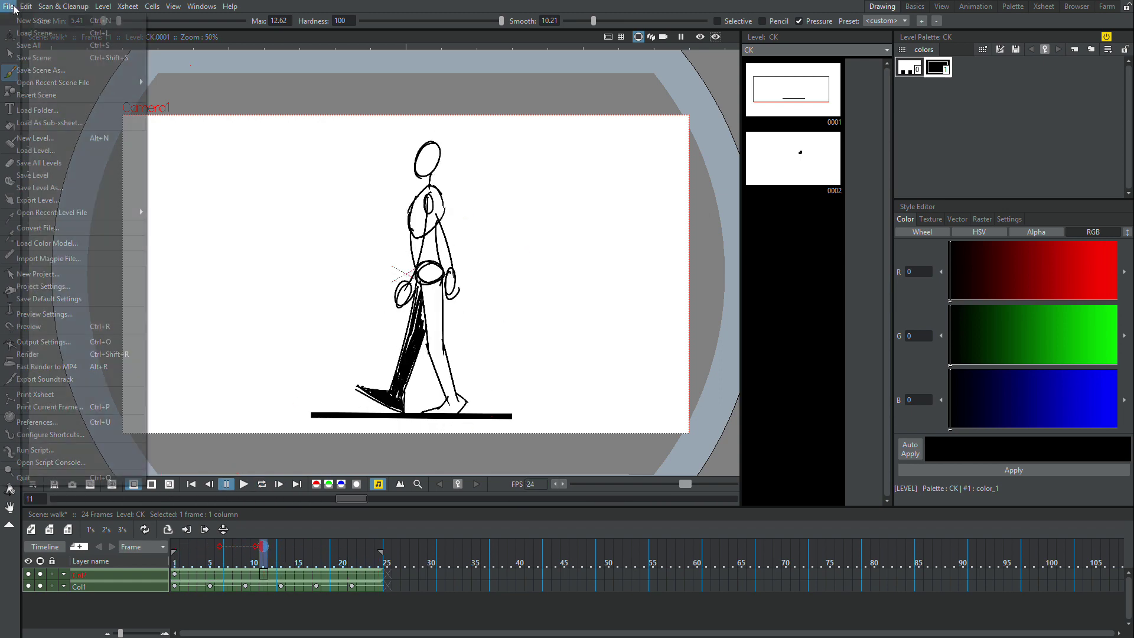
click(74, 344)
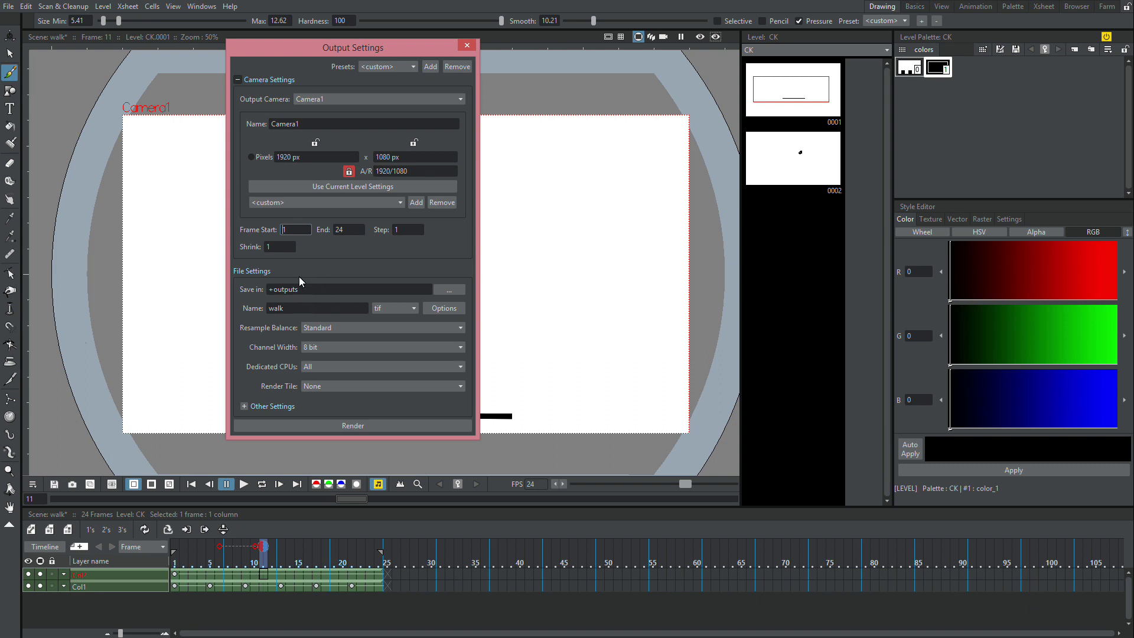
click(393, 309)
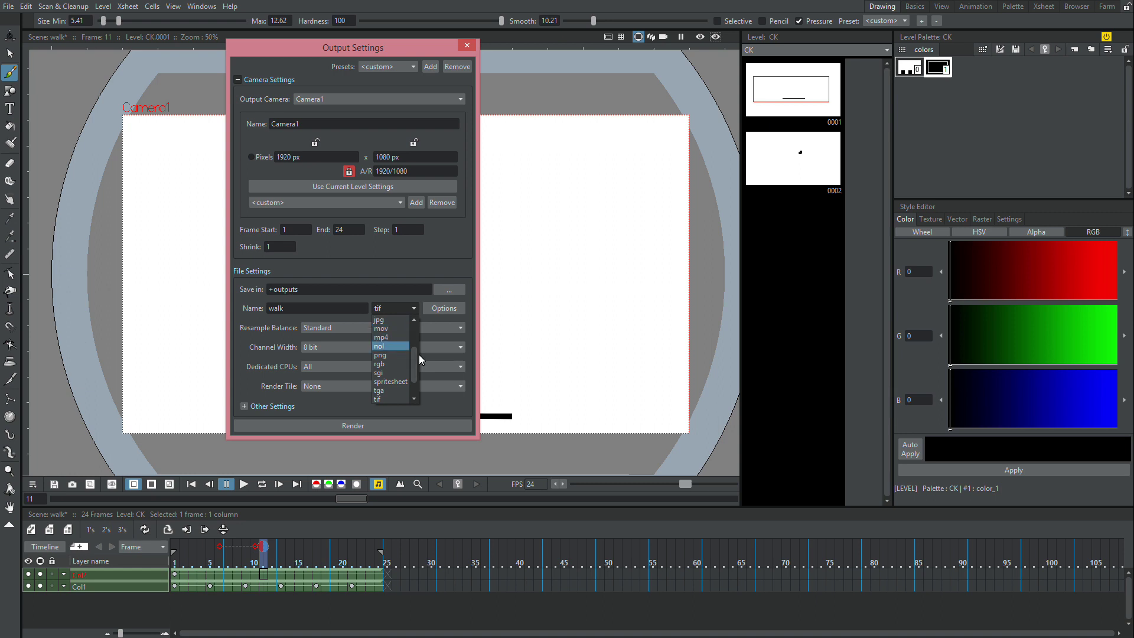
drag(417, 359, 417, 327)
click(398, 331)
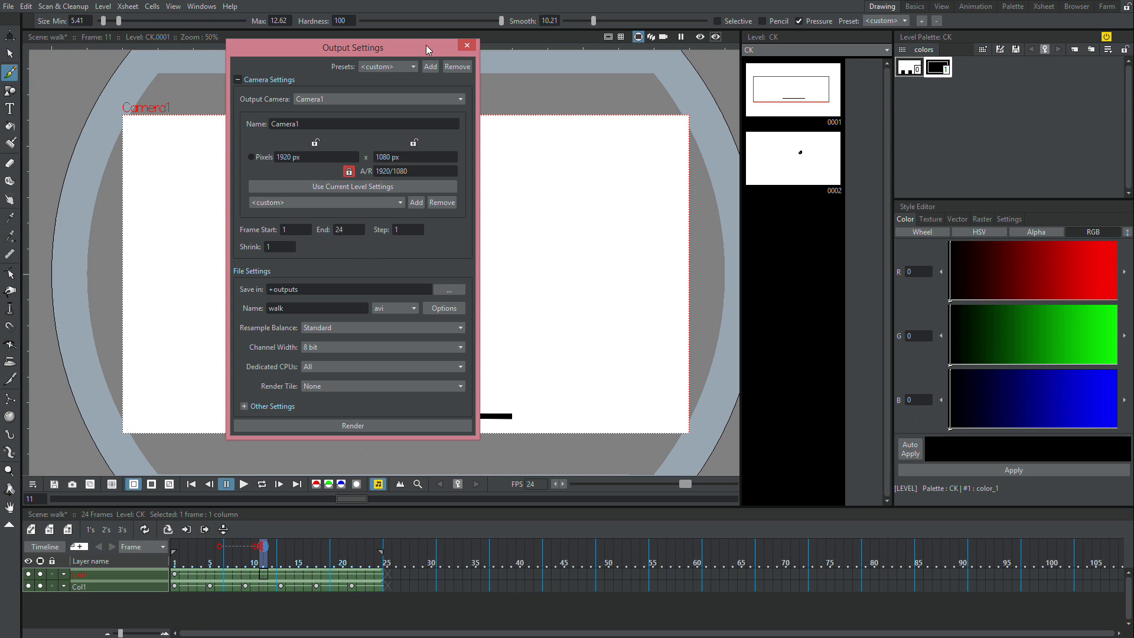
click(464, 47)
click(8, 5)
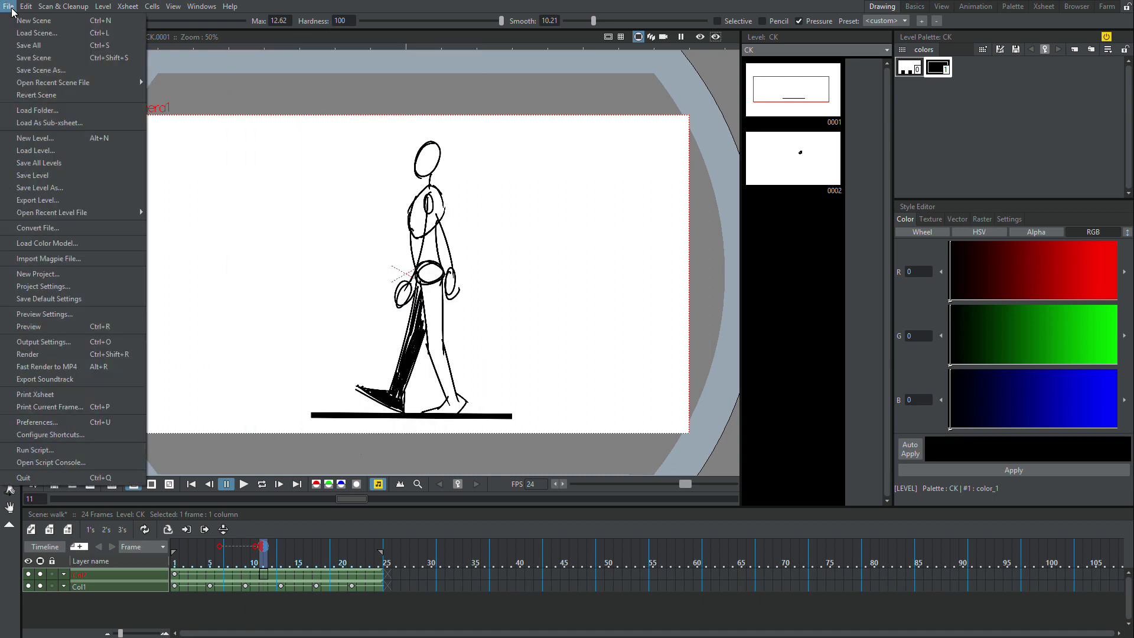
click(69, 353)
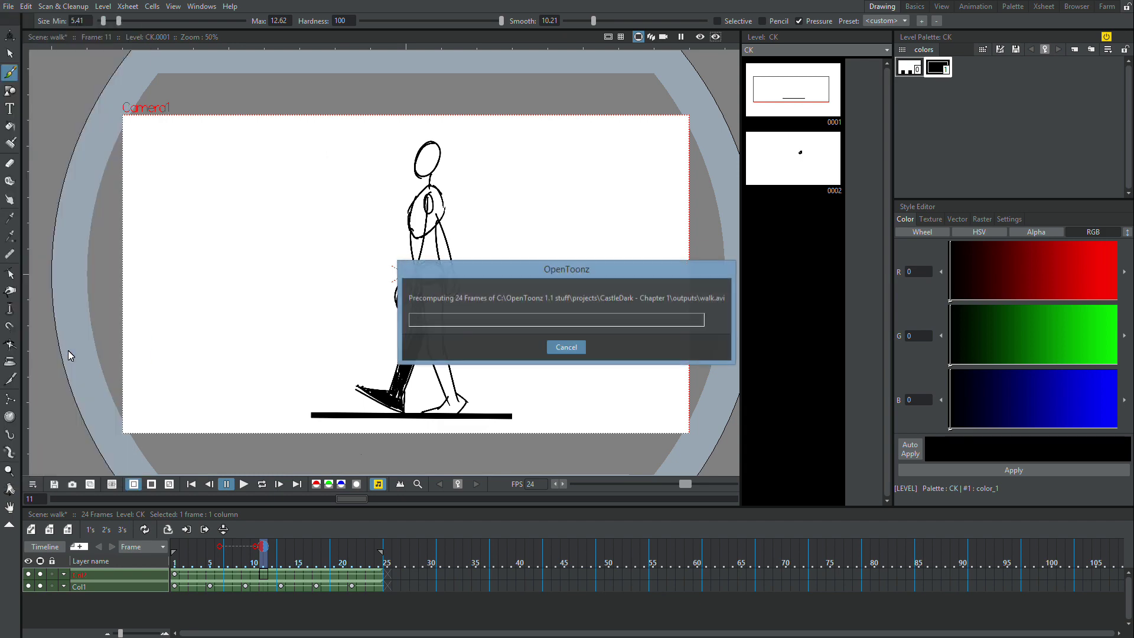
Play the rendered walk in a loop in the flipbook and pause it
drag(1061, 112, 125, 105)
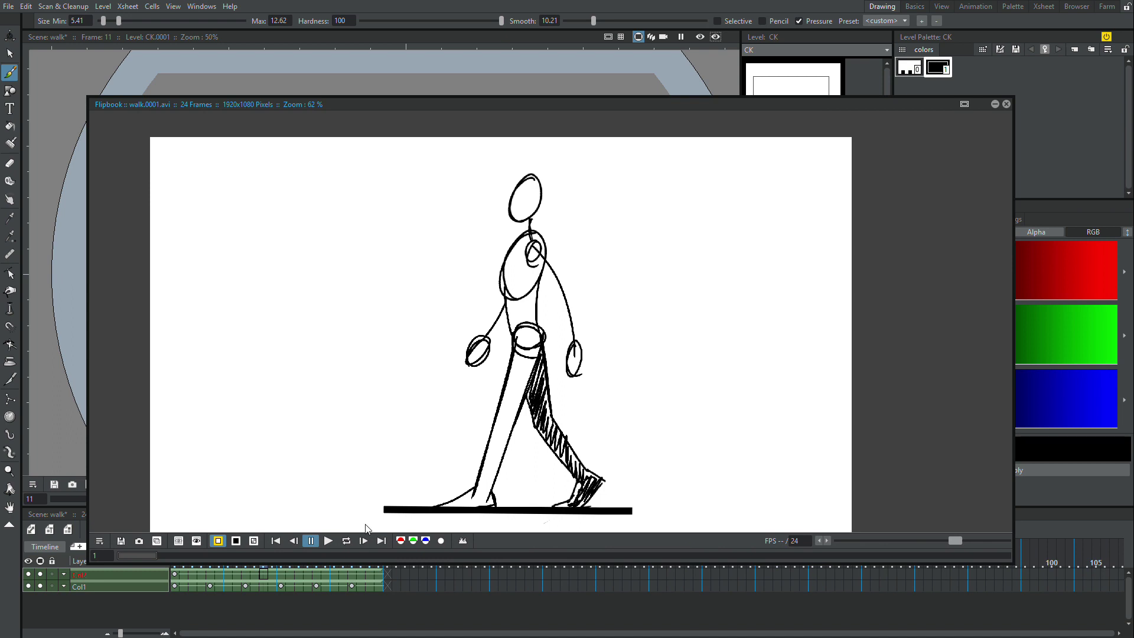
click(347, 541)
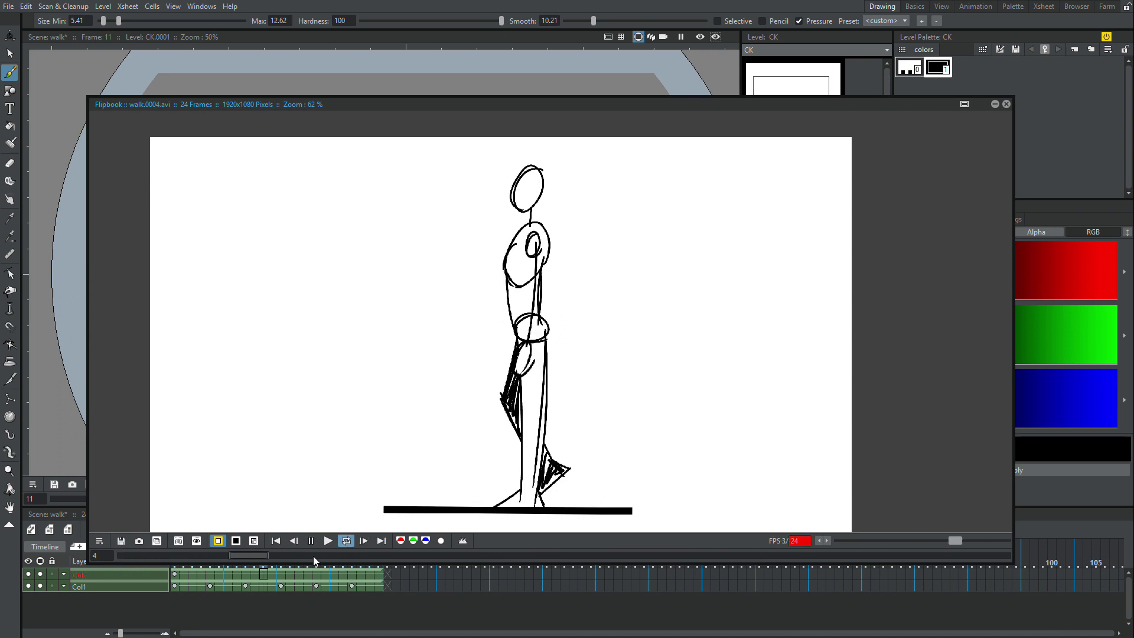
click(312, 541)
click(311, 541)
click(312, 542)
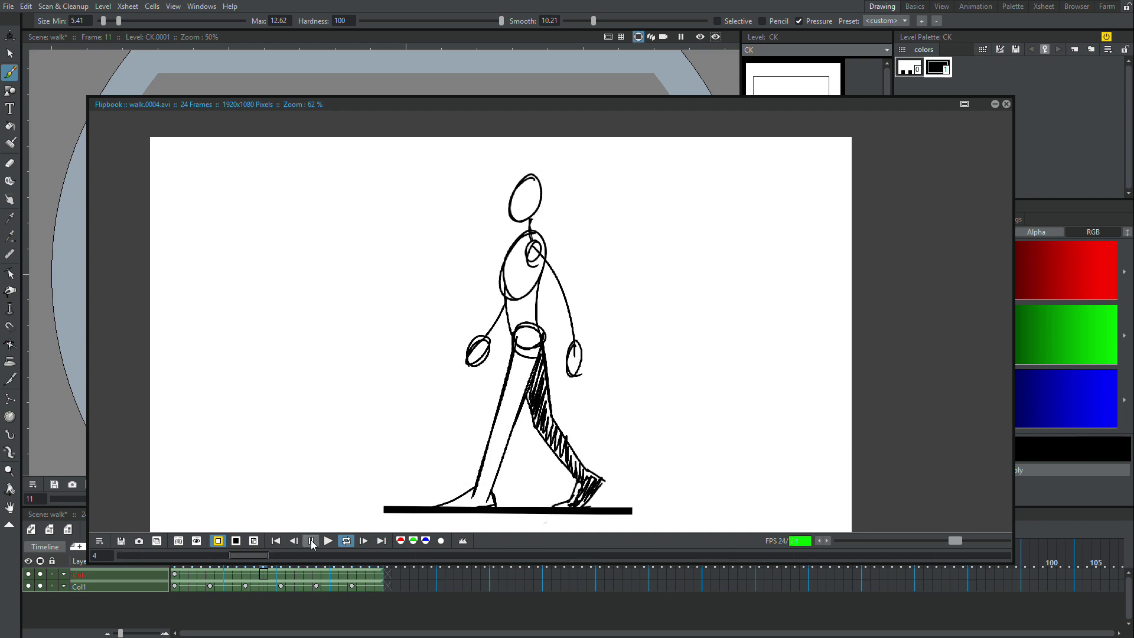
click(311, 543)
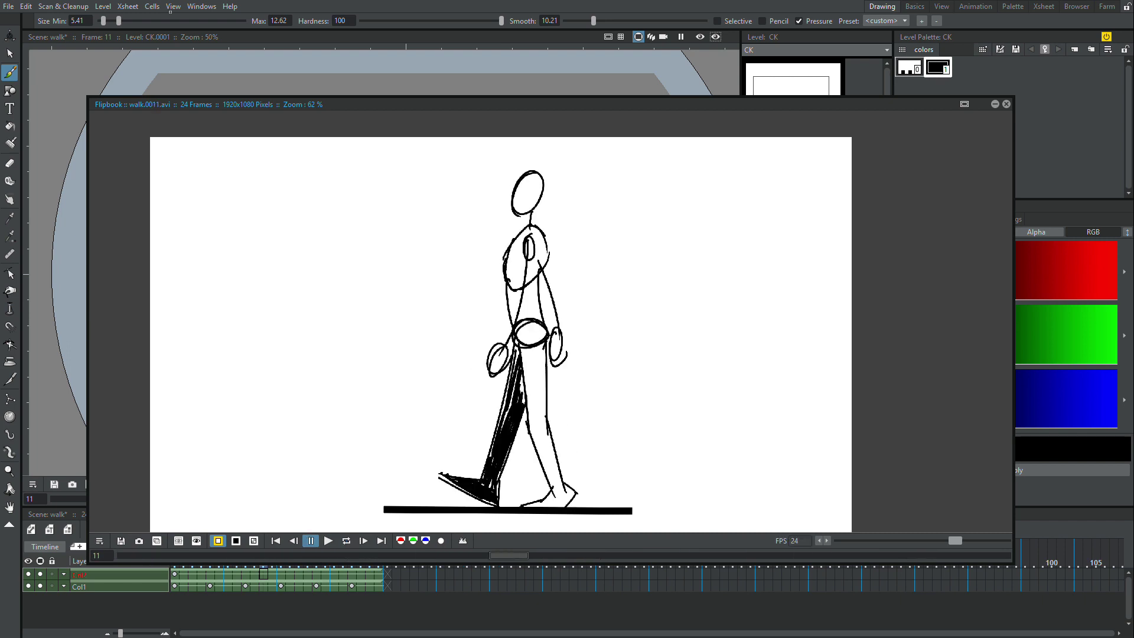
Set the scene's camera background color to opaque white with an alpha of 255
click(133, 7)
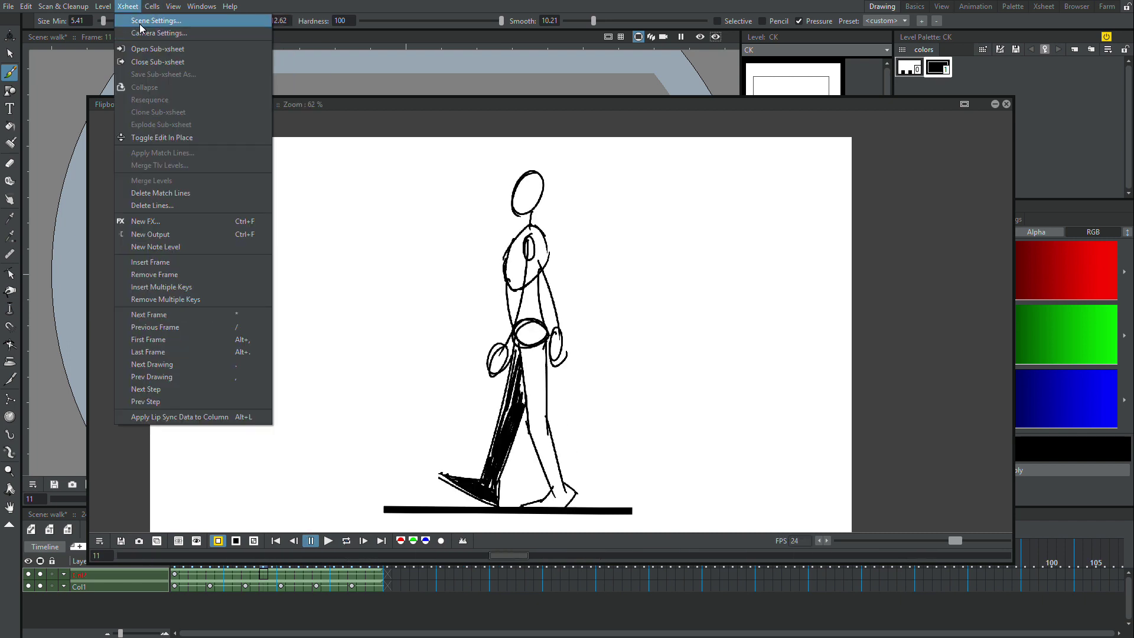
click(148, 21)
click(618, 353)
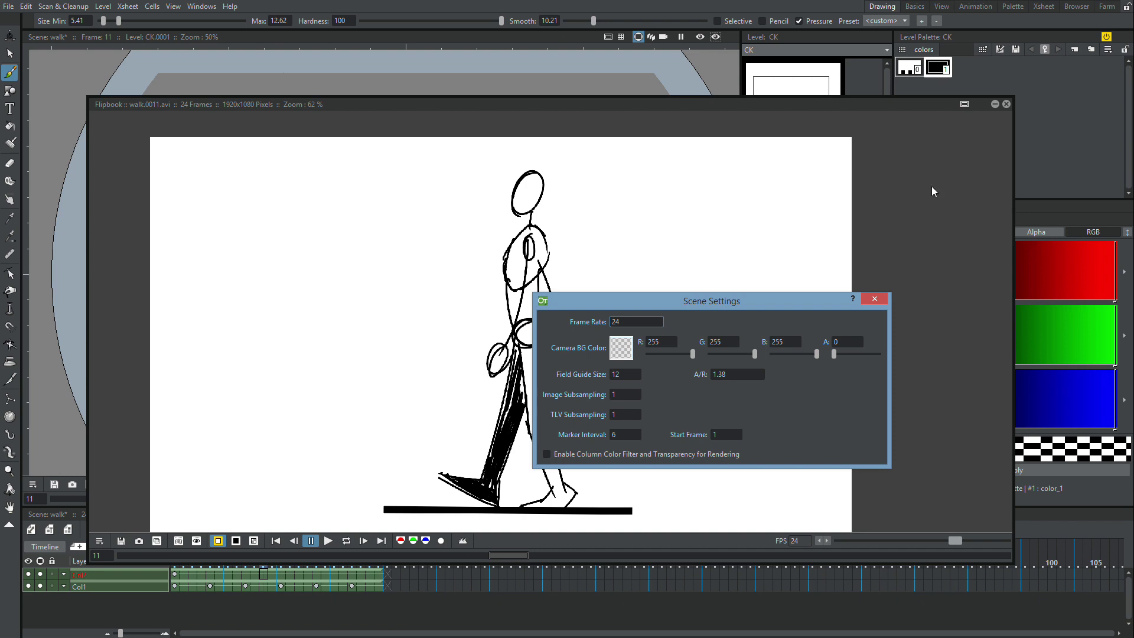
drag(869, 105, 491, 480)
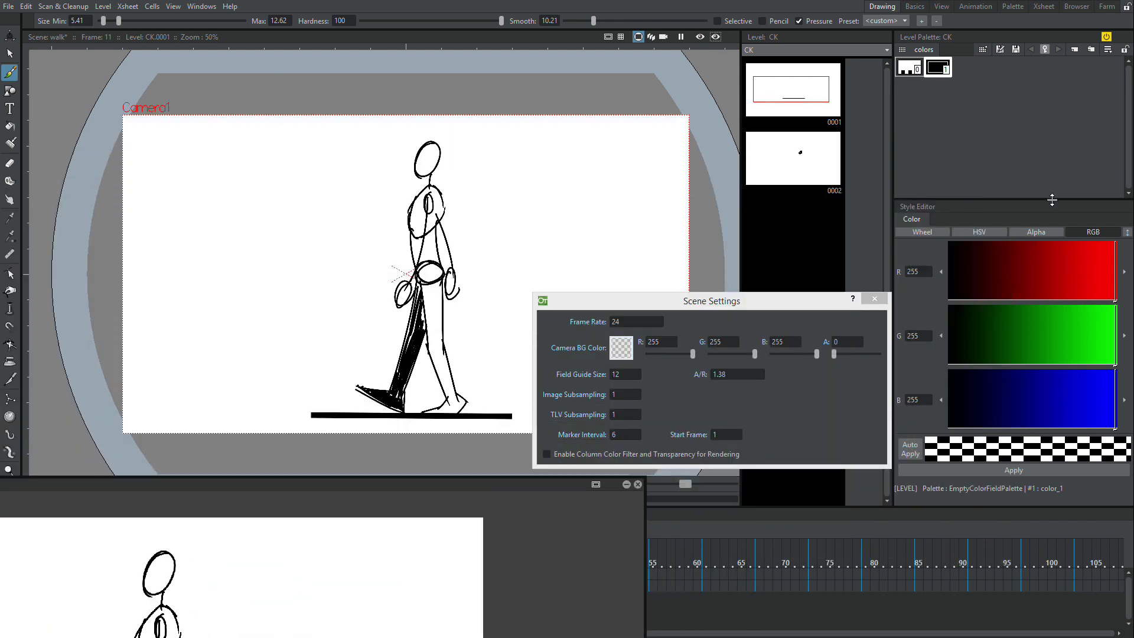
click(932, 233)
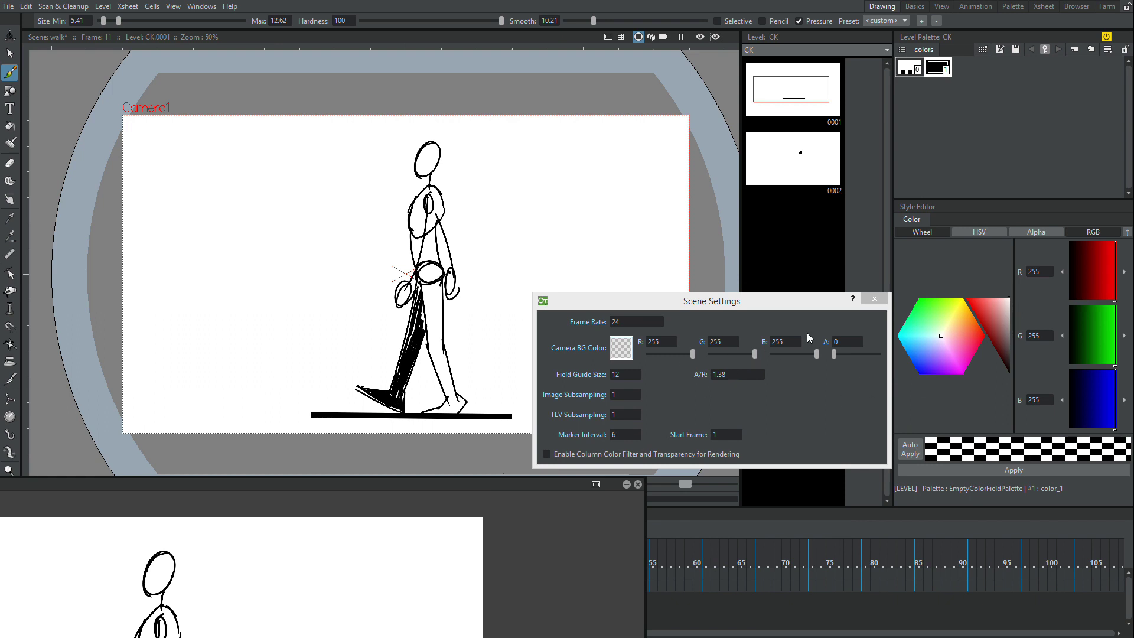
drag(999, 314, 1017, 290)
click(834, 357)
drag(841, 356, 917, 354)
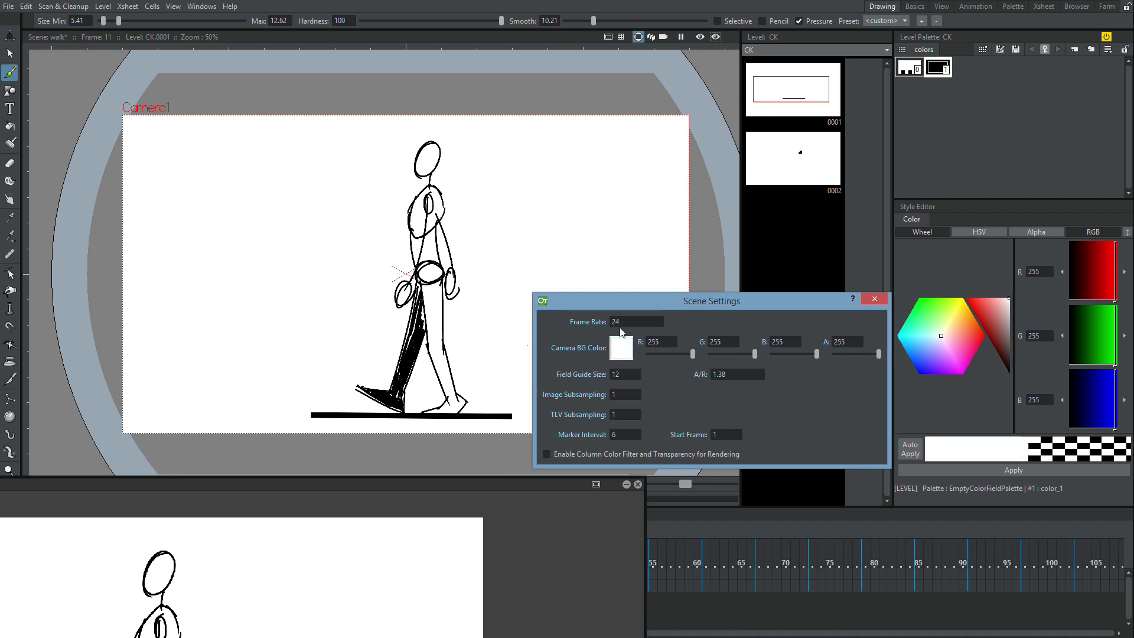
click(872, 299)
Render the scene again to walk.avi with the opaque background and play the result in a loop
drag(356, 488, 994, 132)
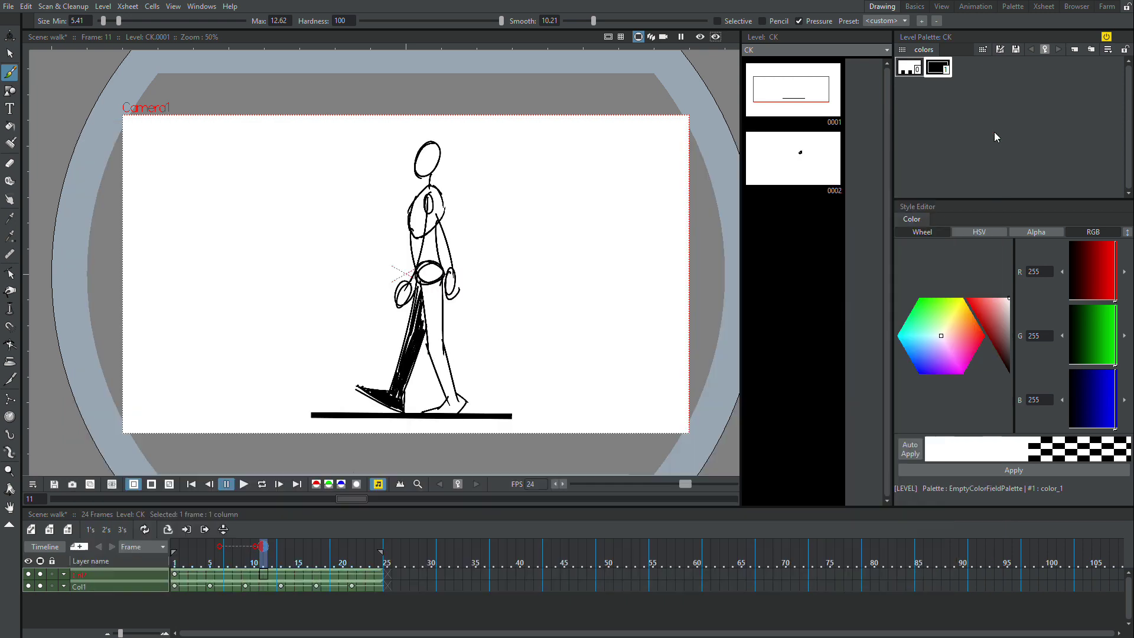
click(9, 6)
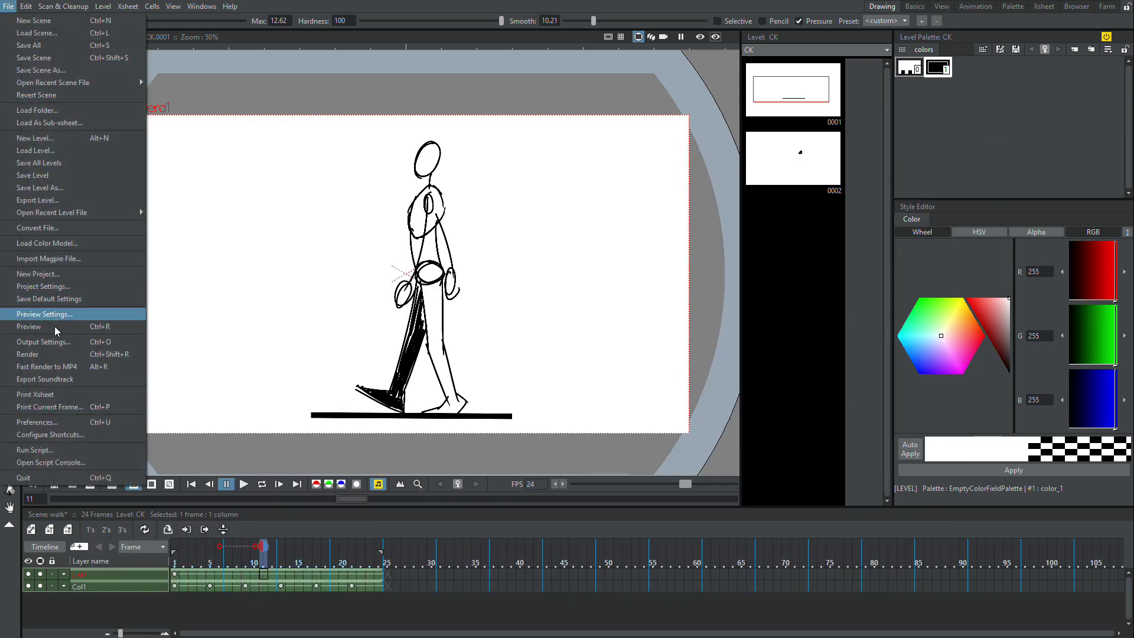
click(56, 354)
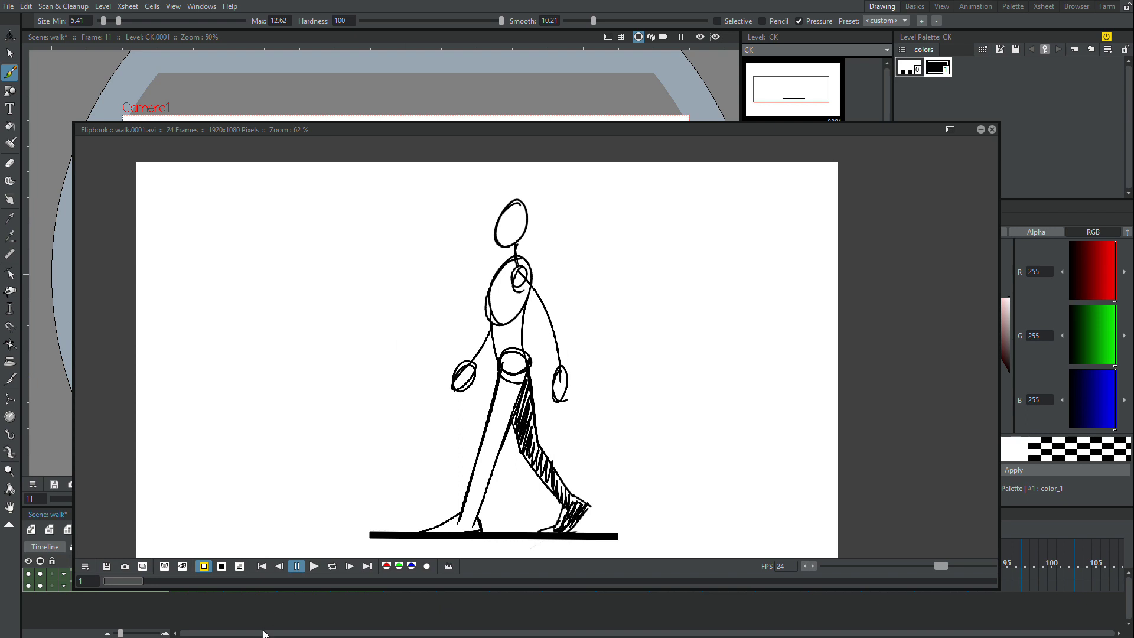
click(334, 567)
click(297, 566)
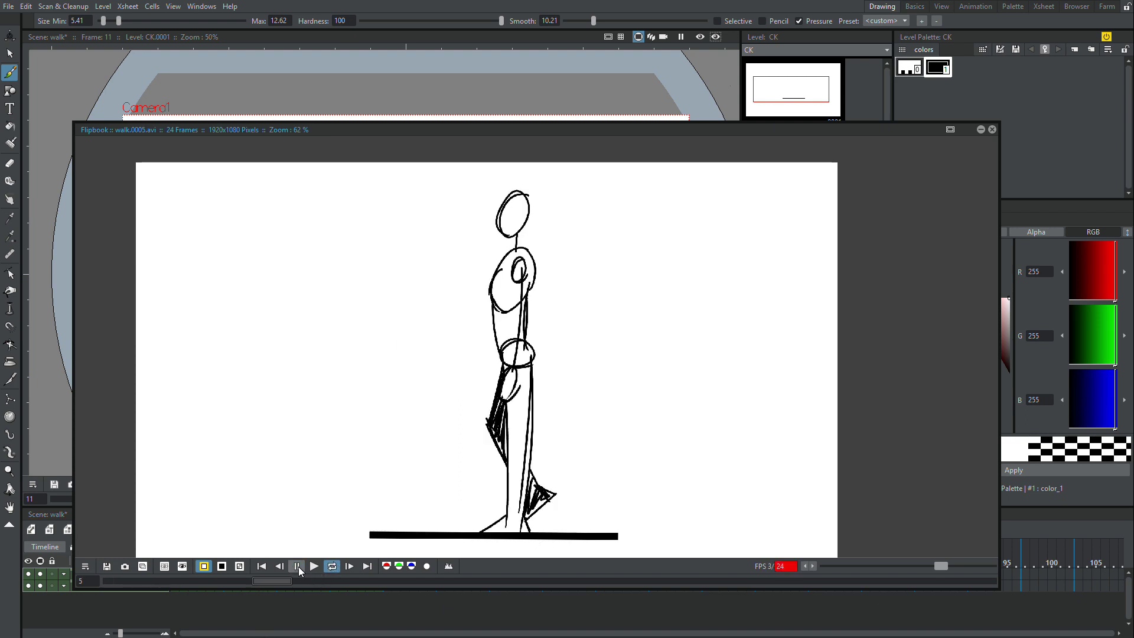